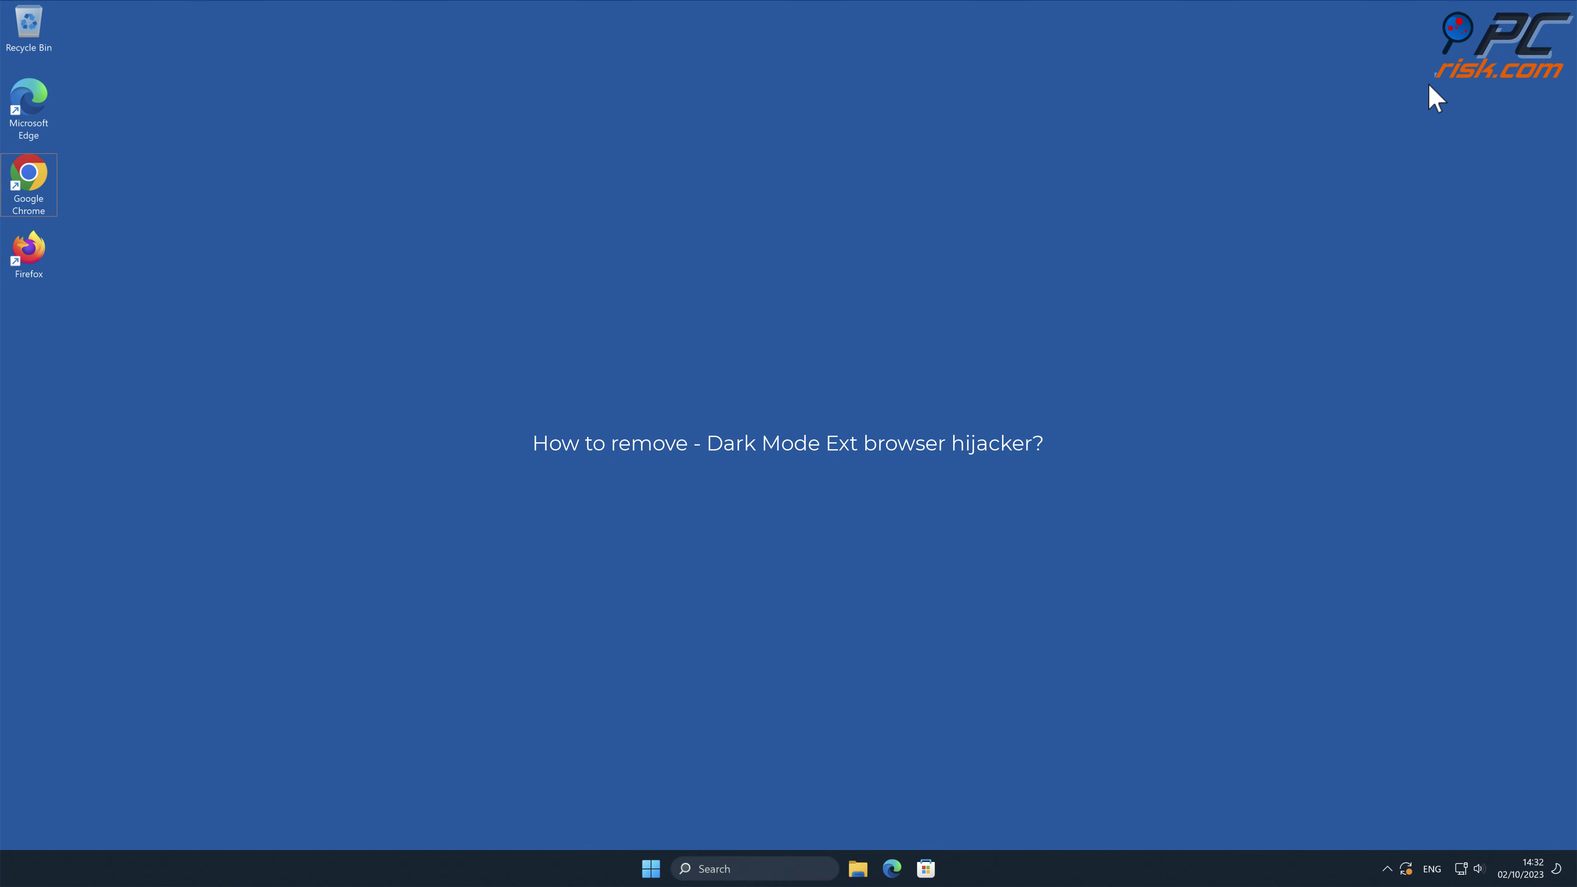
- Launch Chrome and search 'testing search engine', which lands on Bing results
double_click(35, 182)
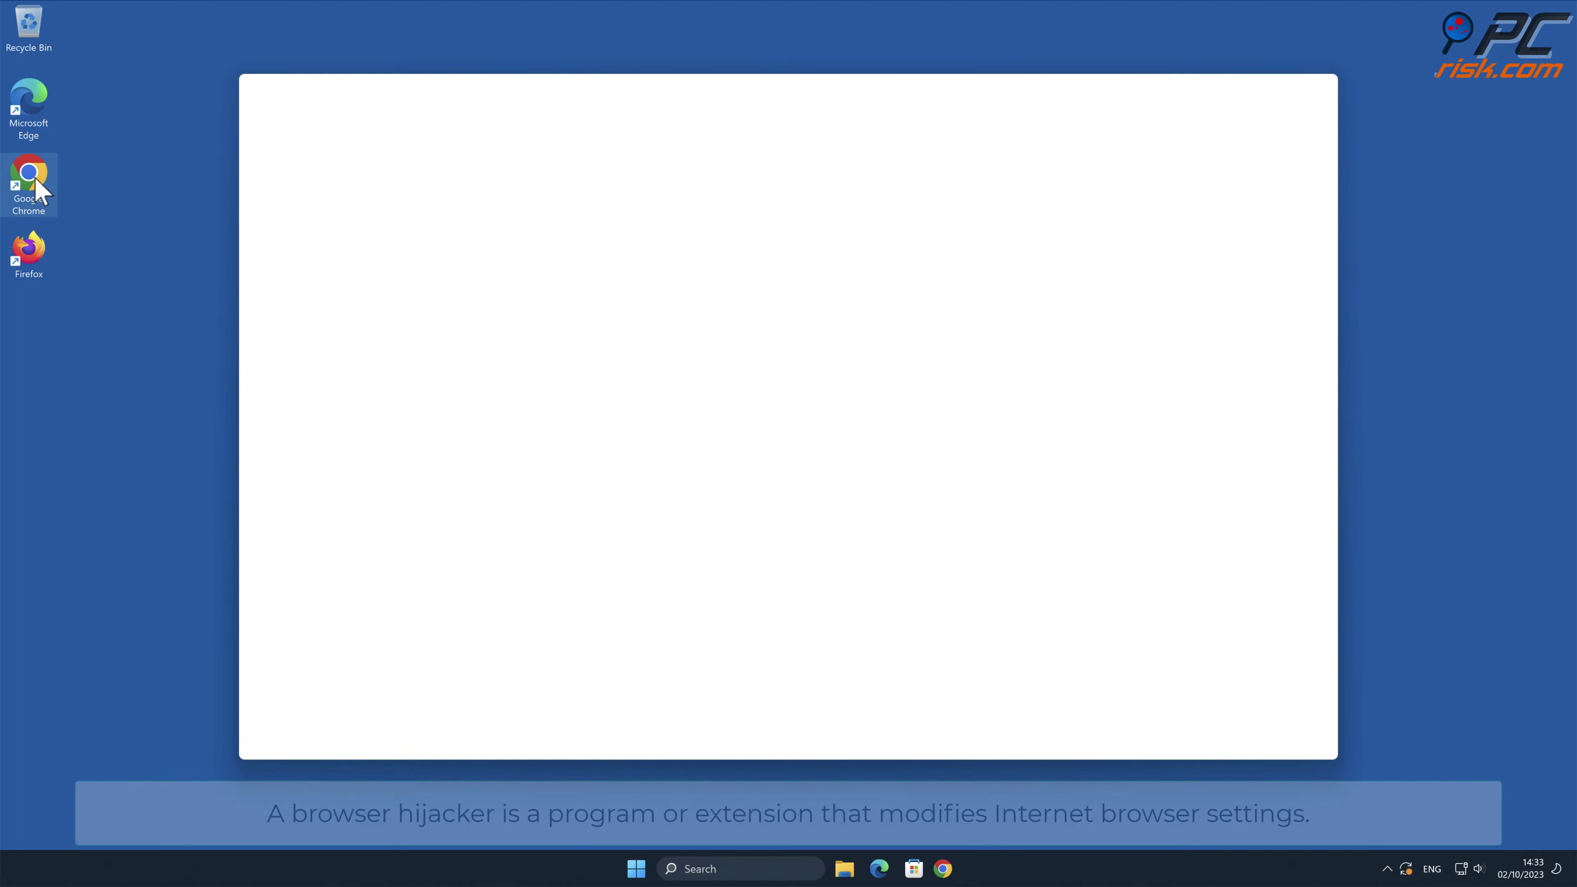
text(testing s)
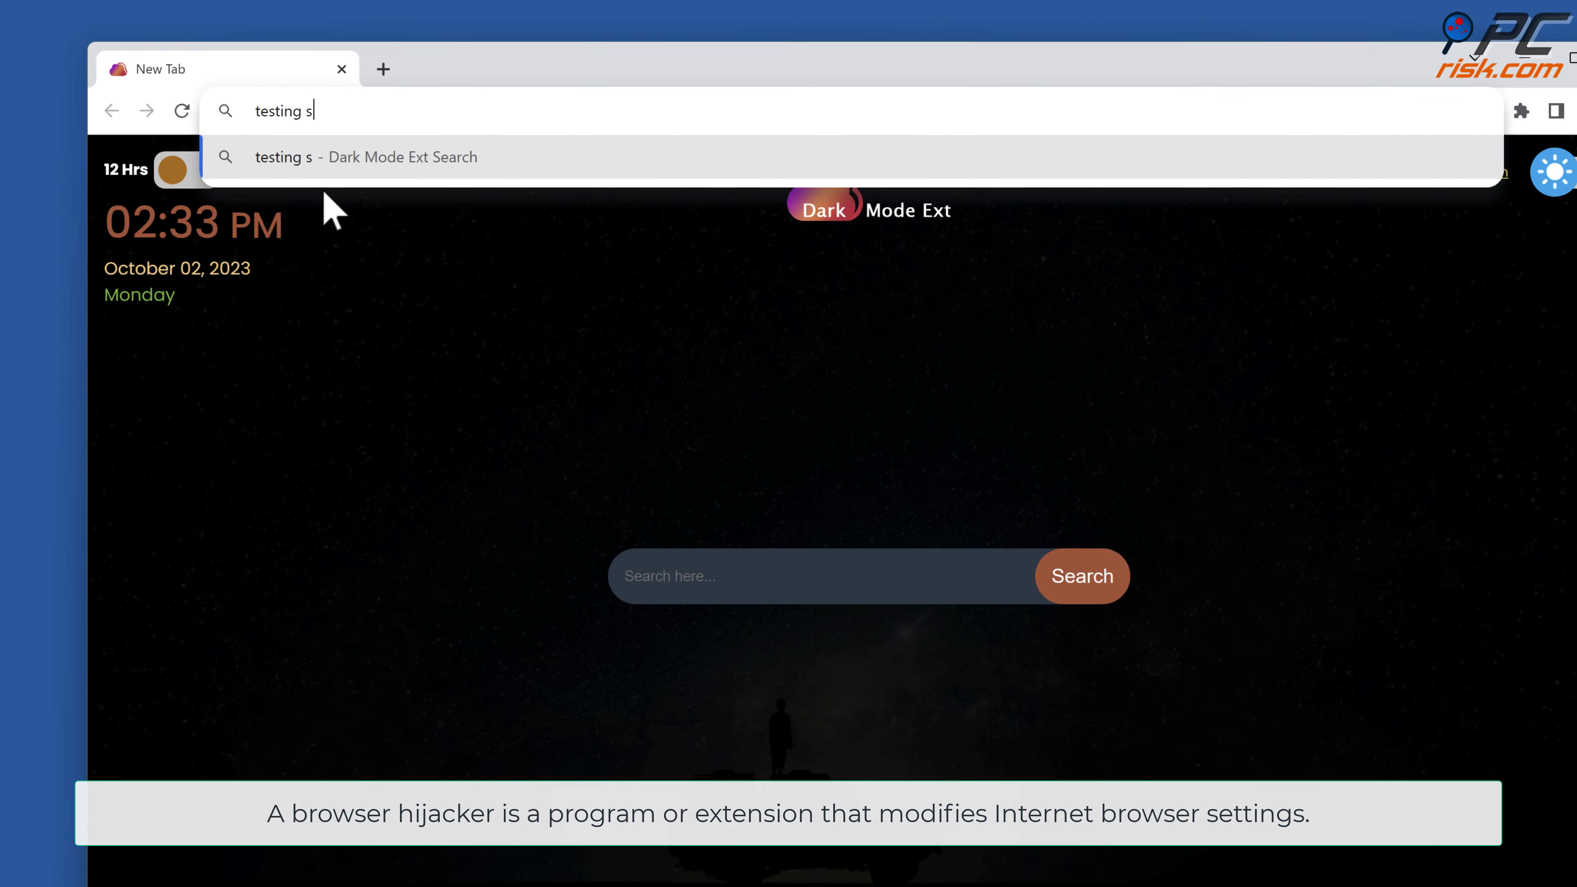
text(earch engine)
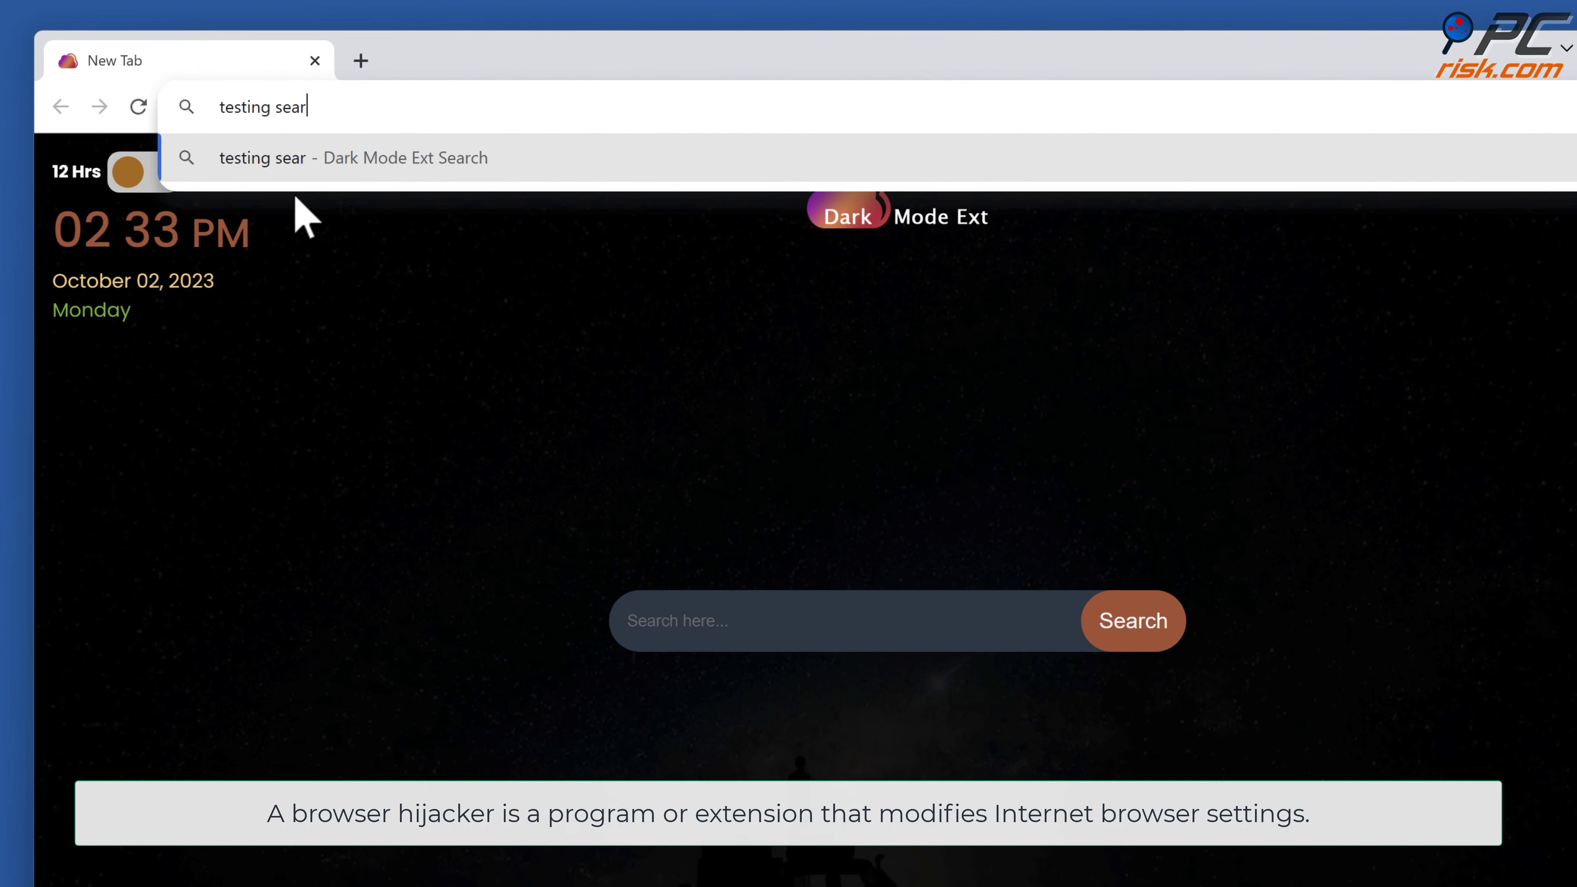
key(Return)
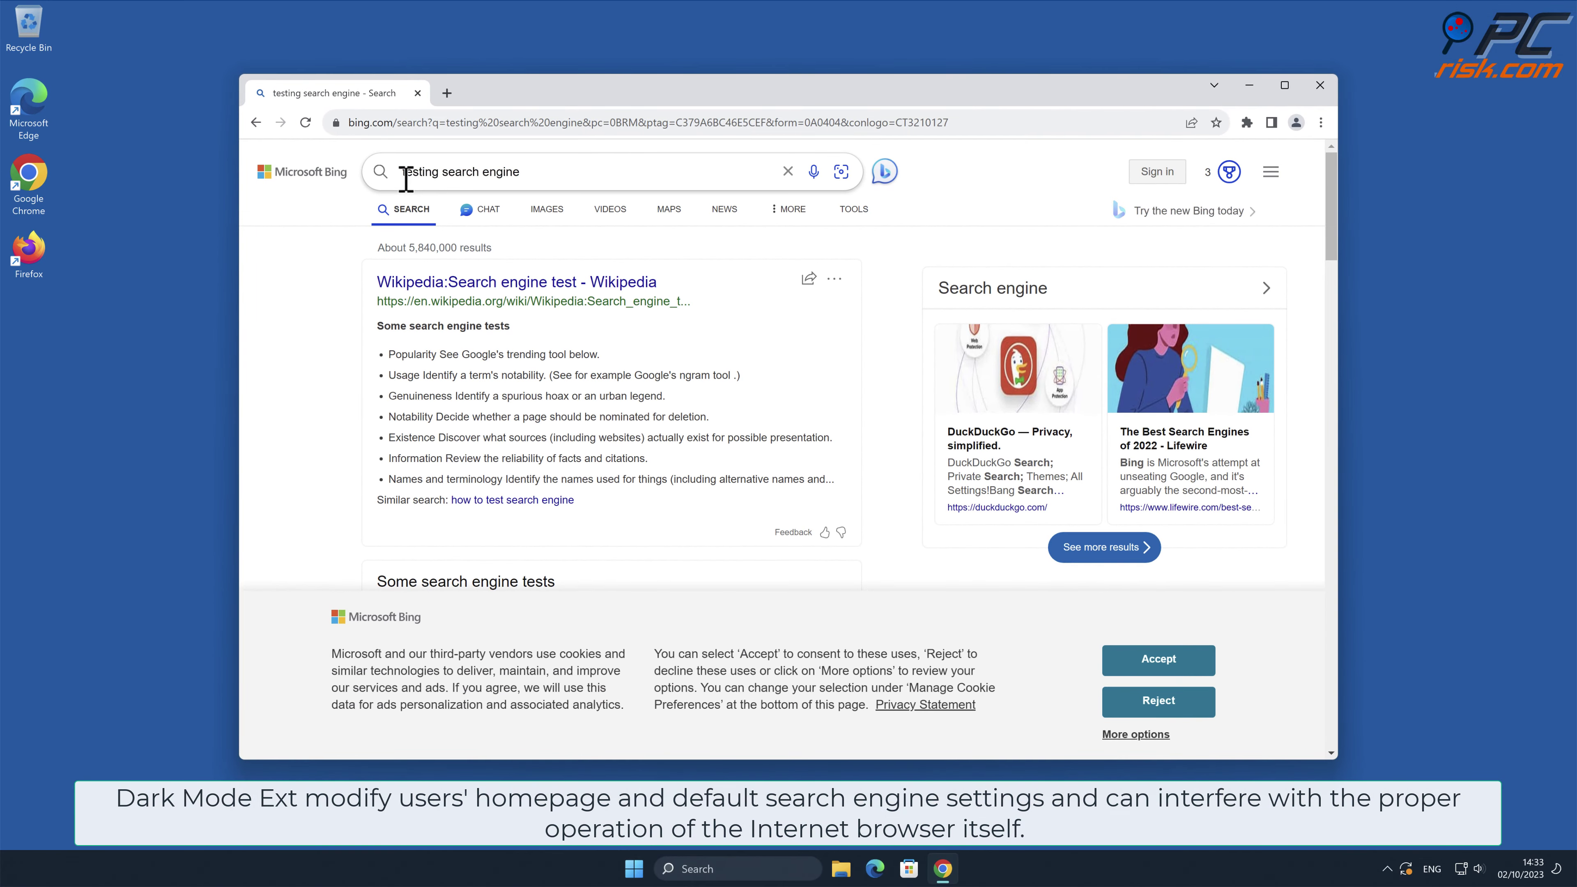
- Open Chrome's Extensions page from More tools, showing the Dark Mode Ext extension
mouse_move(1329, 191)
mouse_down()
mouse_move(1322, 727)
mouse_move(1321, 206)
mouse_up()
click(1321, 123)
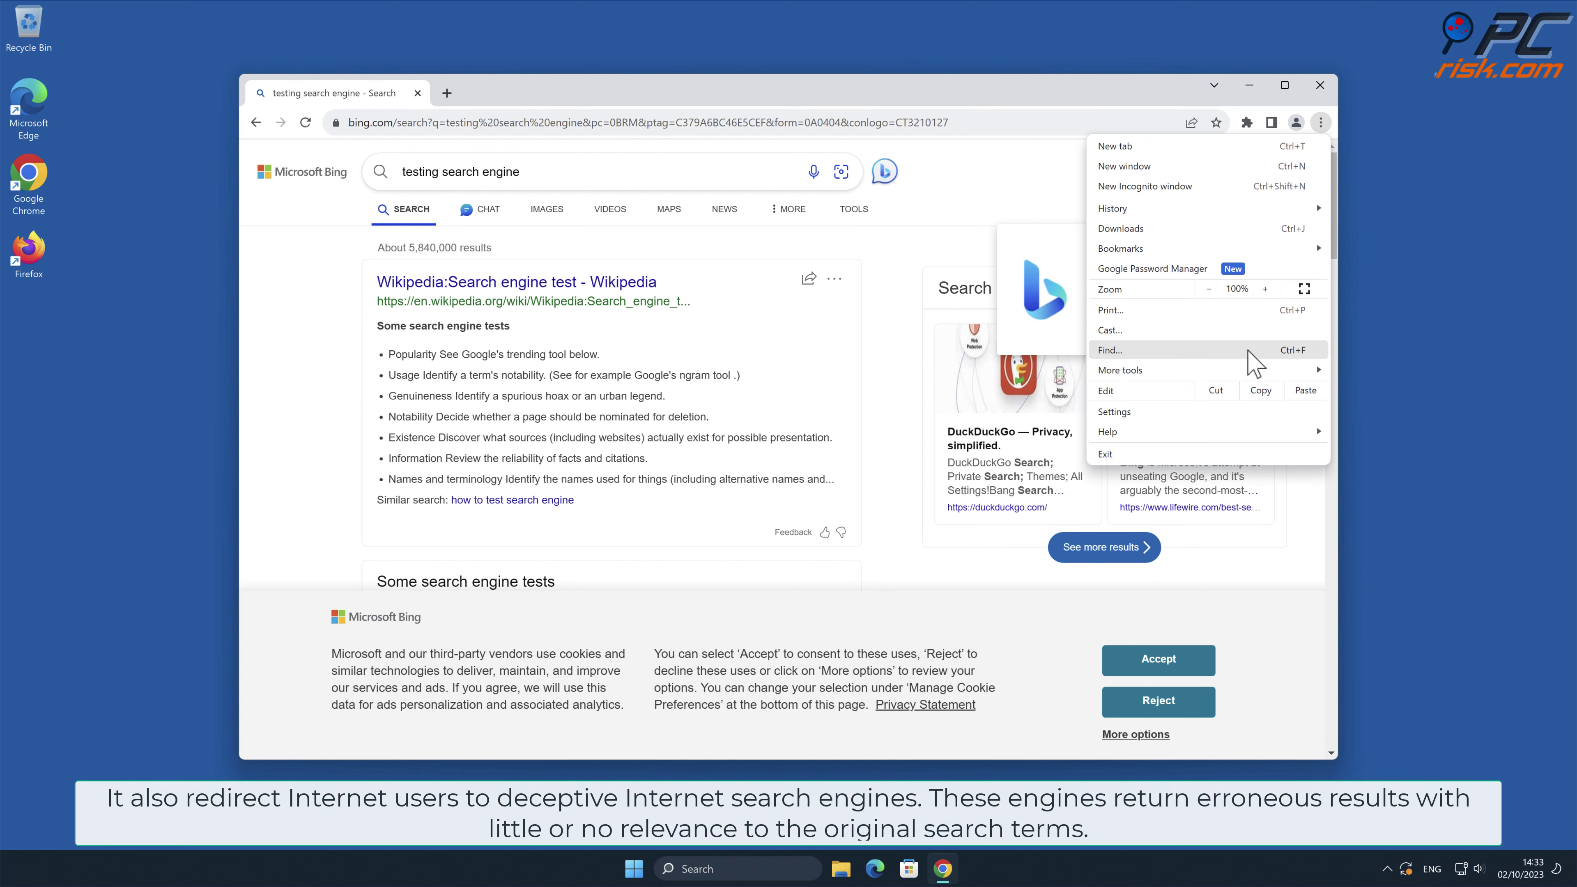
mouse_move(1249, 370)
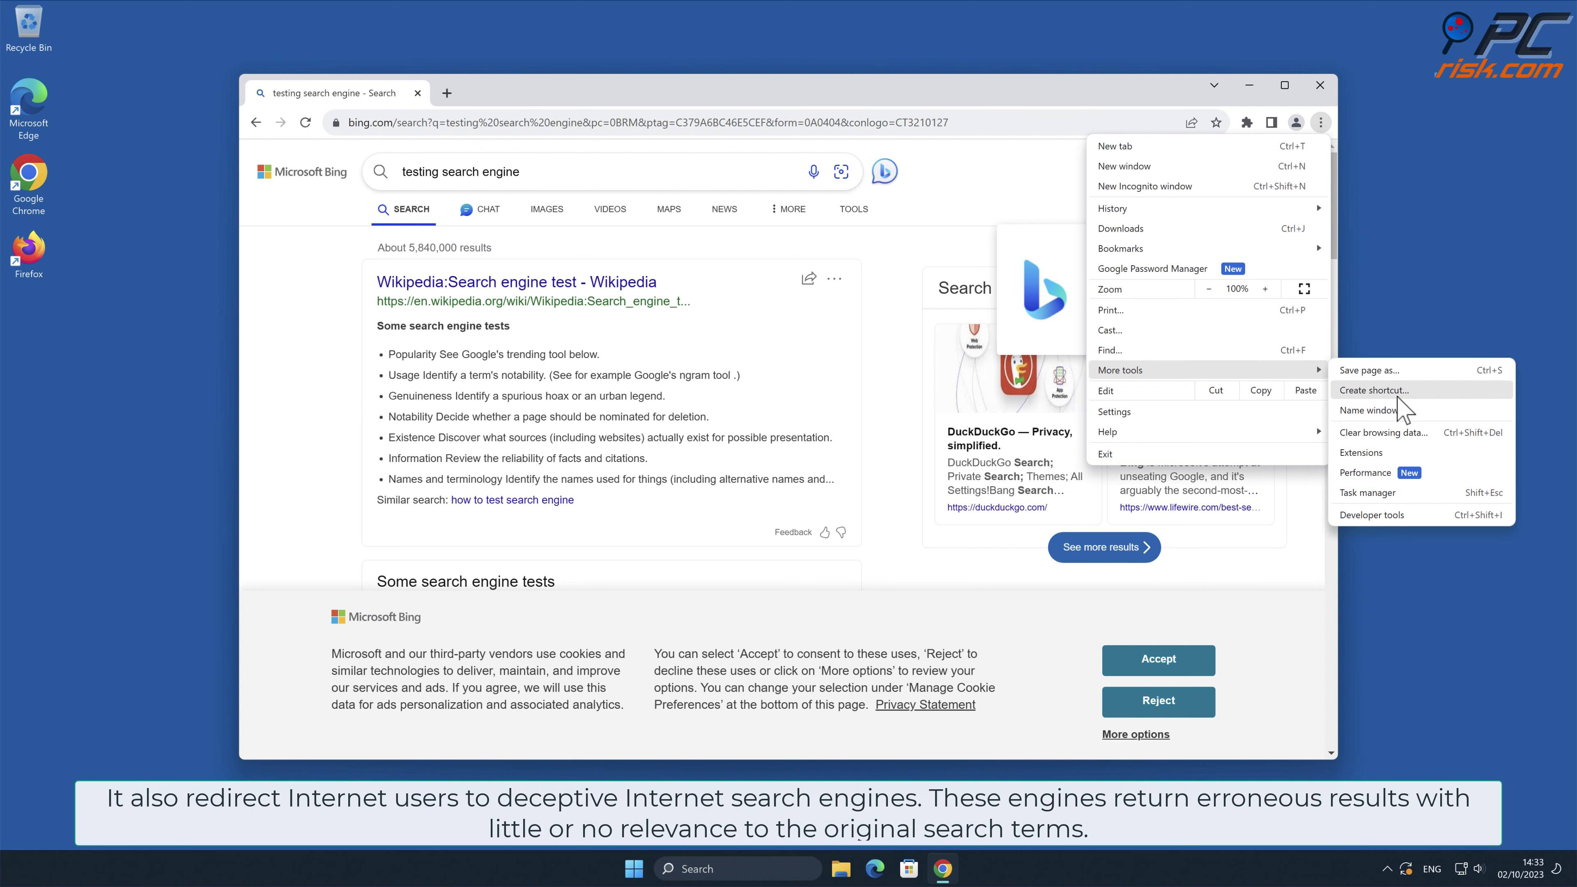
click(1392, 452)
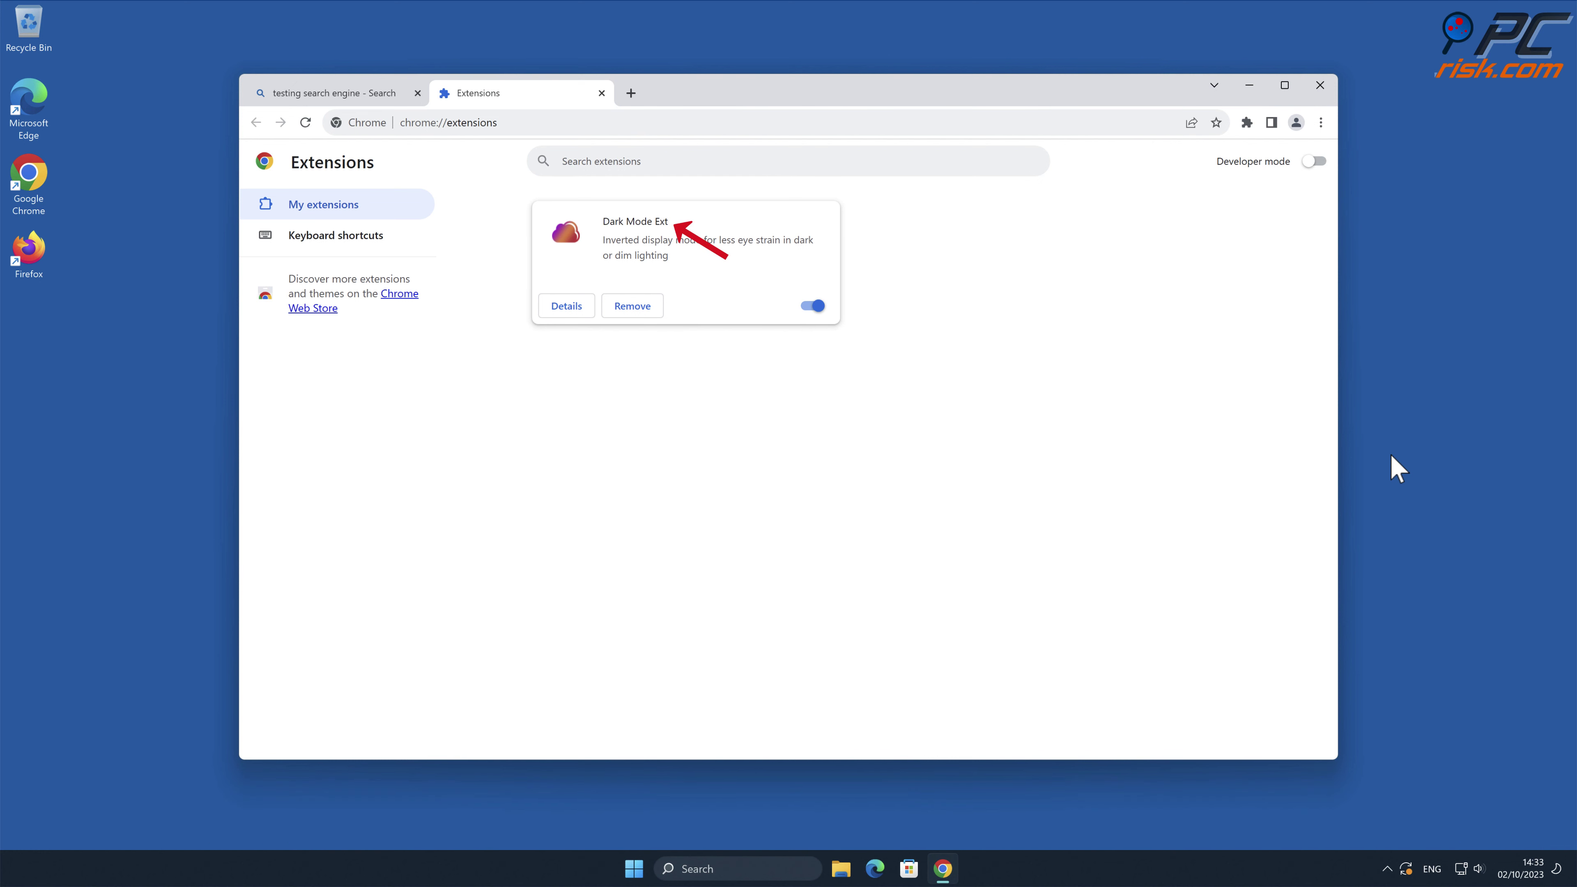
- Review the managed search engines list with Dark Mode Ext as default, then close Chrome
click(1321, 122)
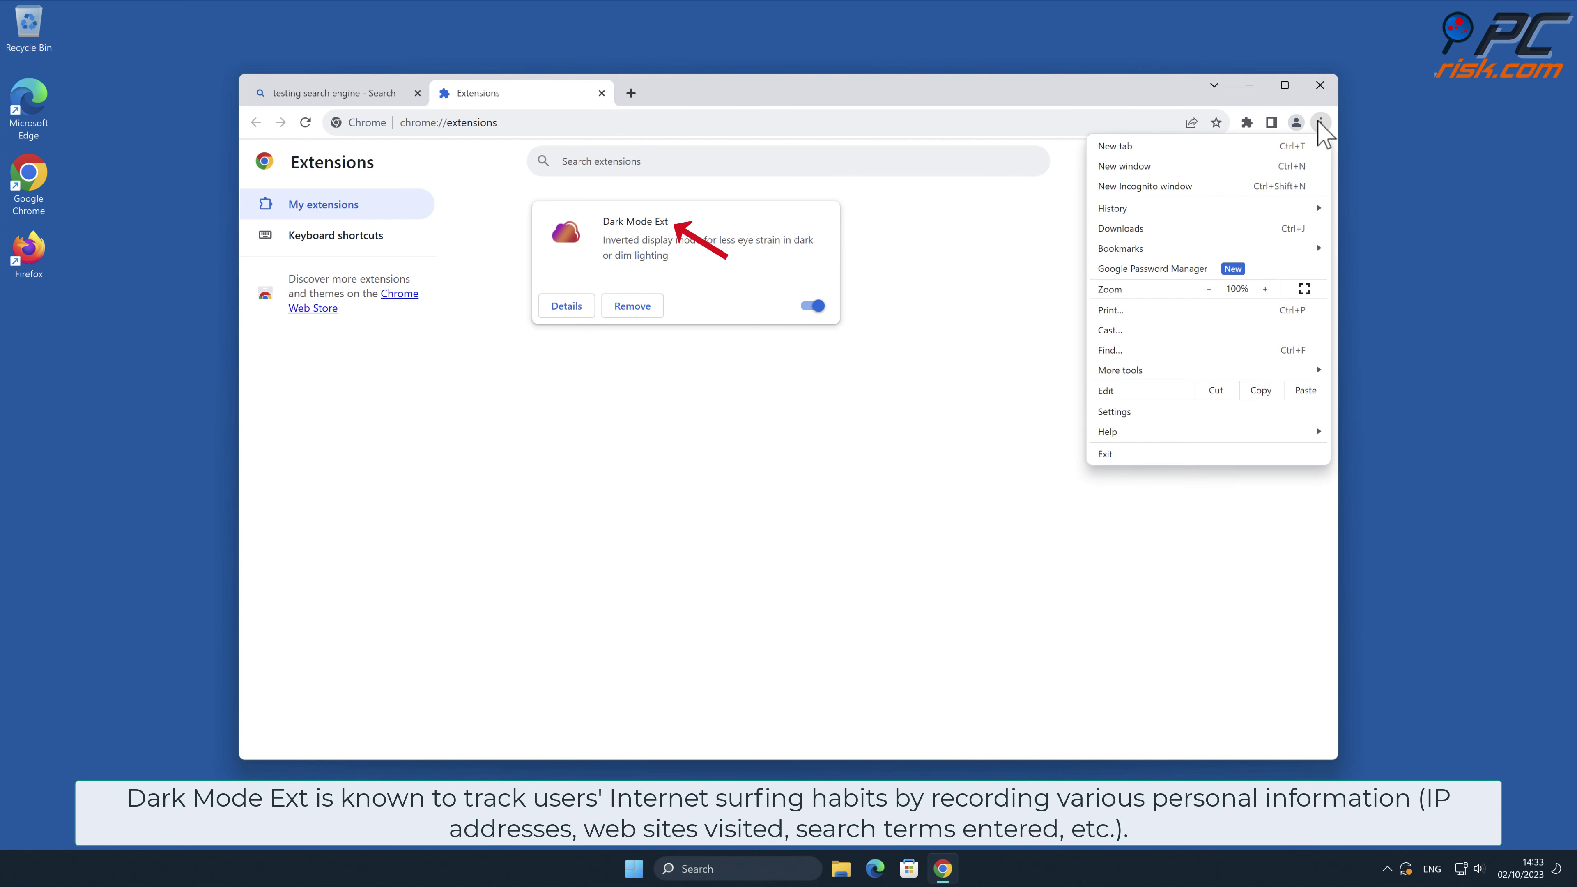
click(1321, 122)
click(1321, 123)
click(1173, 412)
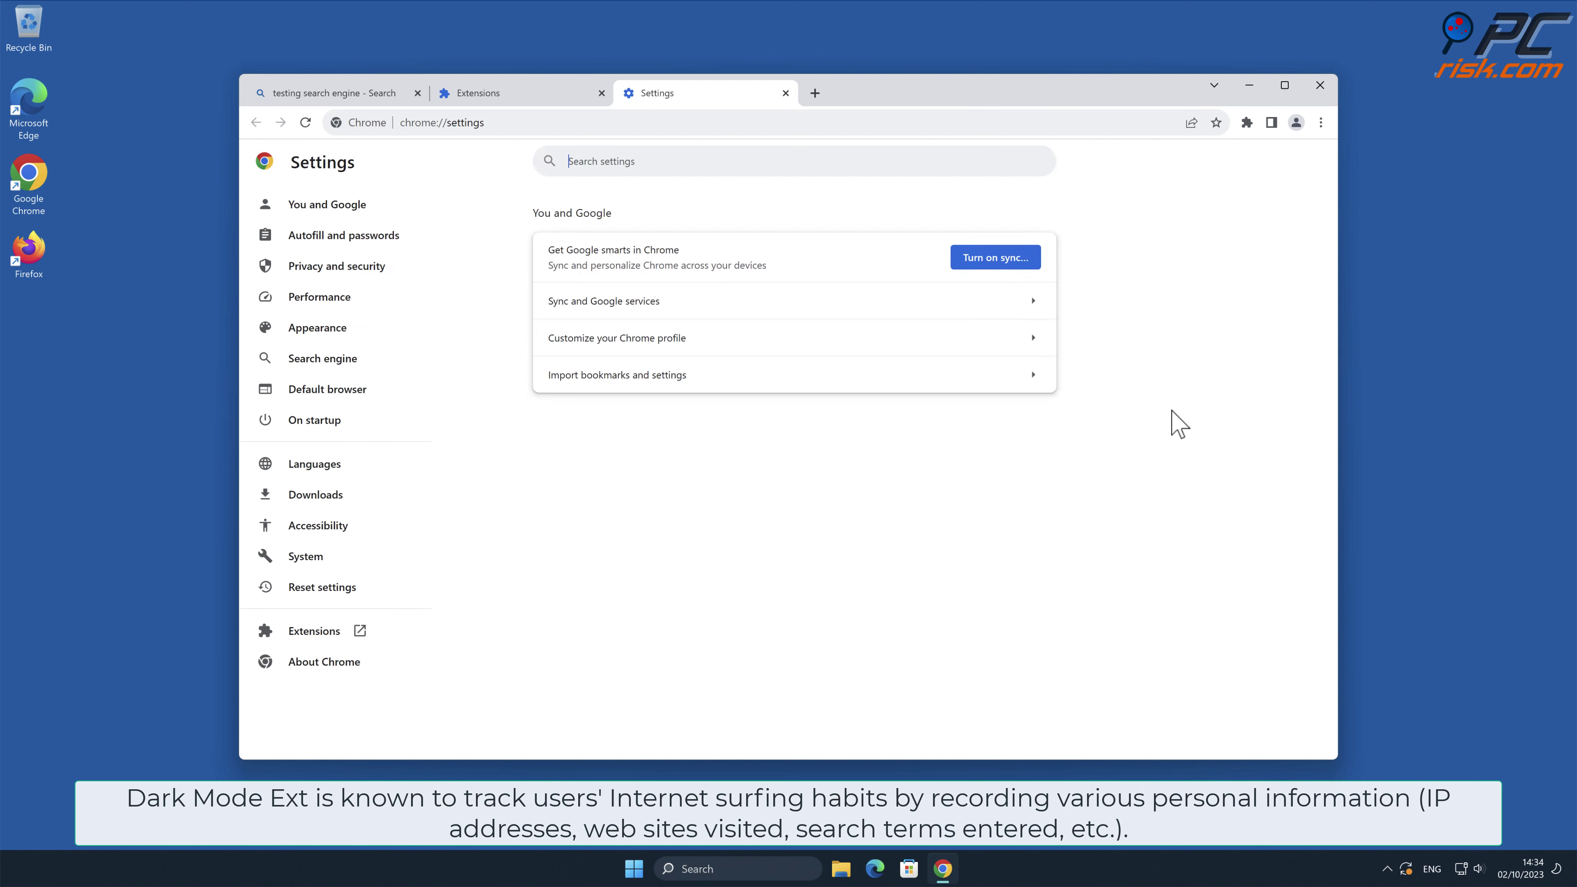
click(351, 362)
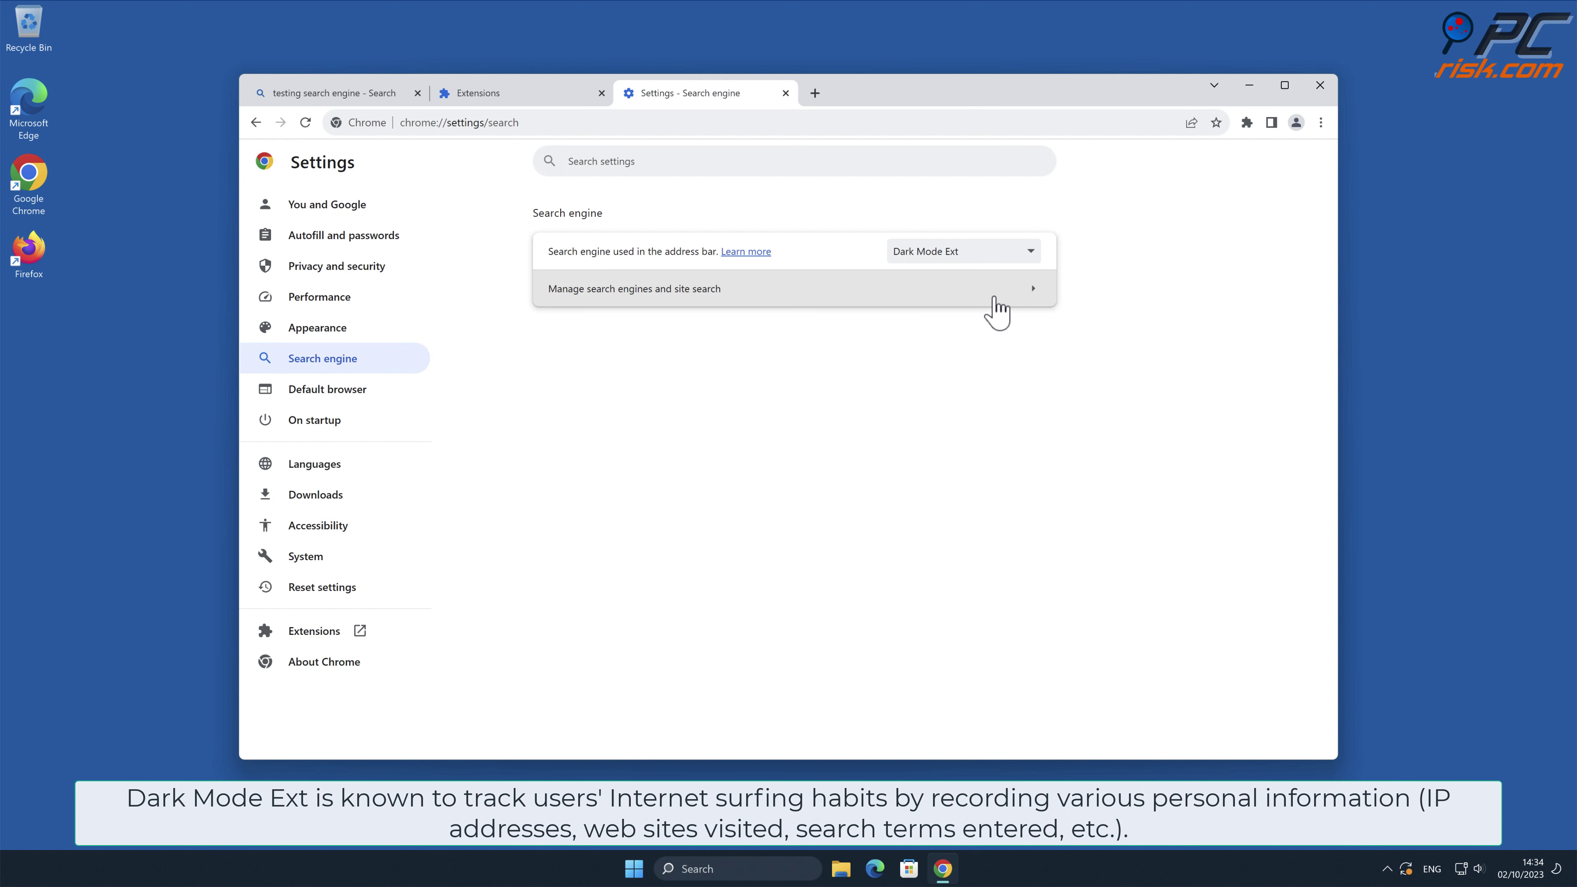
click(1018, 294)
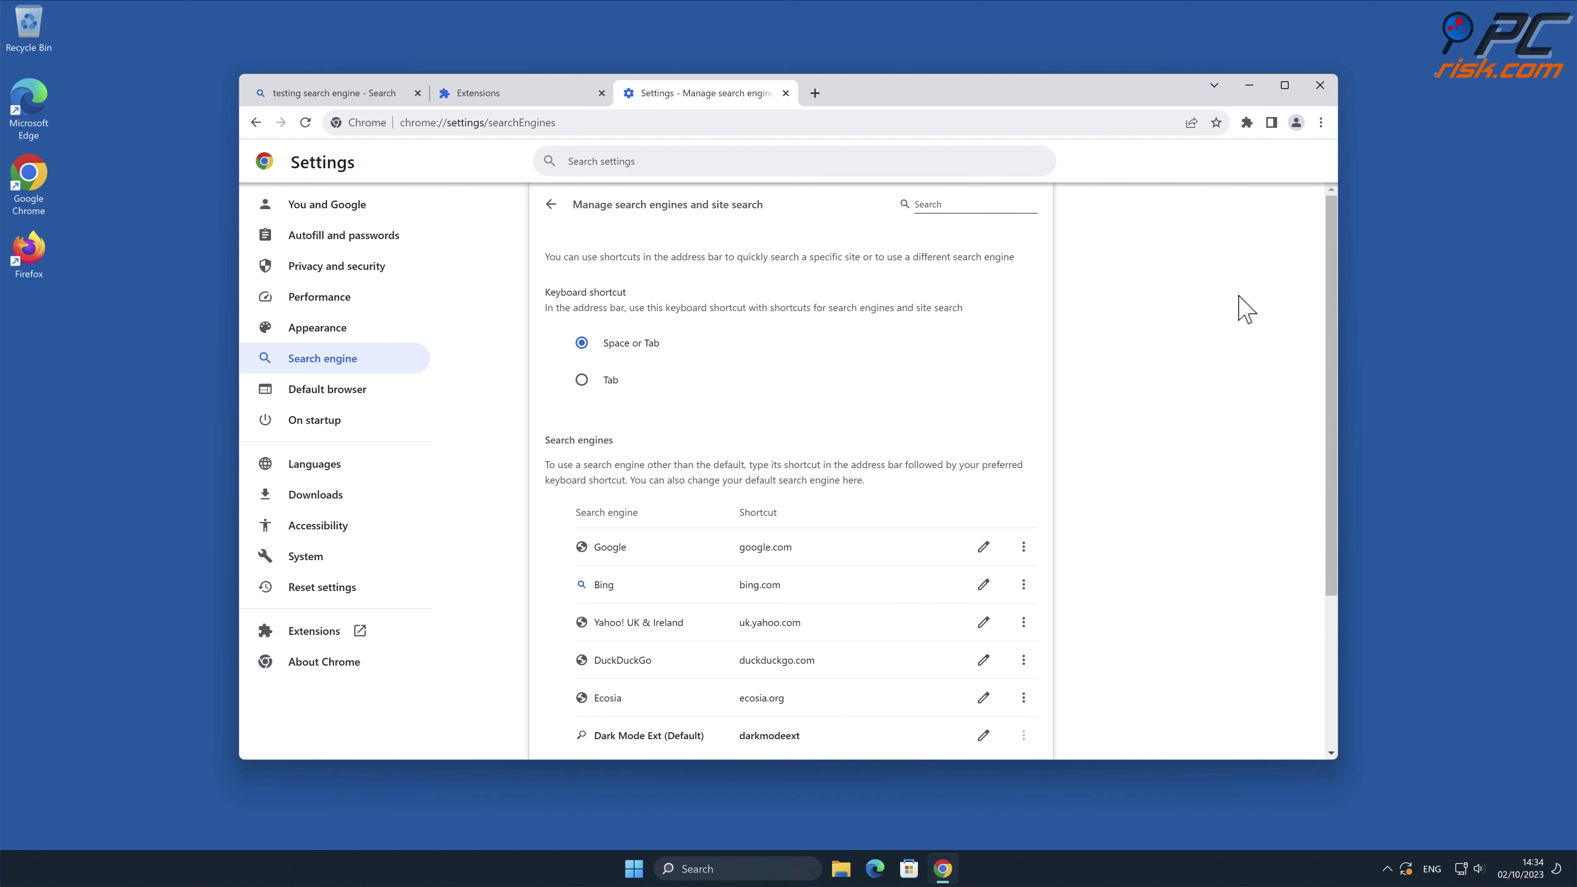
drag(1331, 300, 1330, 436)
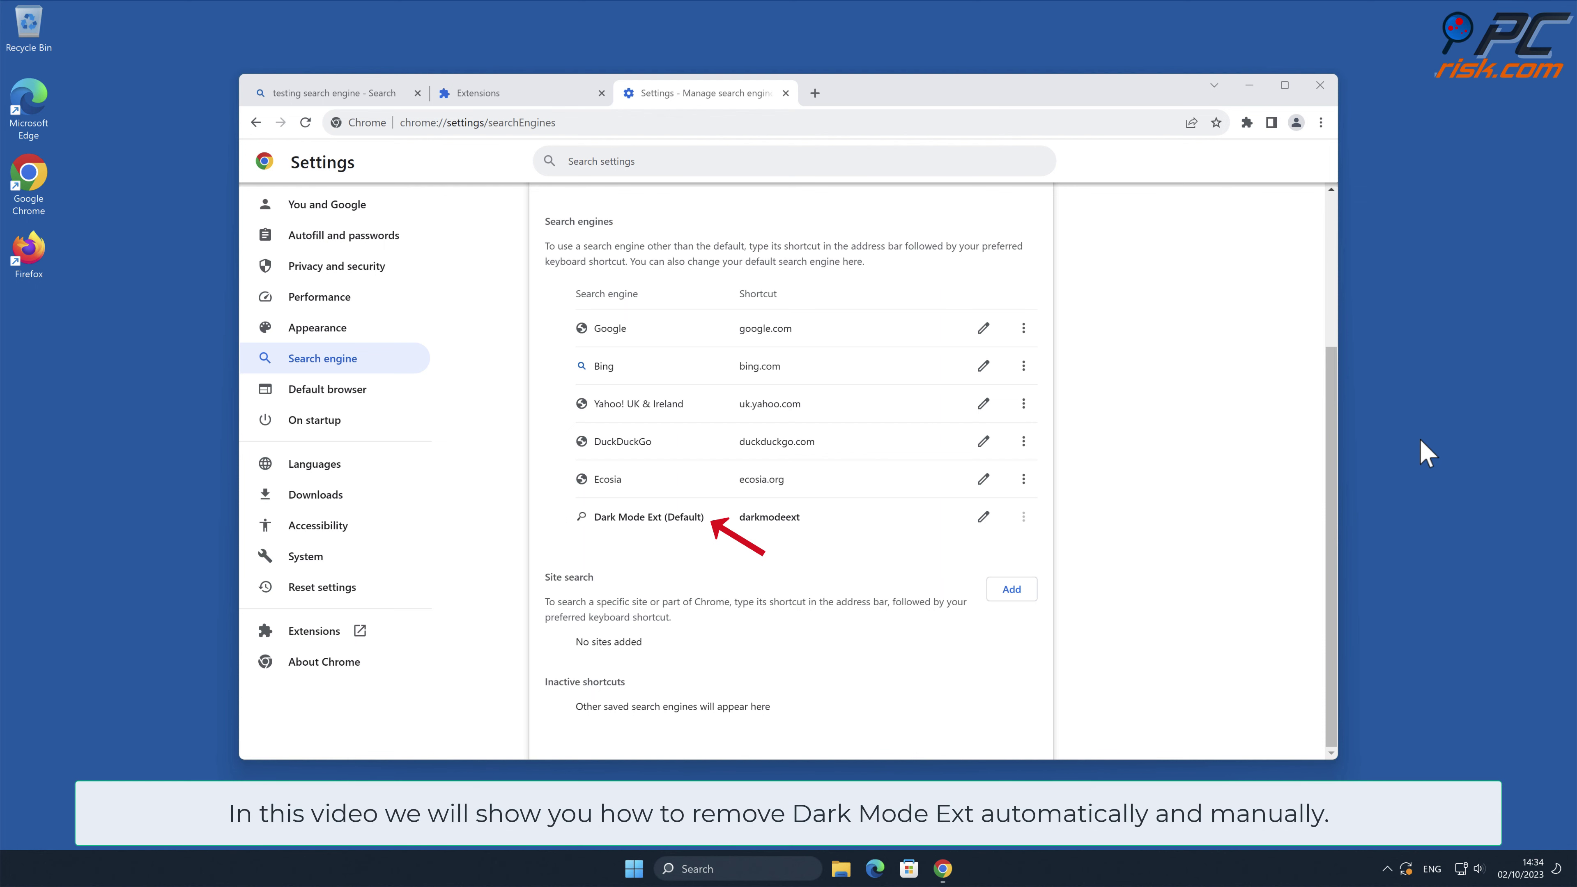
click(1320, 85)
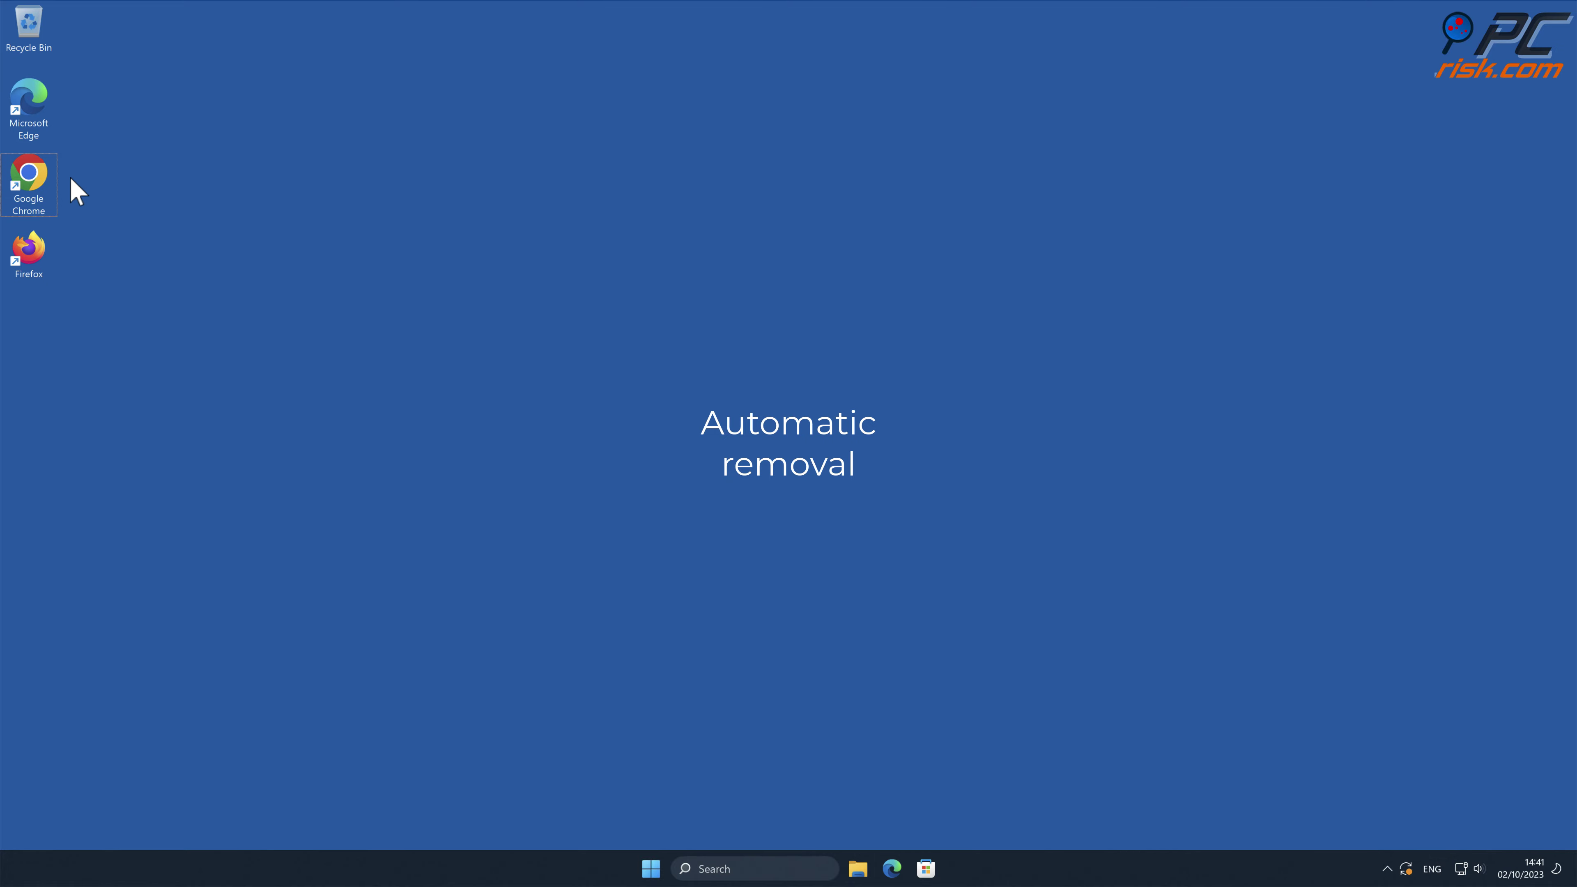
double_click(29, 177)
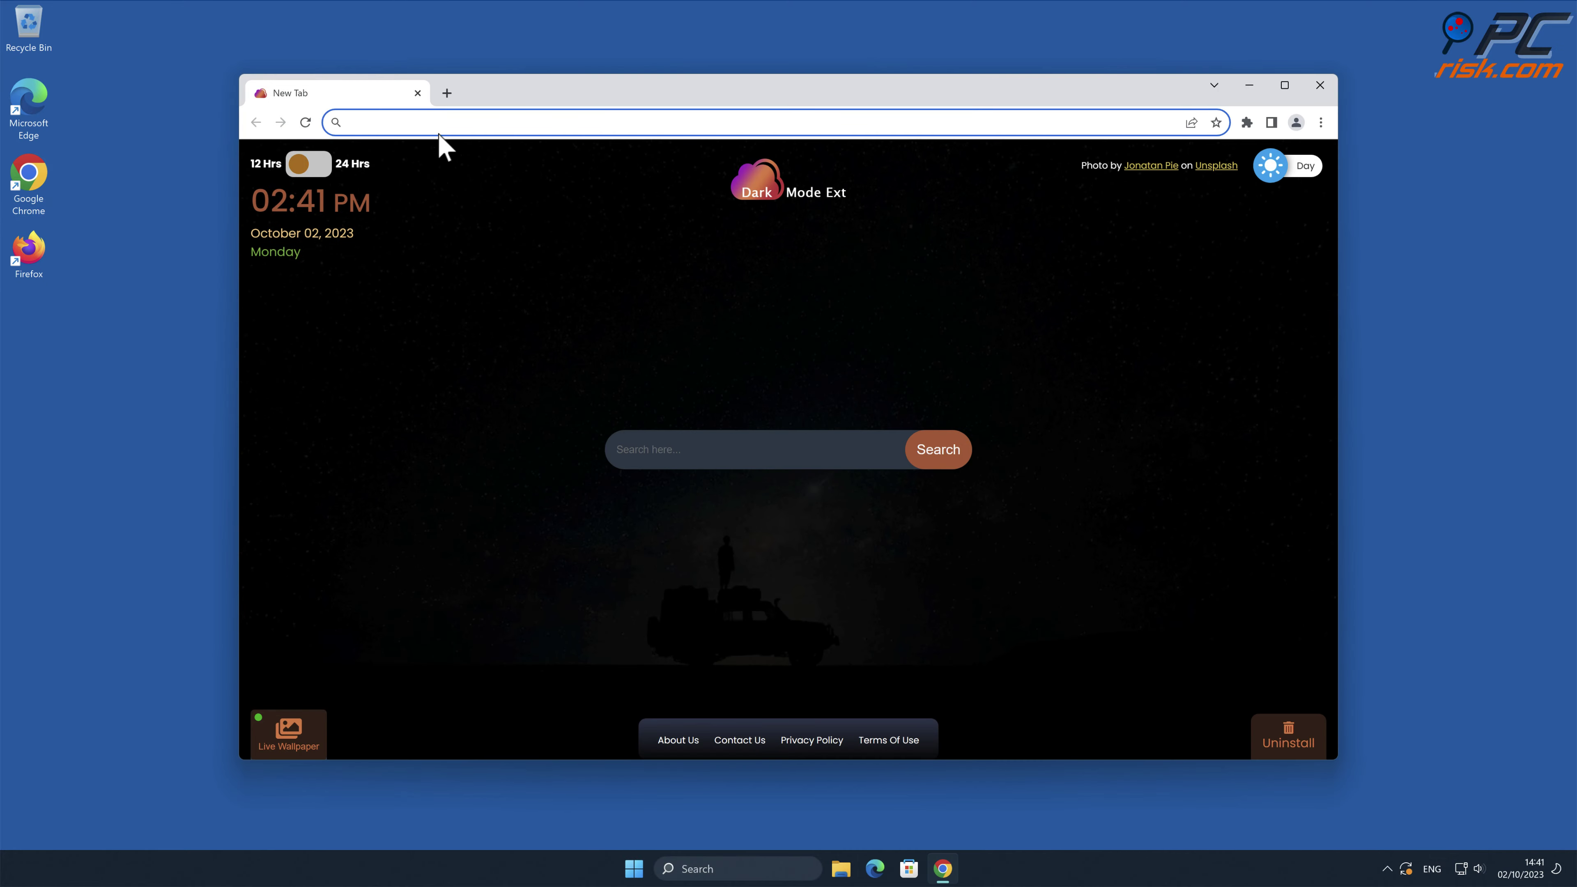
text(www.combocleaner.com)
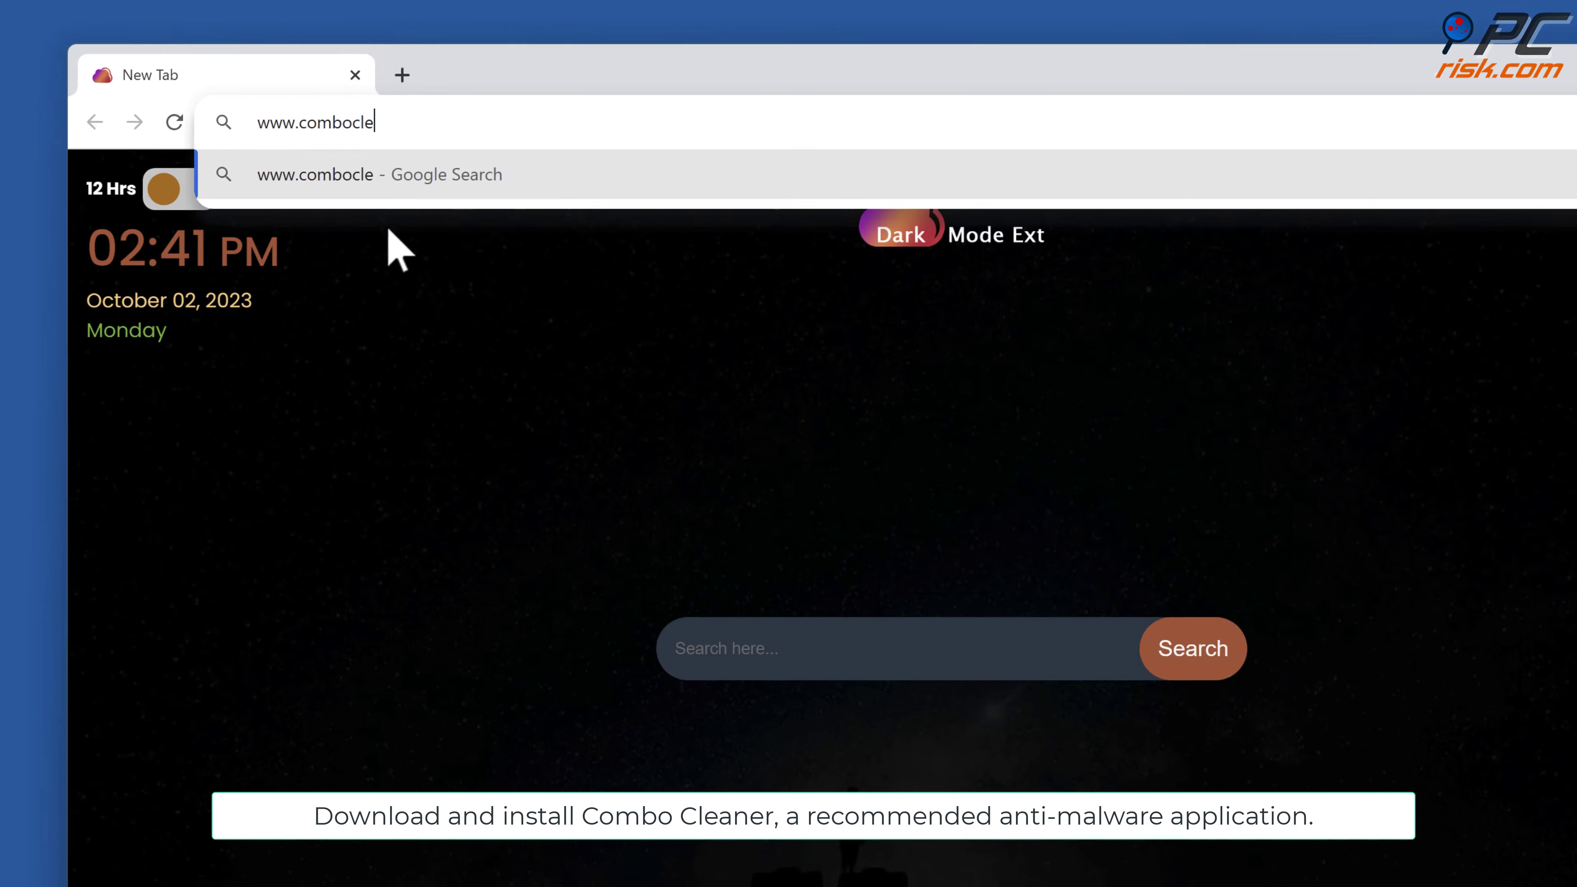
key(Return)
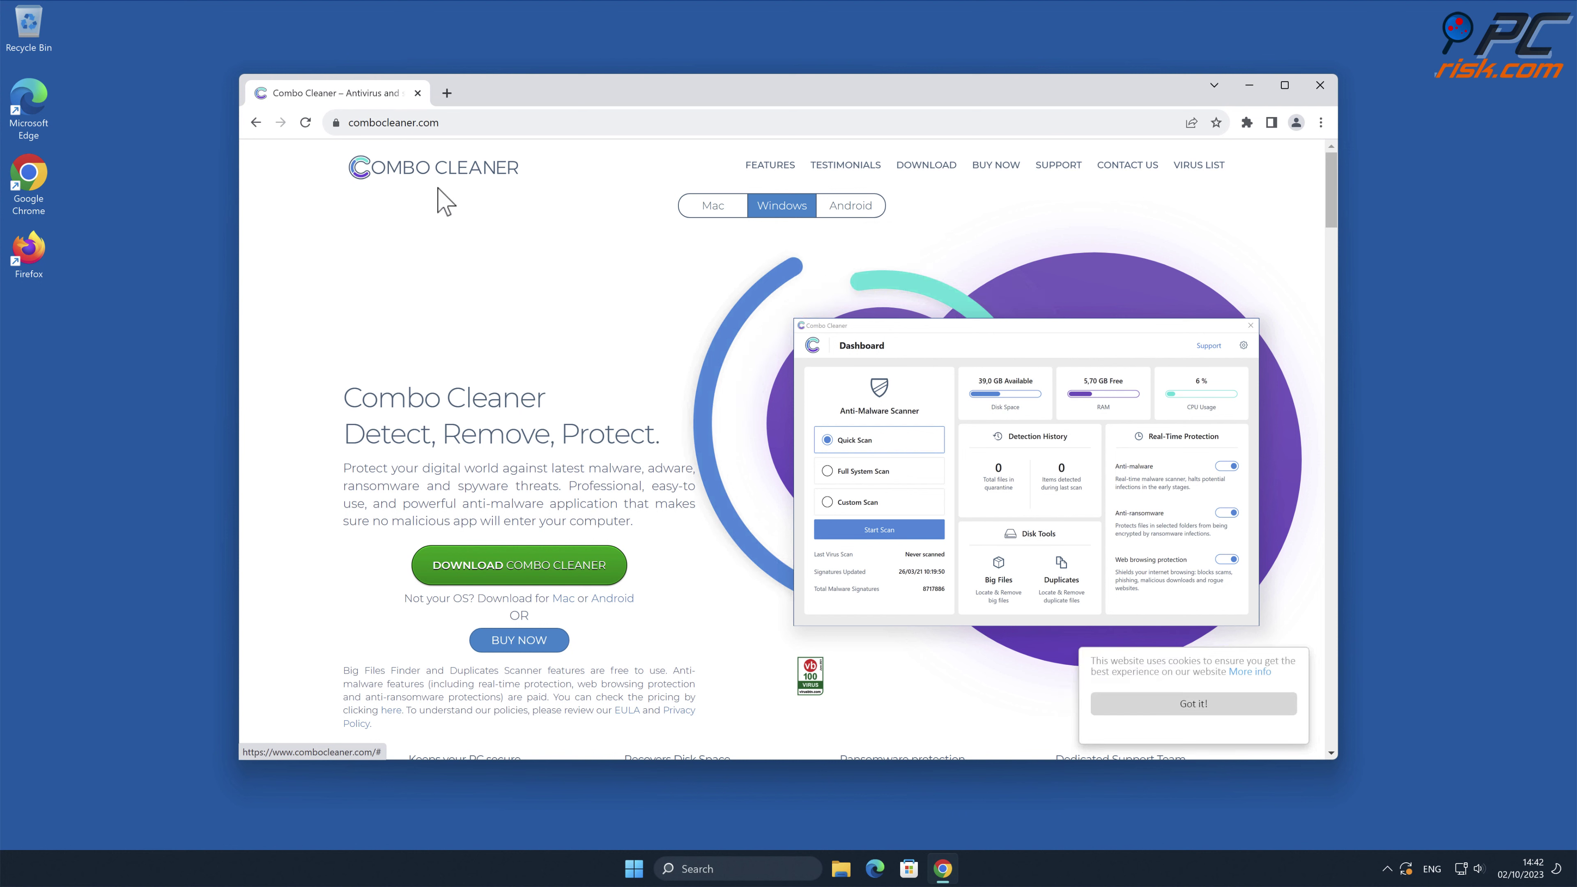
- Download and install Combo Cleaner from CCSetup.exe, approving UAC, then close Chrome
click(603, 562)
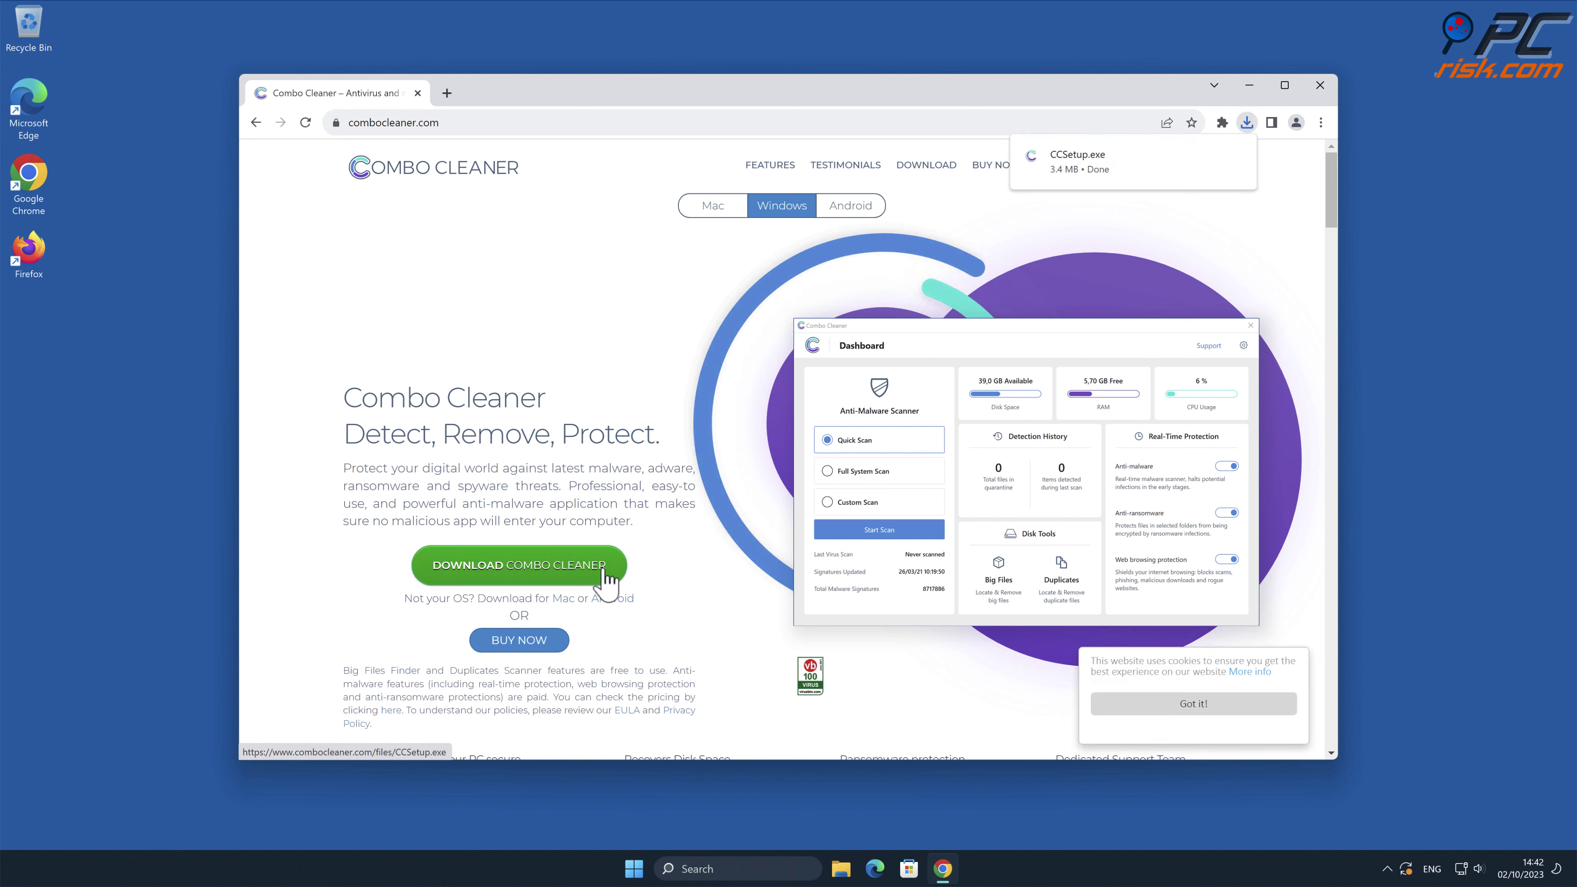
click(1111, 179)
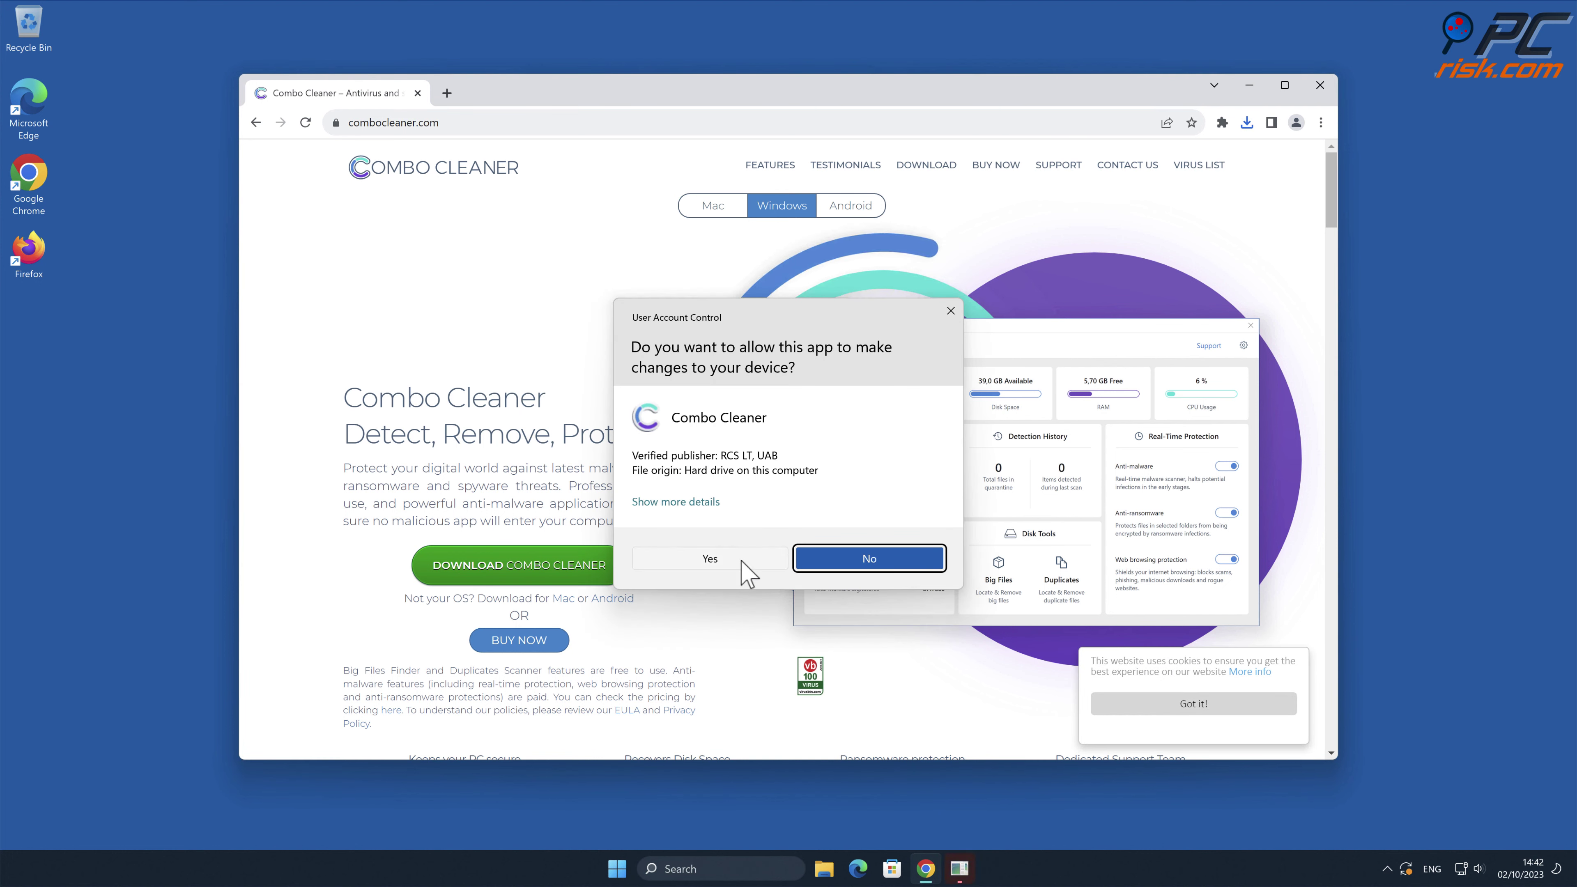
click(736, 559)
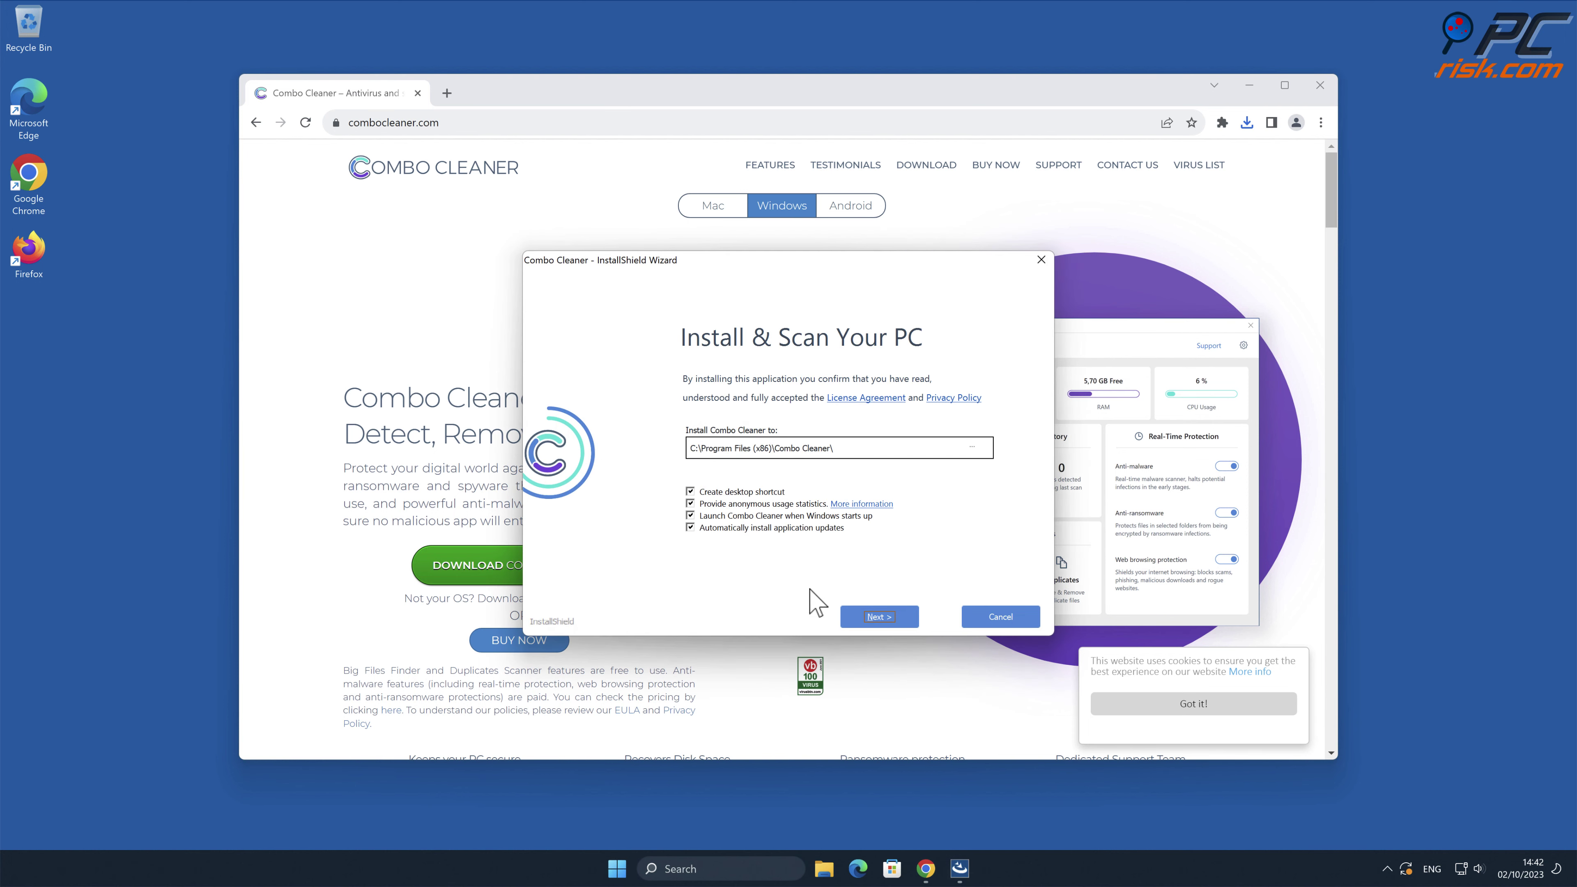
click(889, 617)
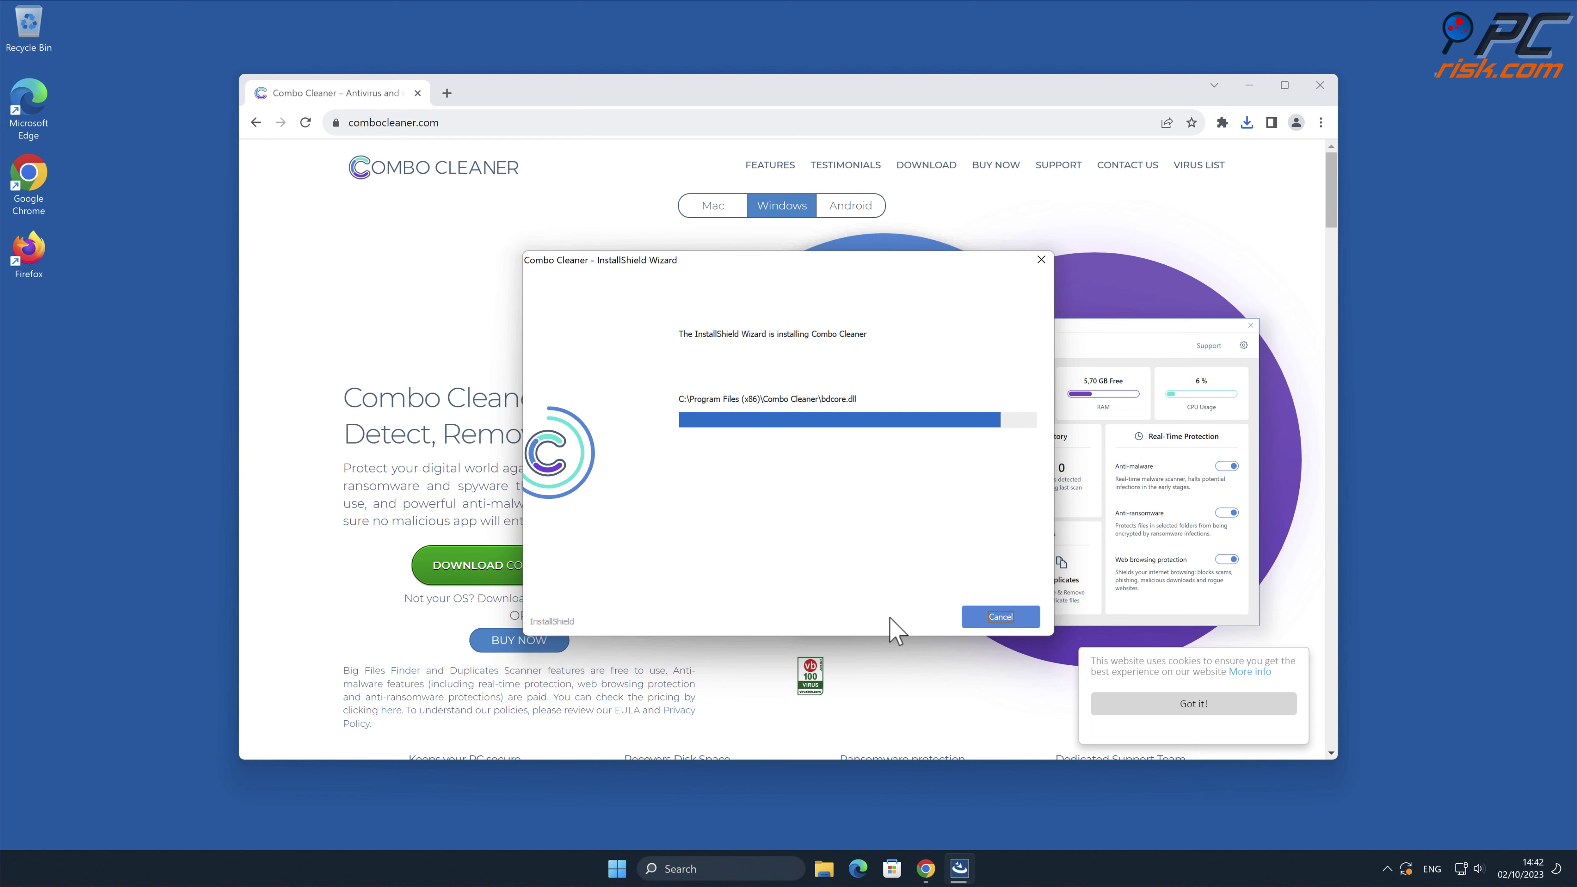
click(1001, 617)
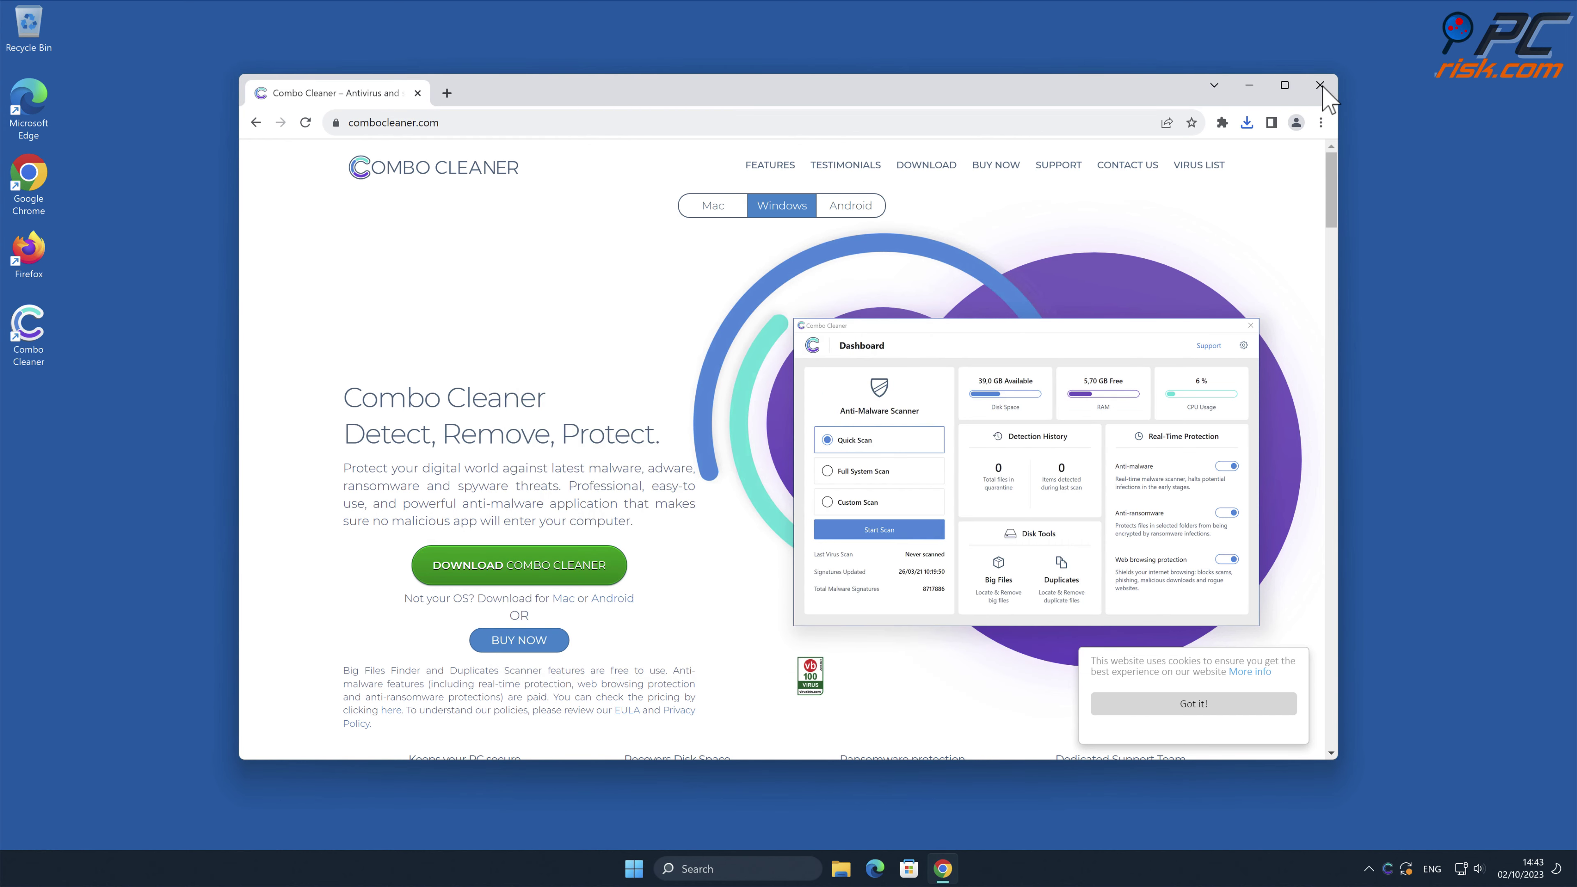
click(1320, 85)
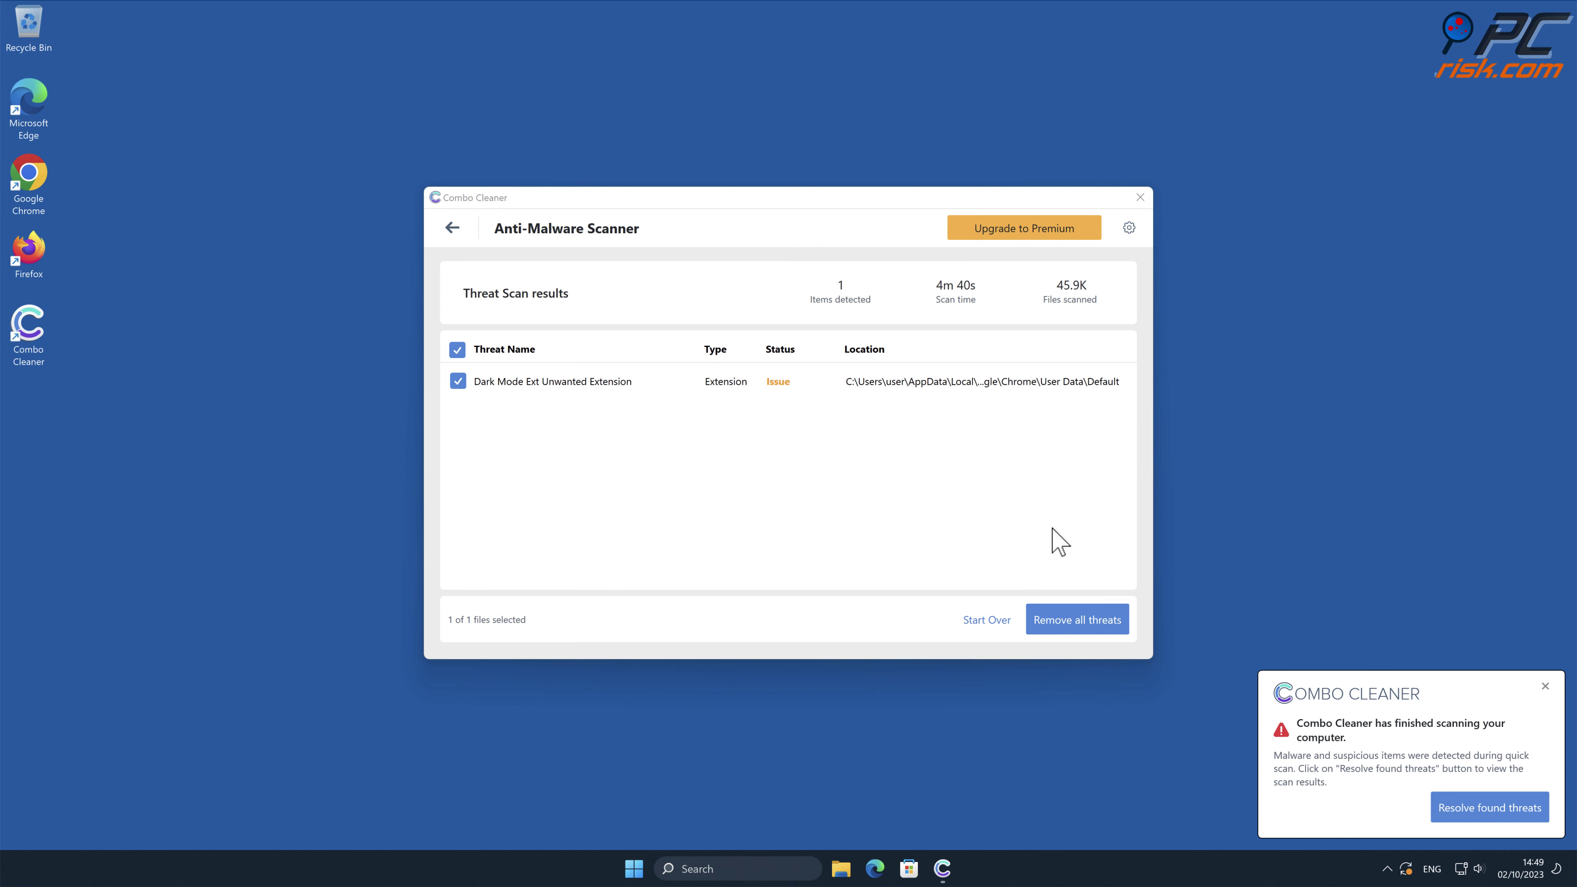
- Activate Combo Cleaner's premium licence and move the Dark Mode Ext threat to quarantine
click(1105, 621)
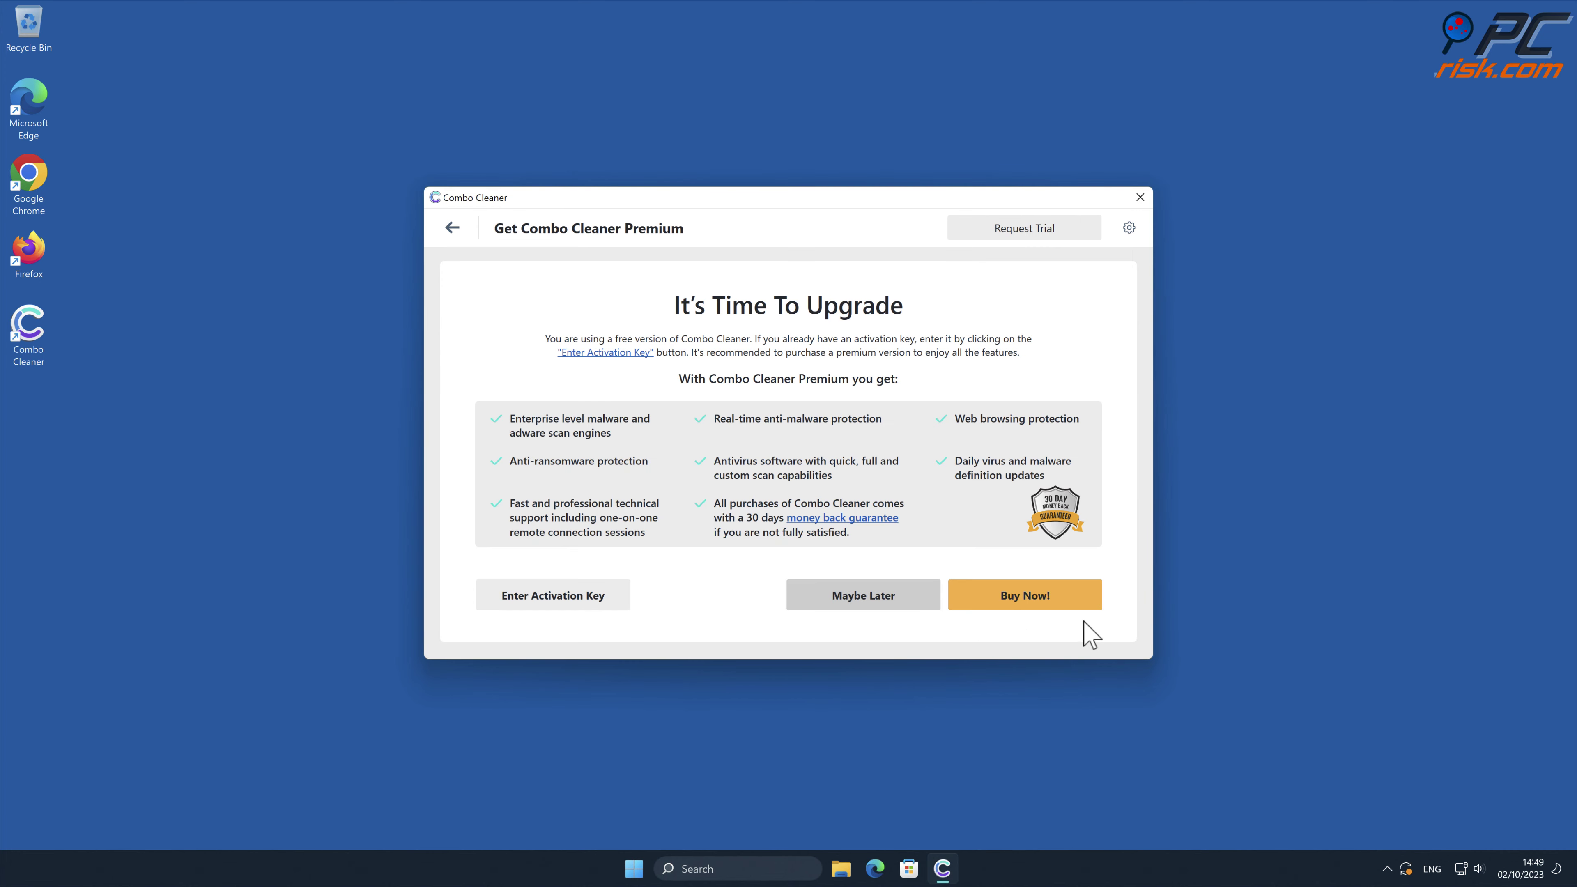
click(609, 606)
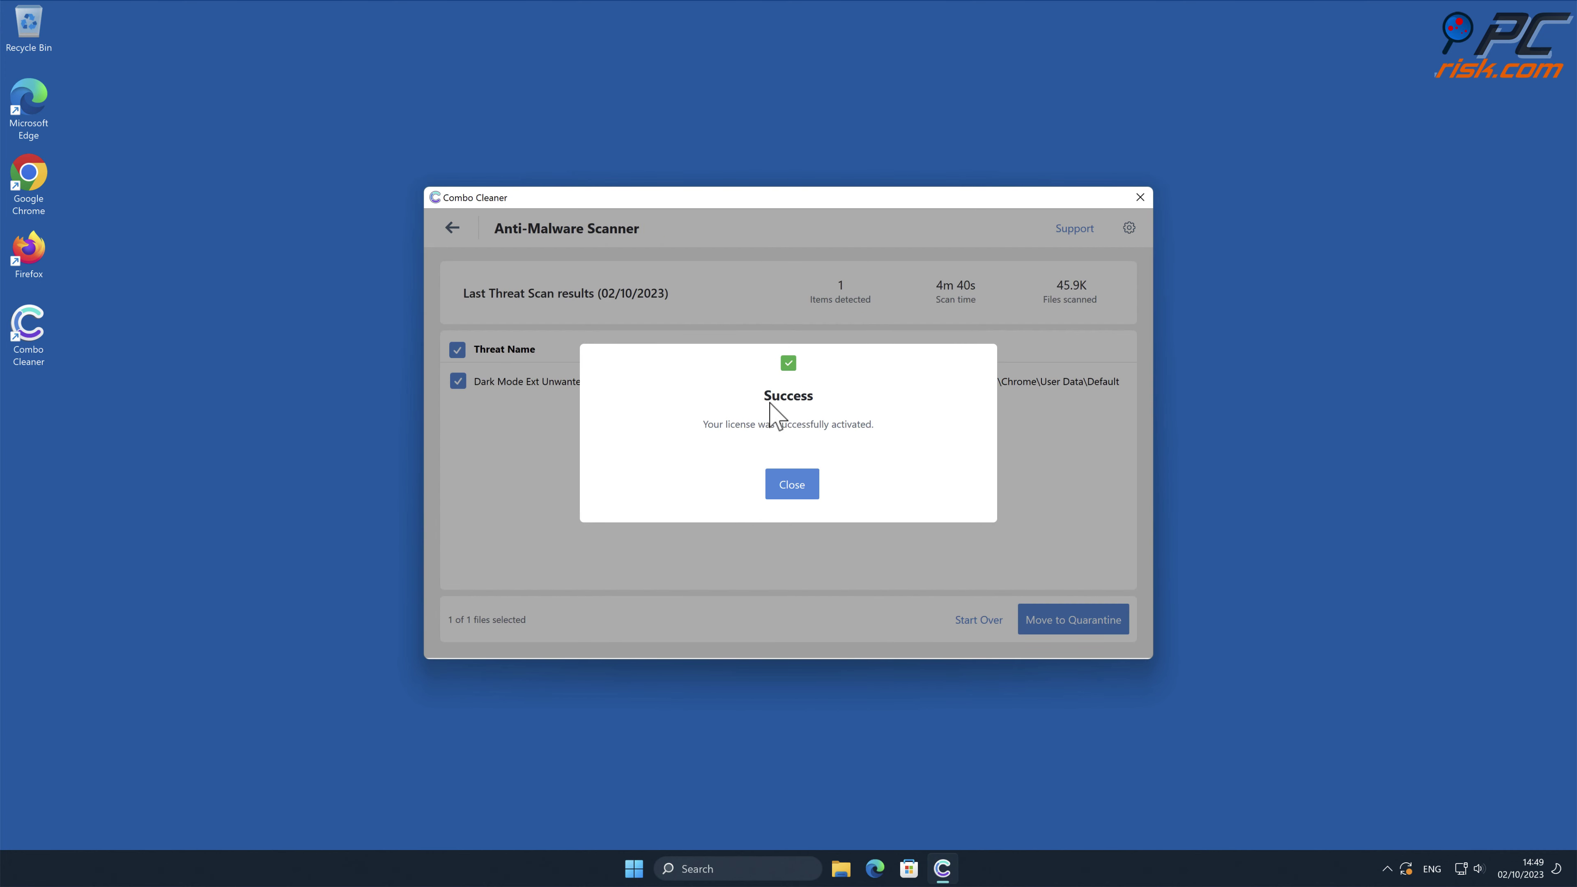
click(799, 492)
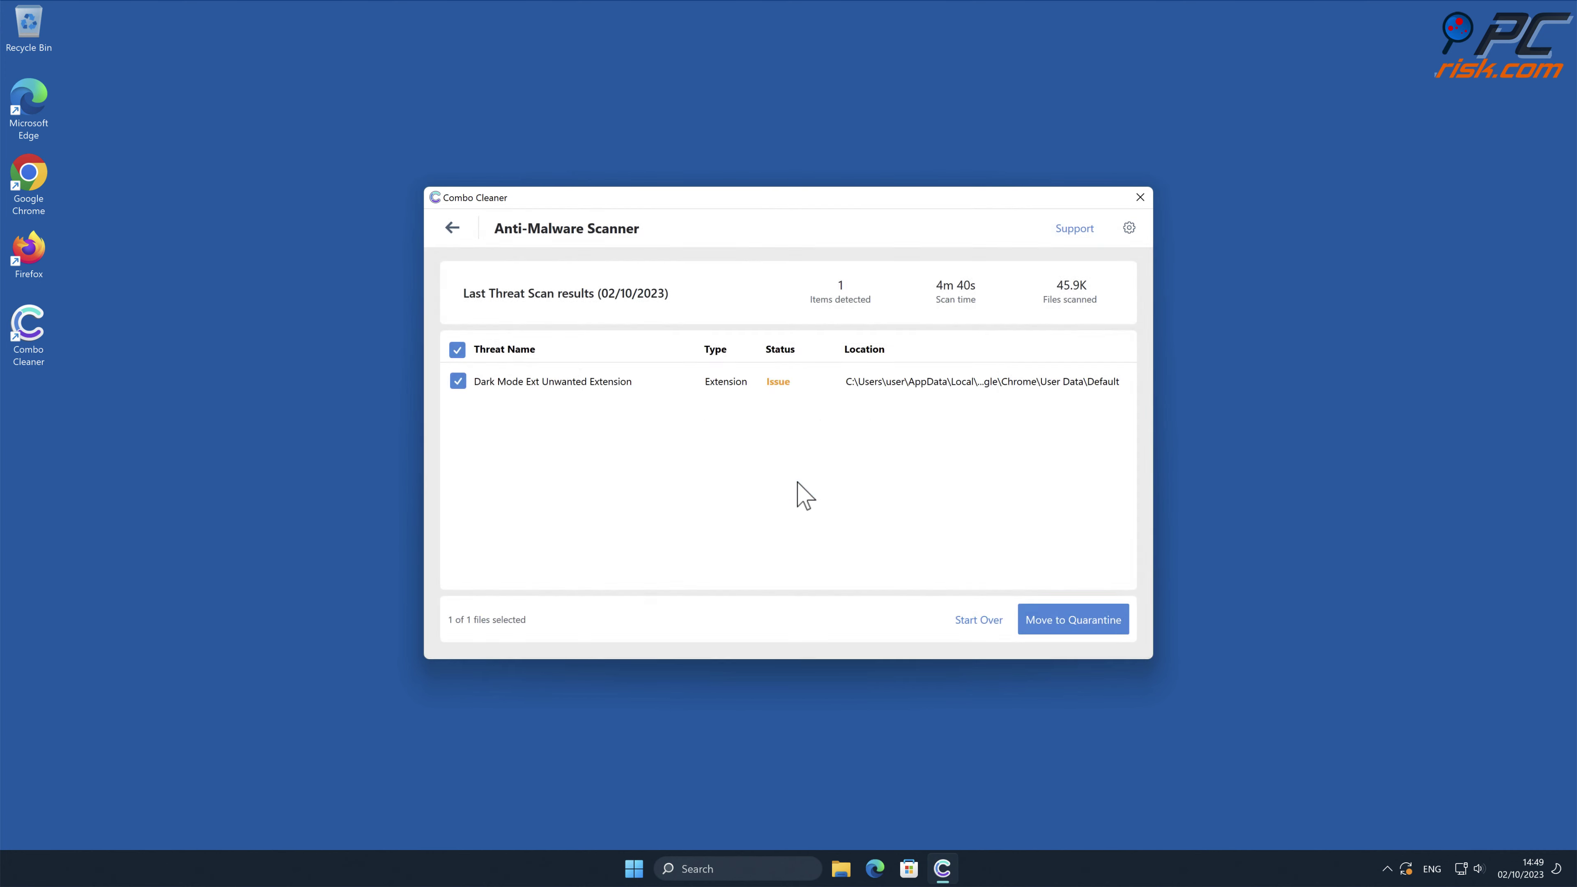
click(1103, 623)
click(913, 501)
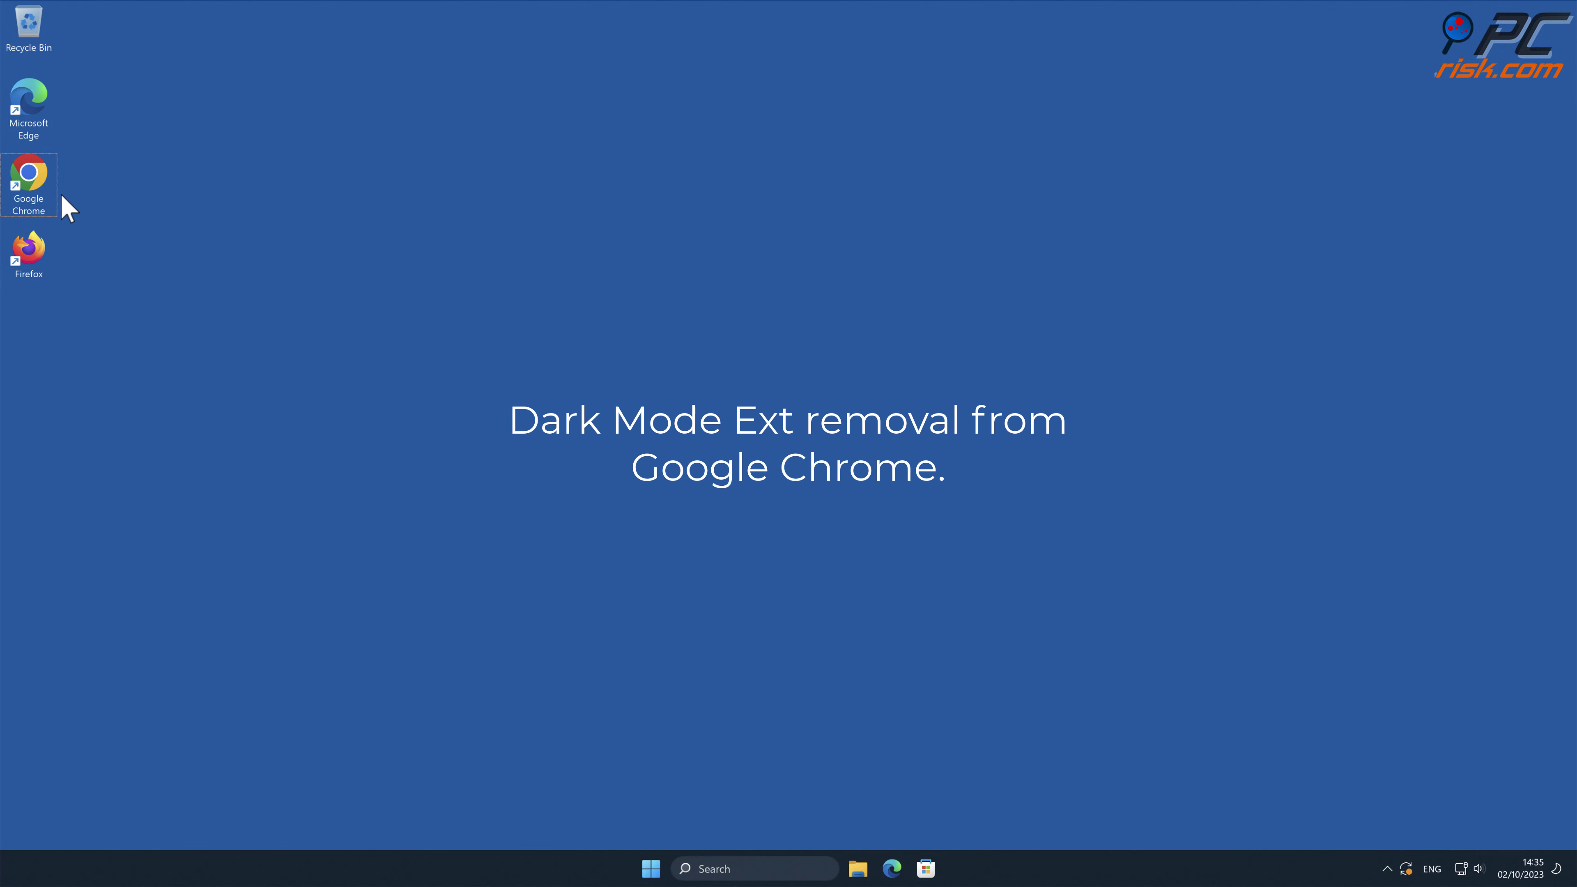
- Launch Chrome from the desktop shortcut, opening the Dark Mode Ext hijacked new tab
double_click(29, 177)
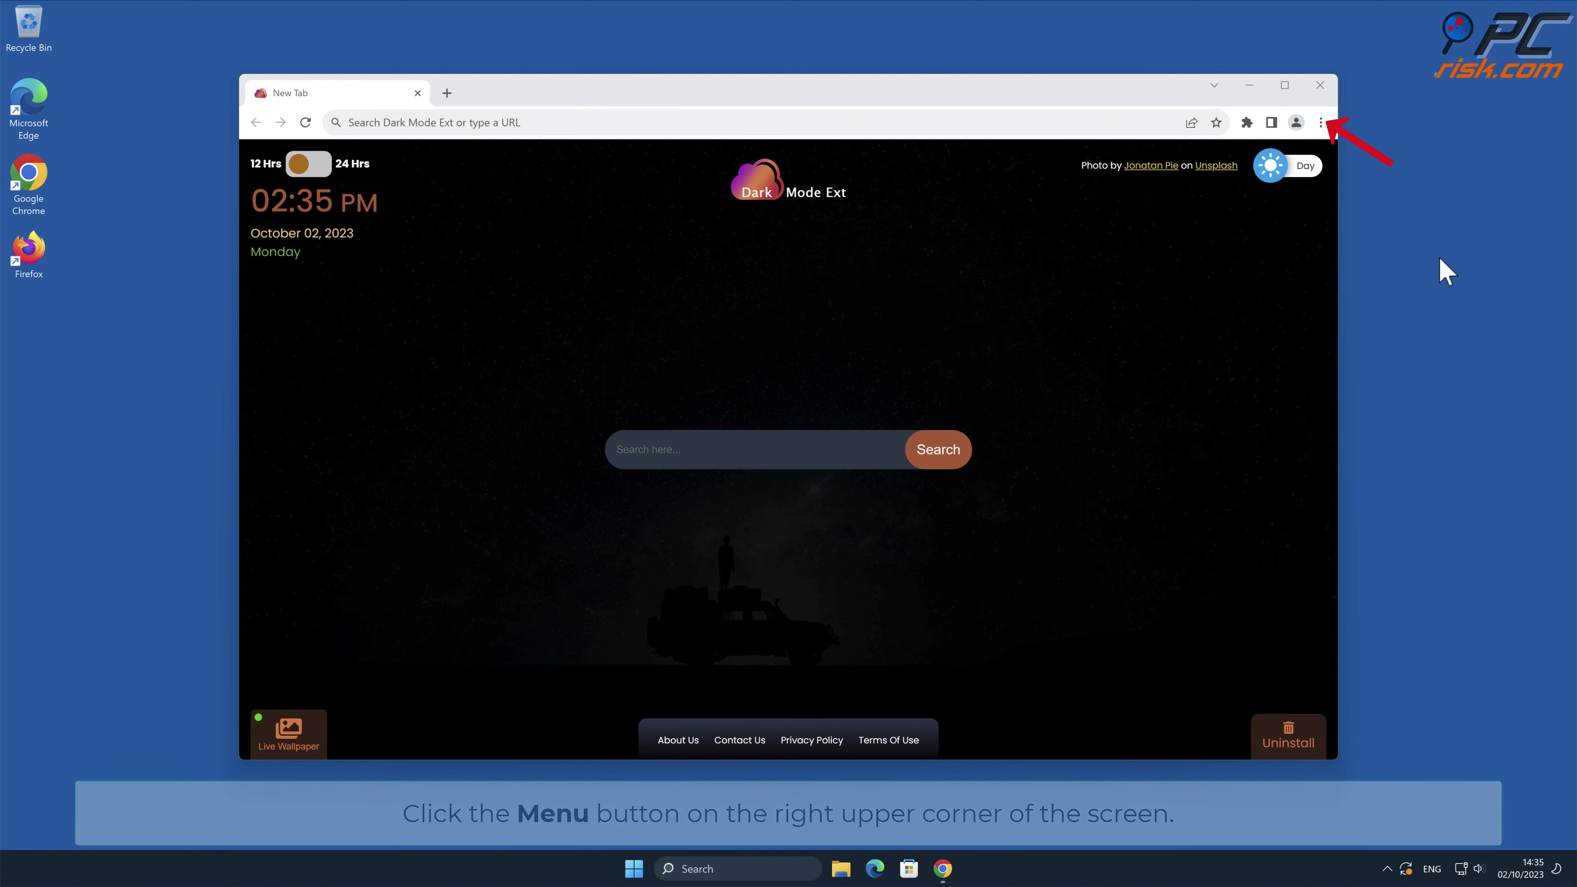
- Remove the Dark Mode Ext extension from Chrome's Extensions page and confirm
click(1321, 122)
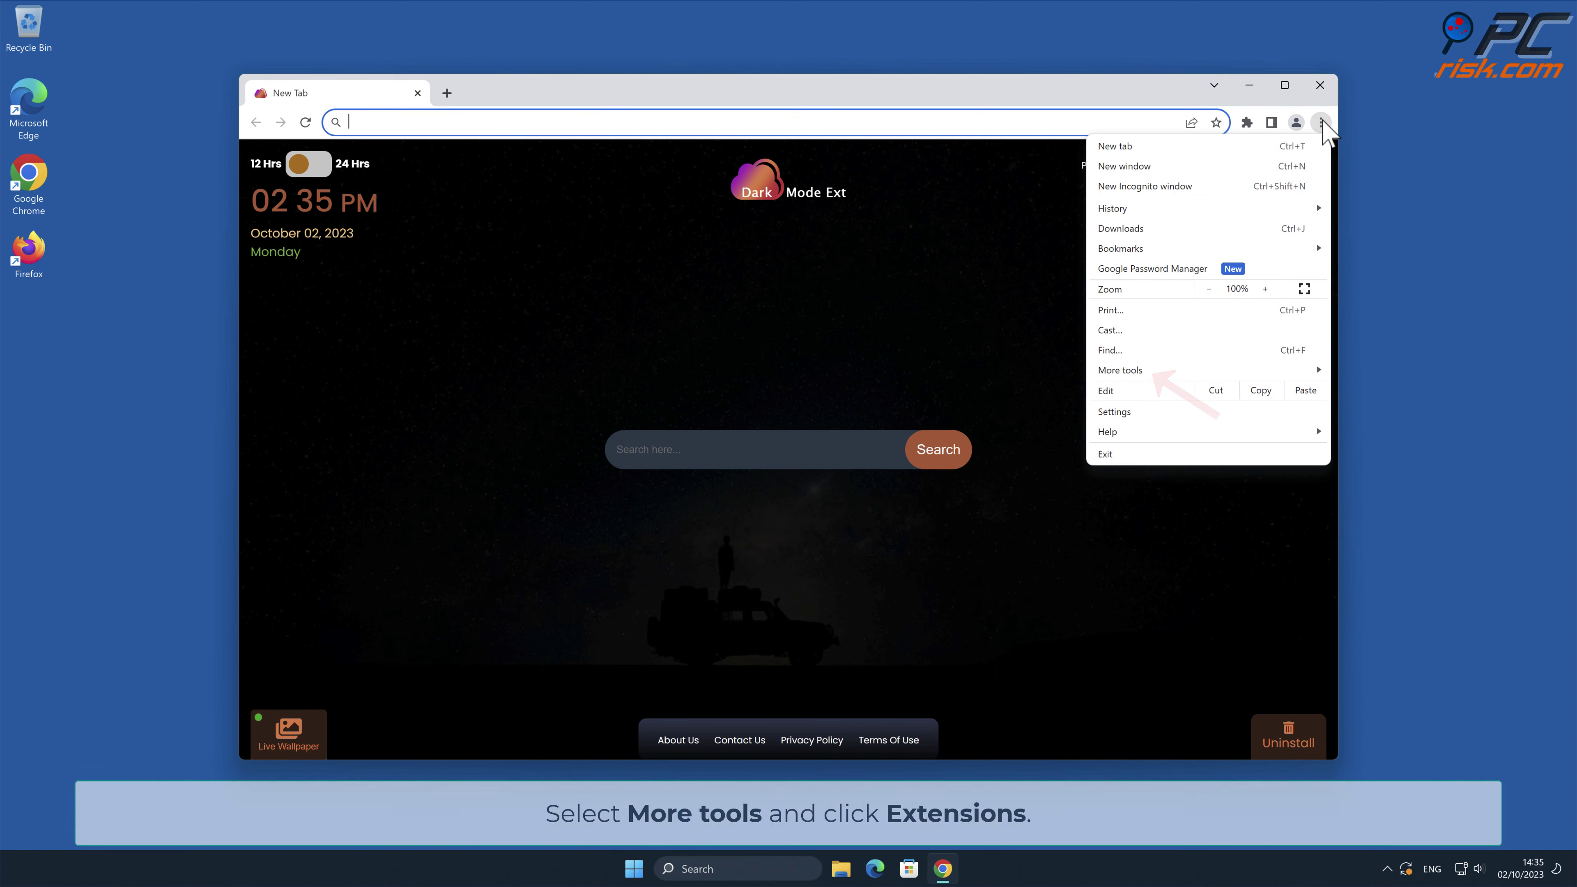
mouse_move(1219, 371)
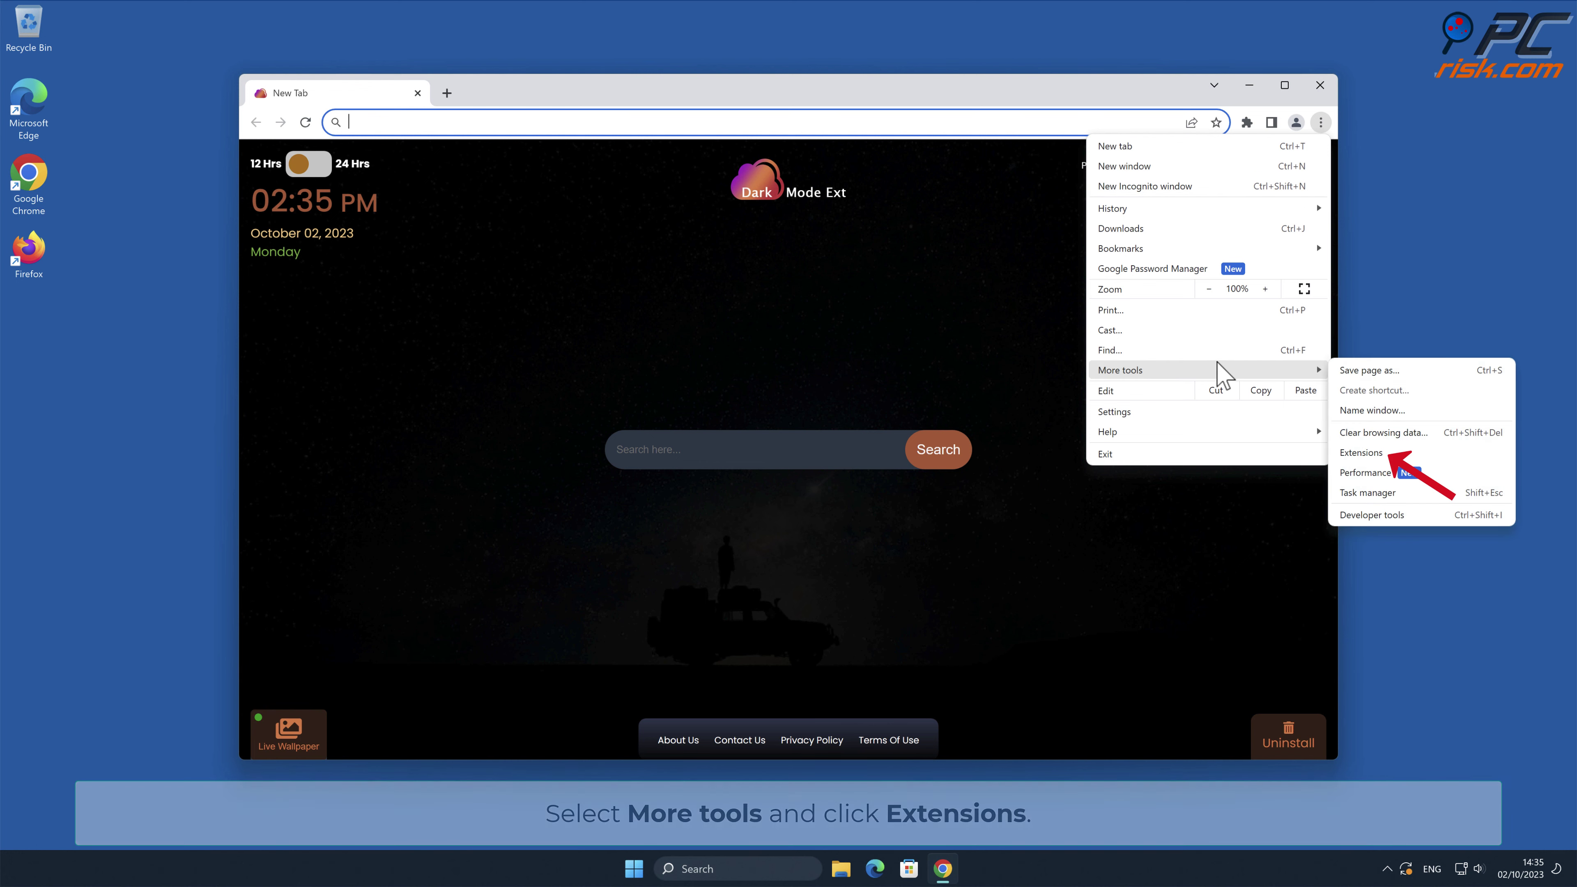
click(1386, 452)
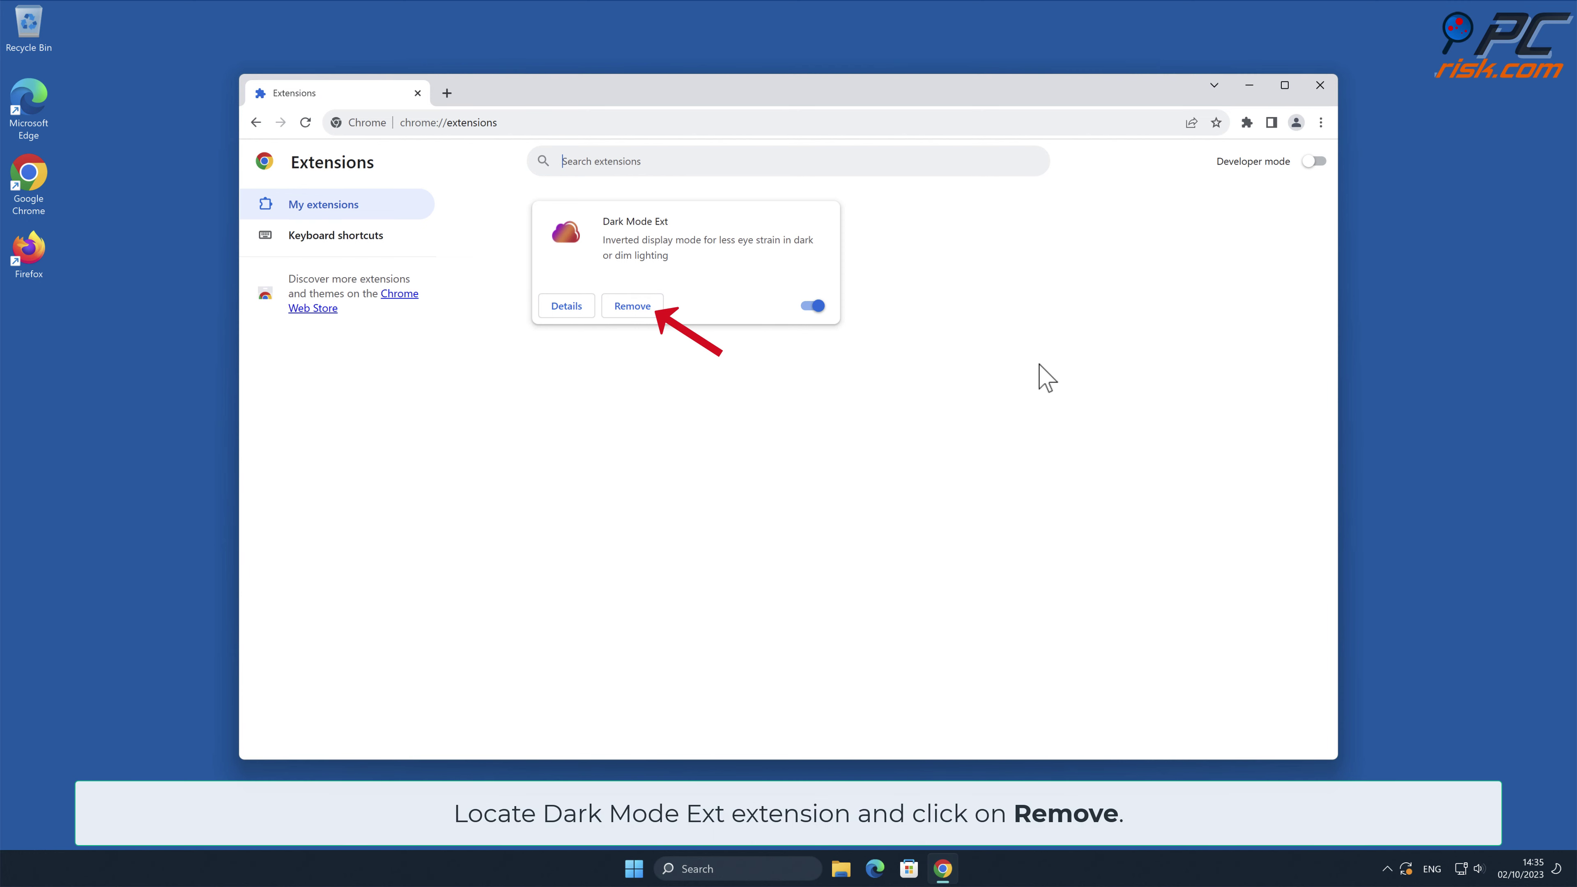
click(652, 307)
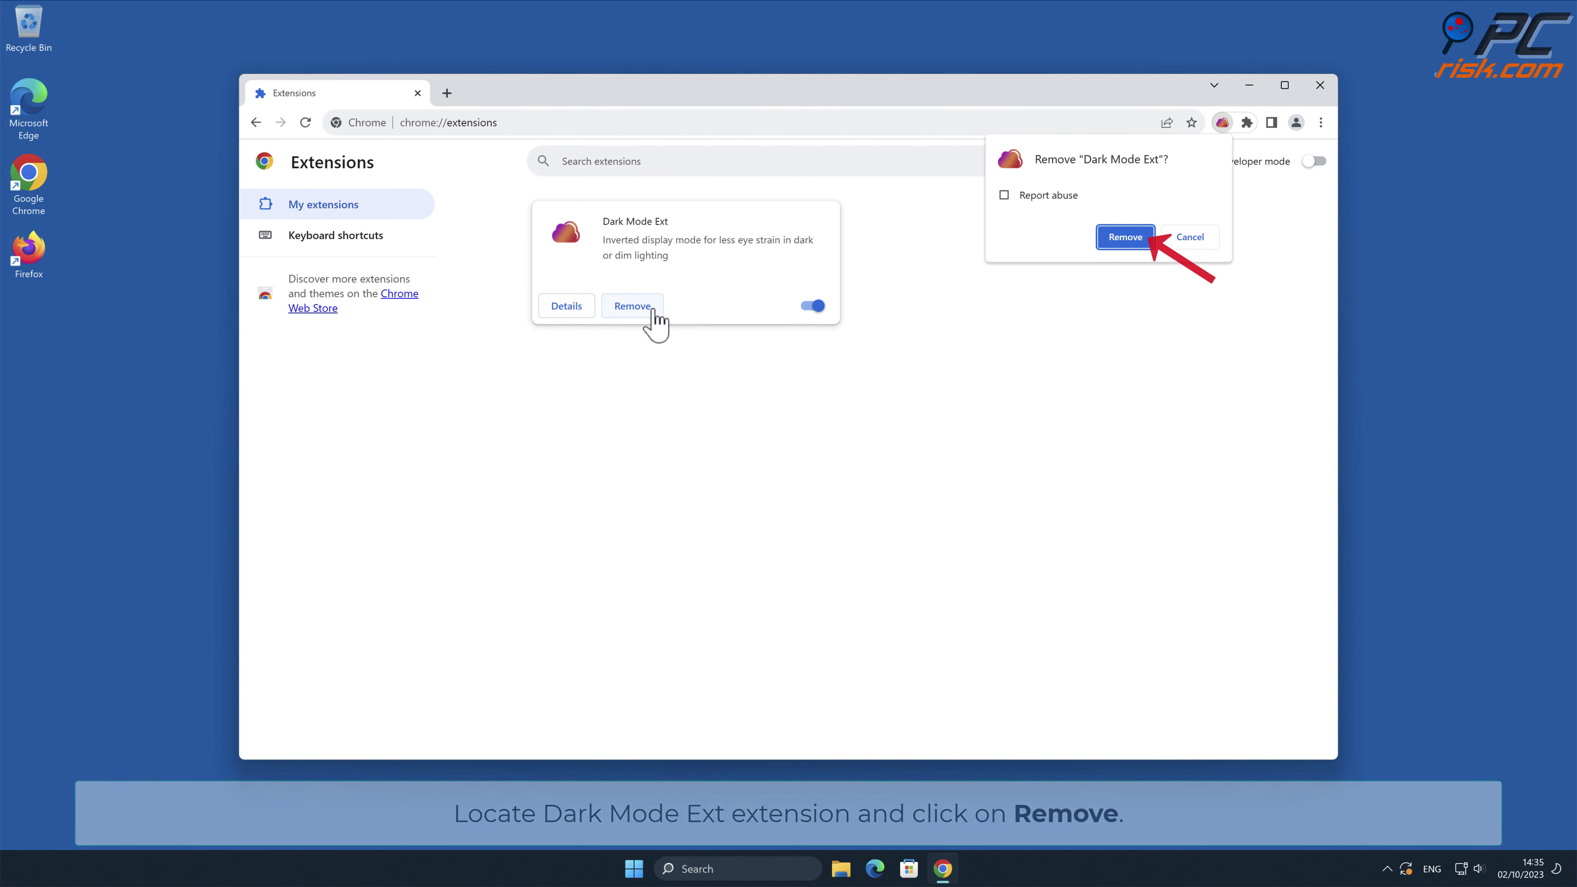
click(1126, 239)
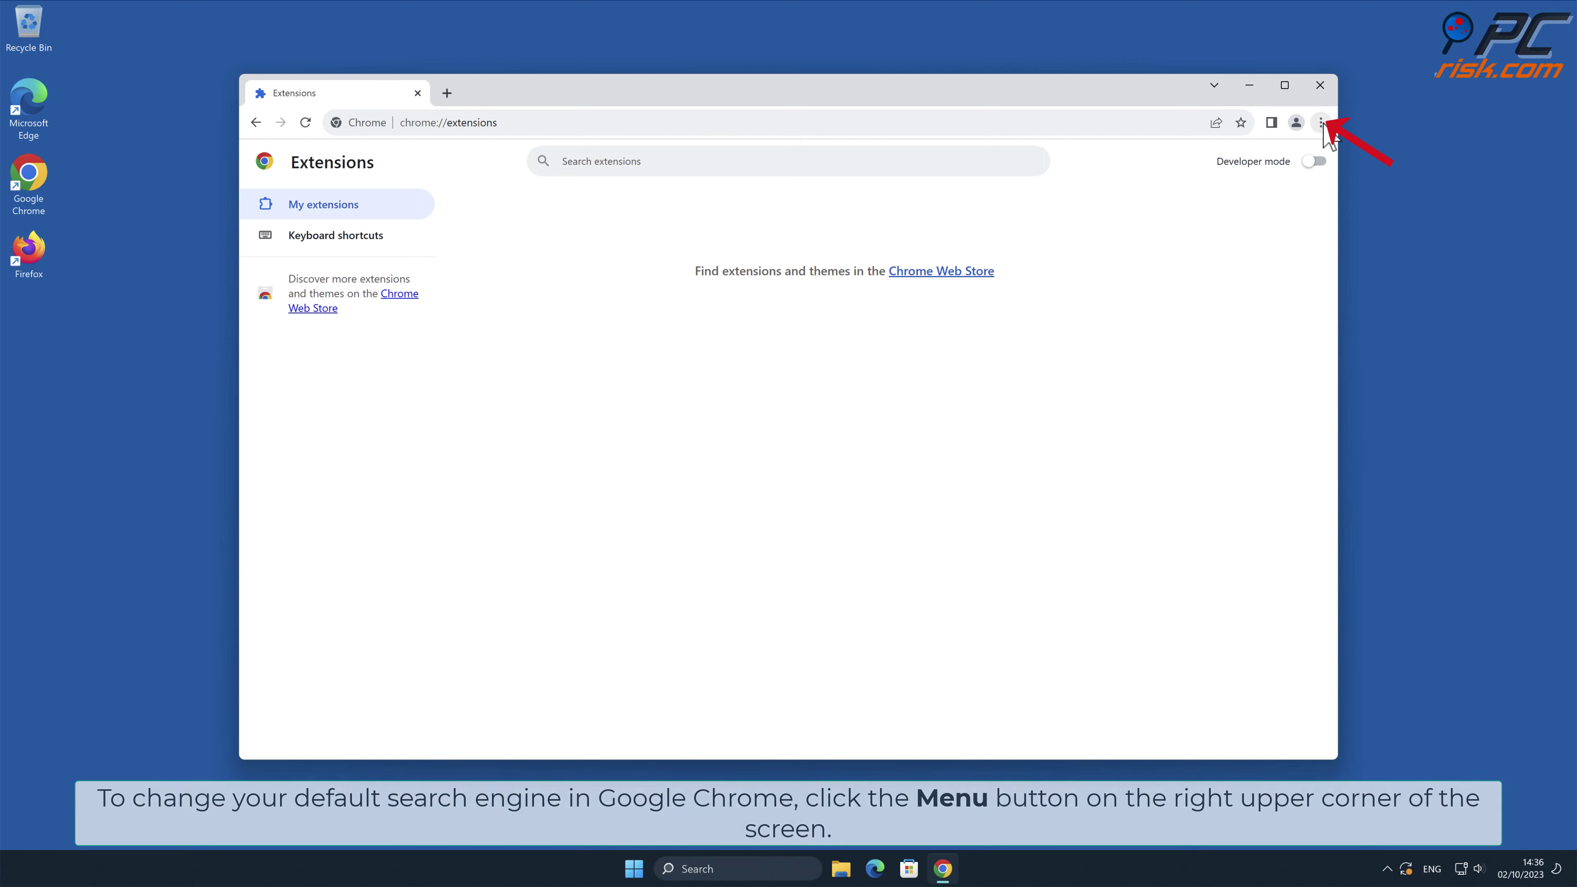
- Open Chrome's Search engine settings, where Dark Mode Ext is still the default
click(1321, 123)
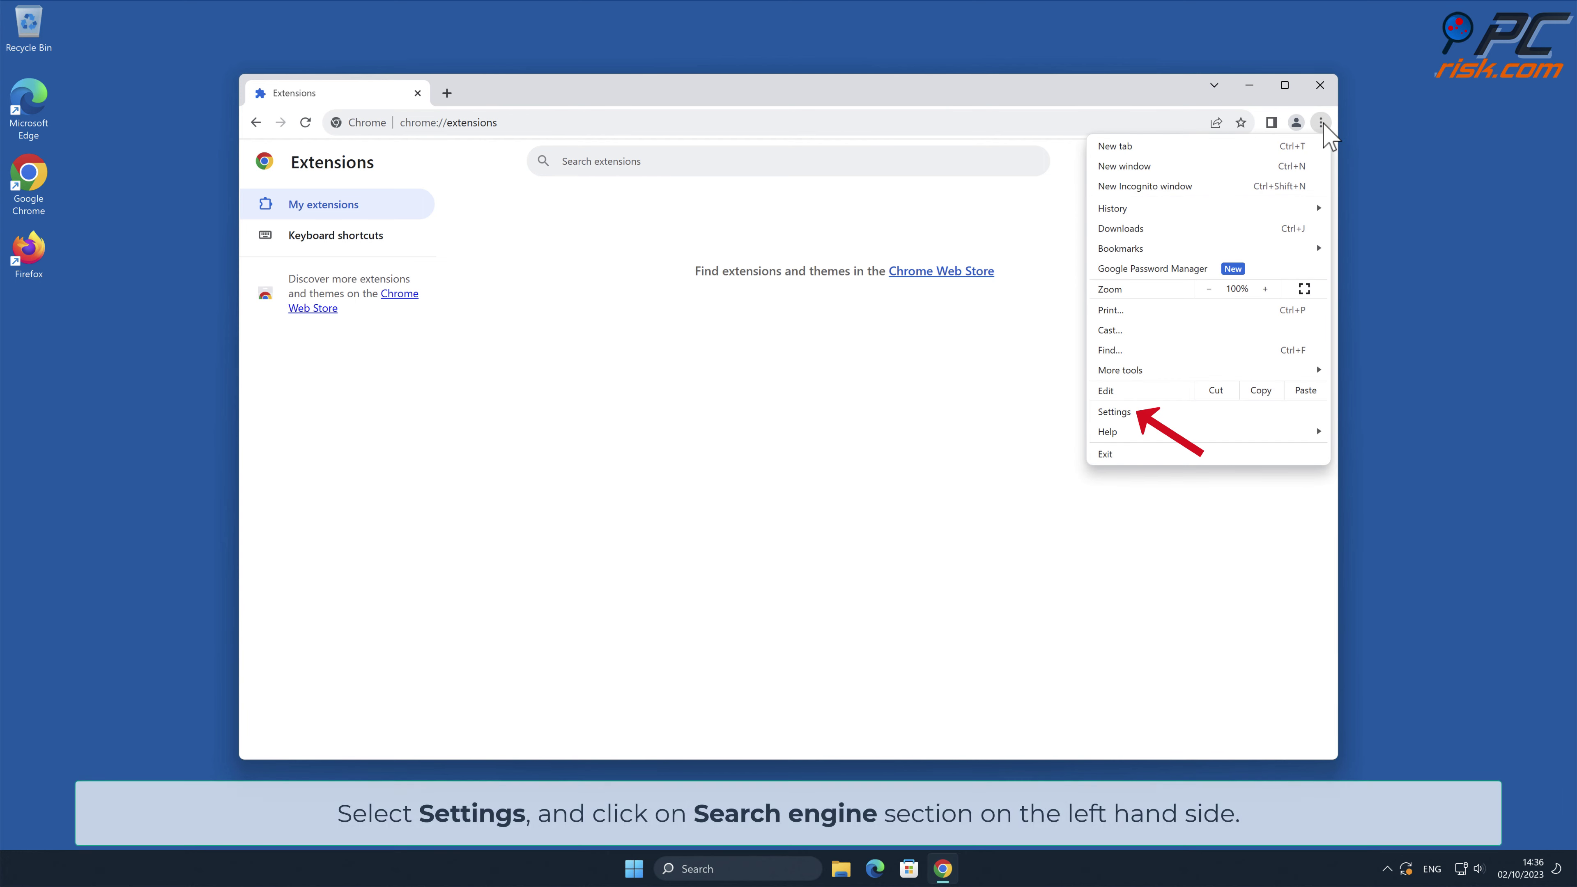
click(1161, 409)
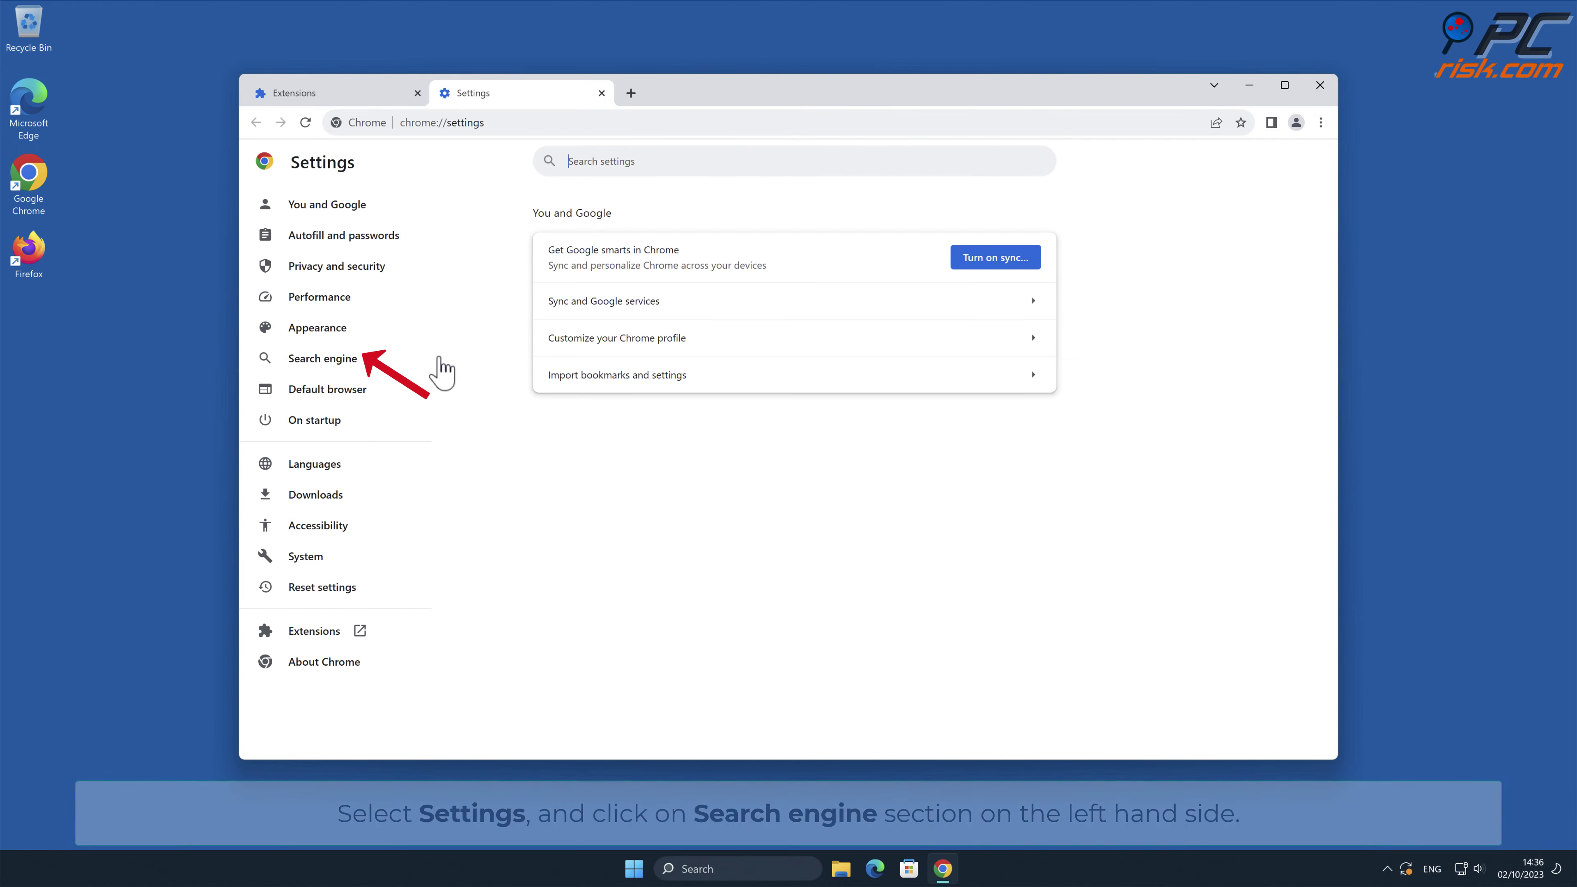
click(365, 361)
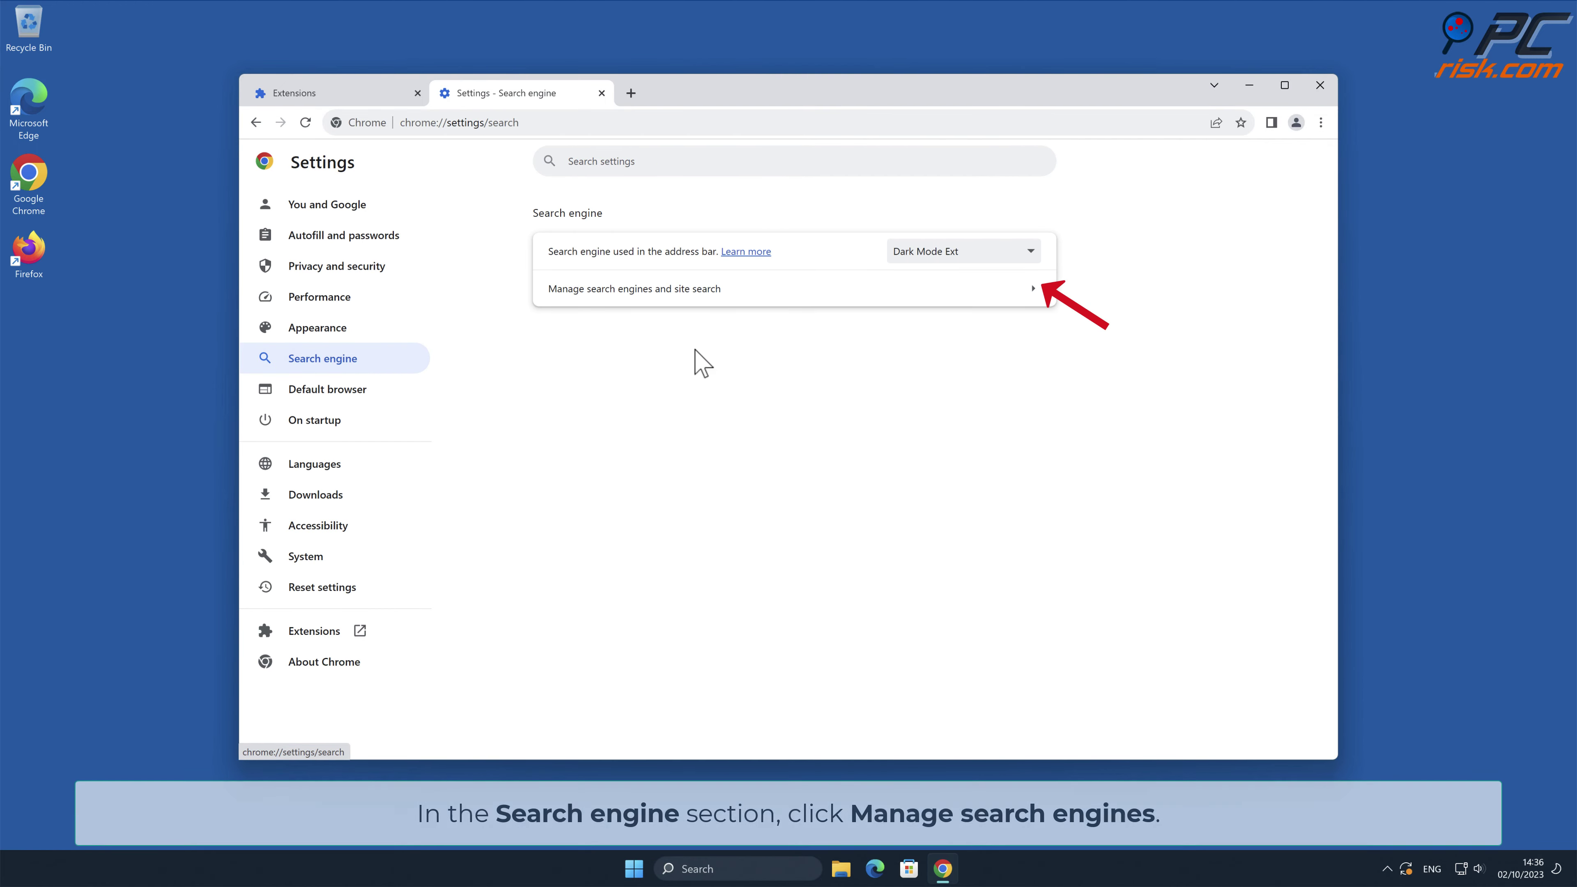
- Make Google the default search engine and delete the Dark Mode Ext site search entry
click(1034, 307)
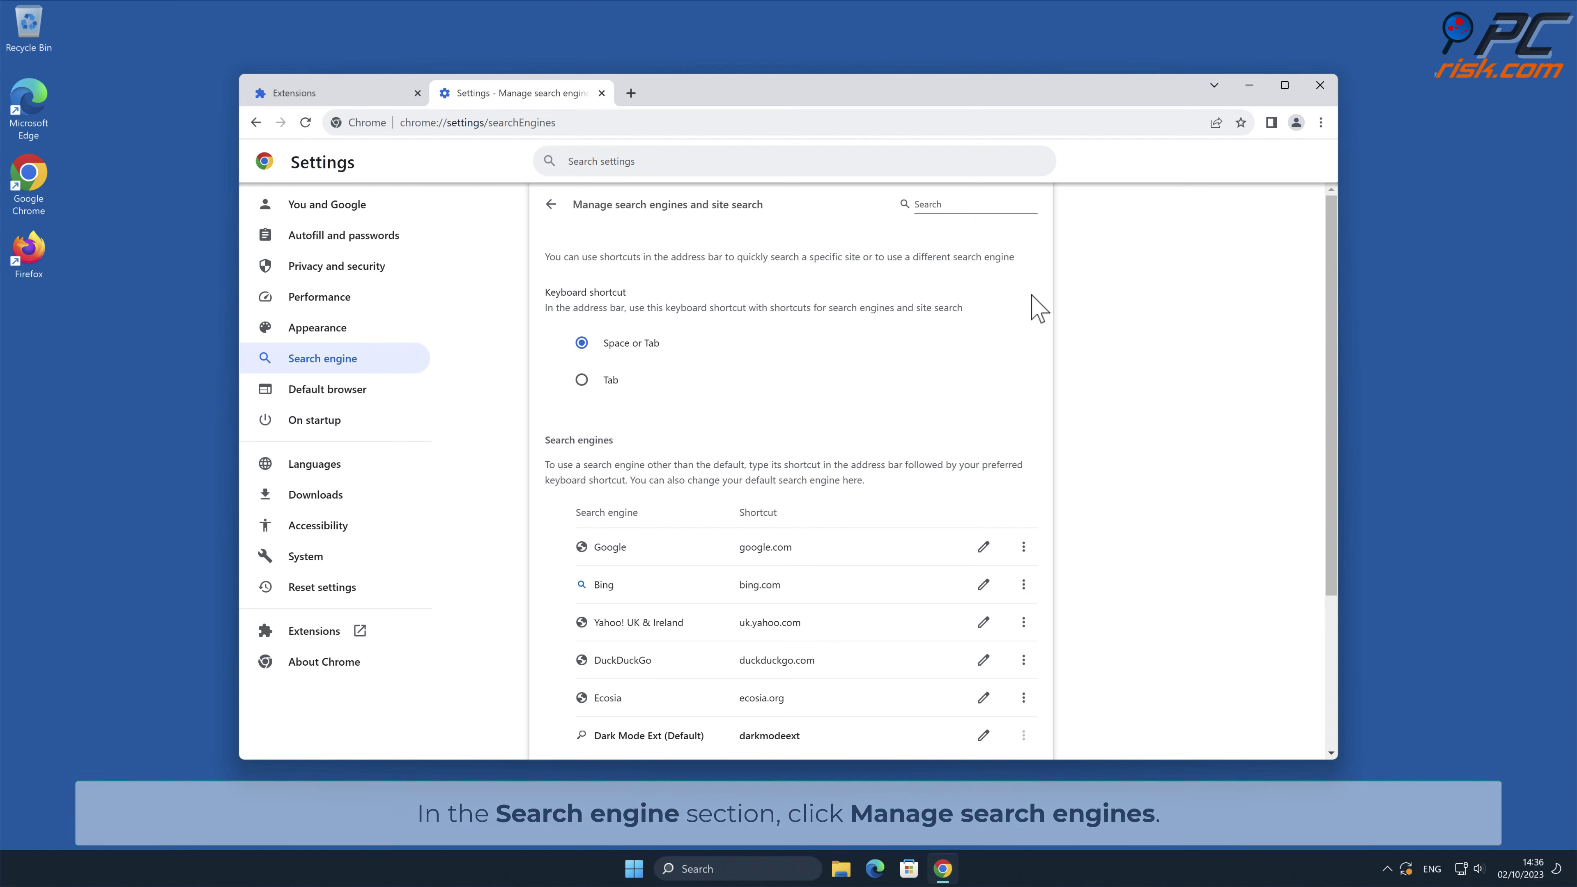
drag(1324, 253, 1321, 431)
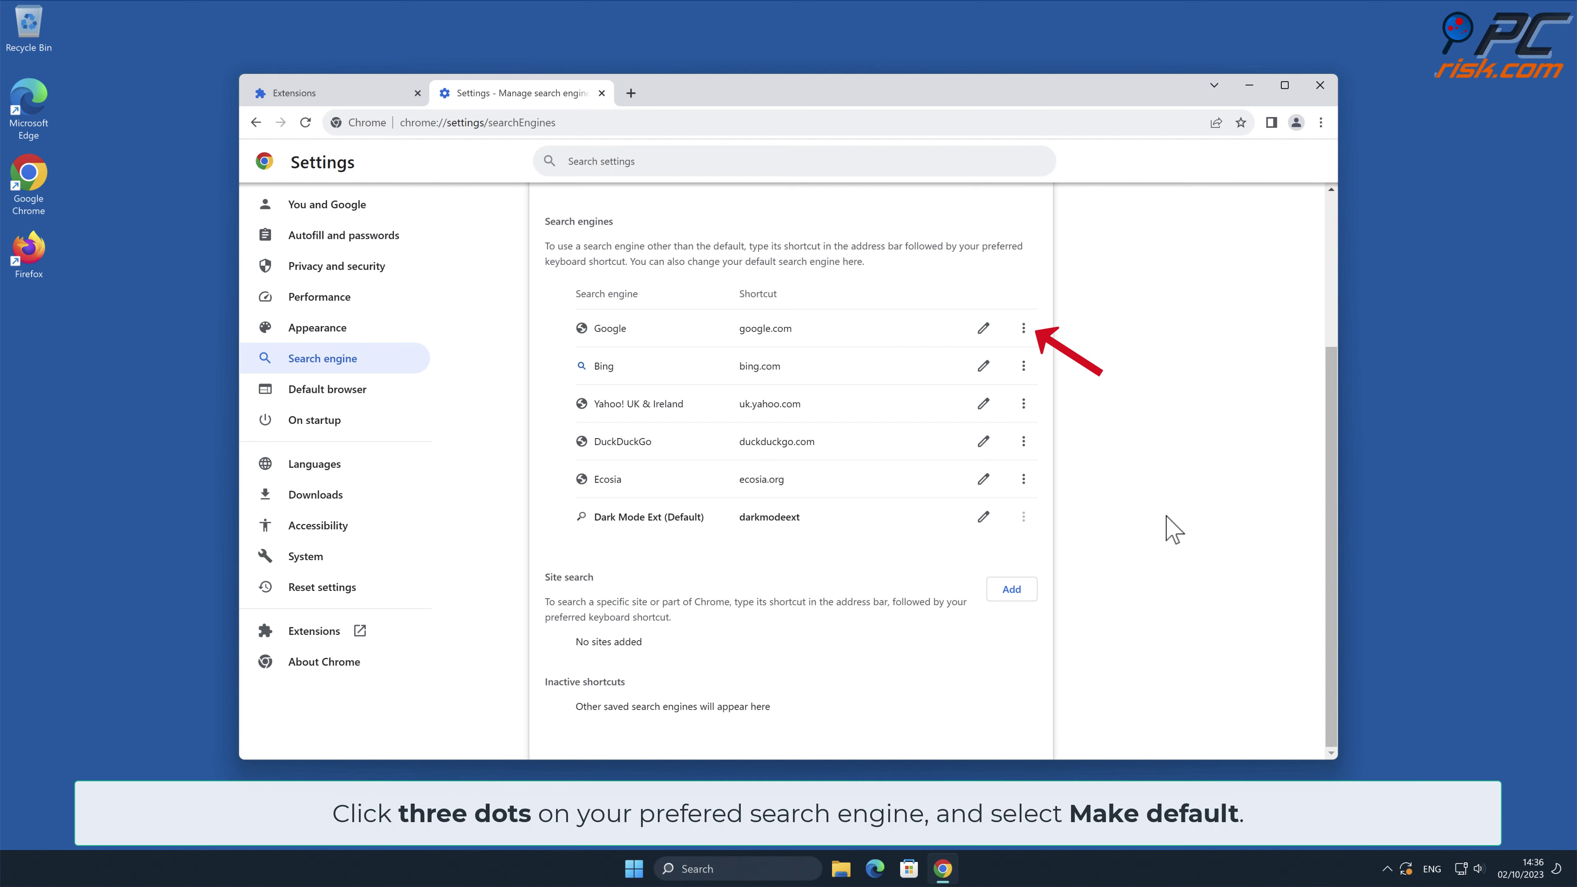
click(1023, 330)
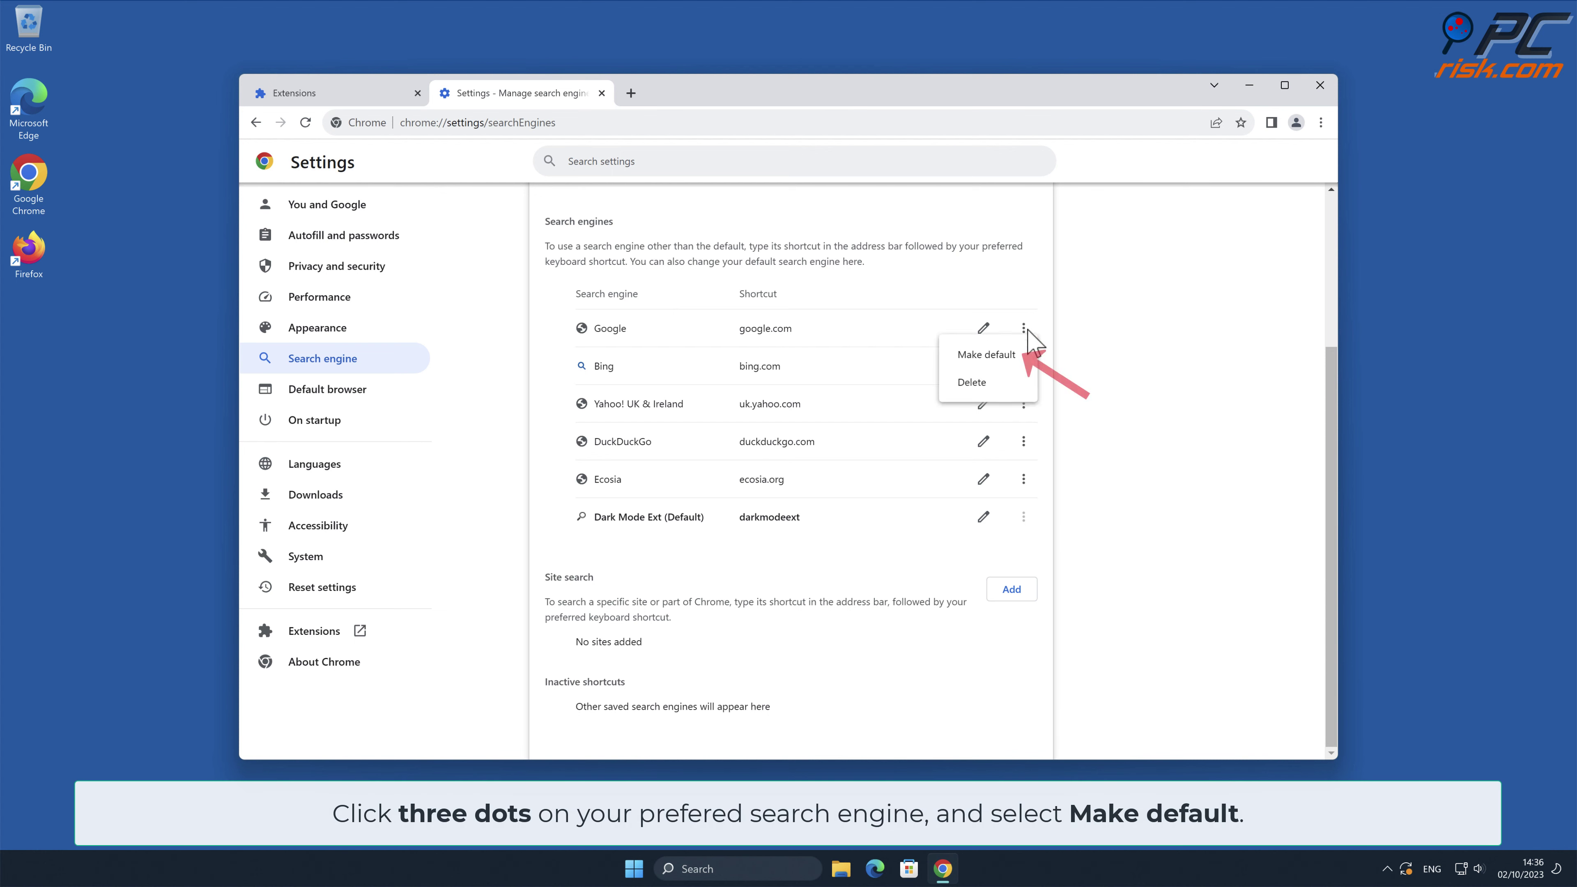
click(1009, 355)
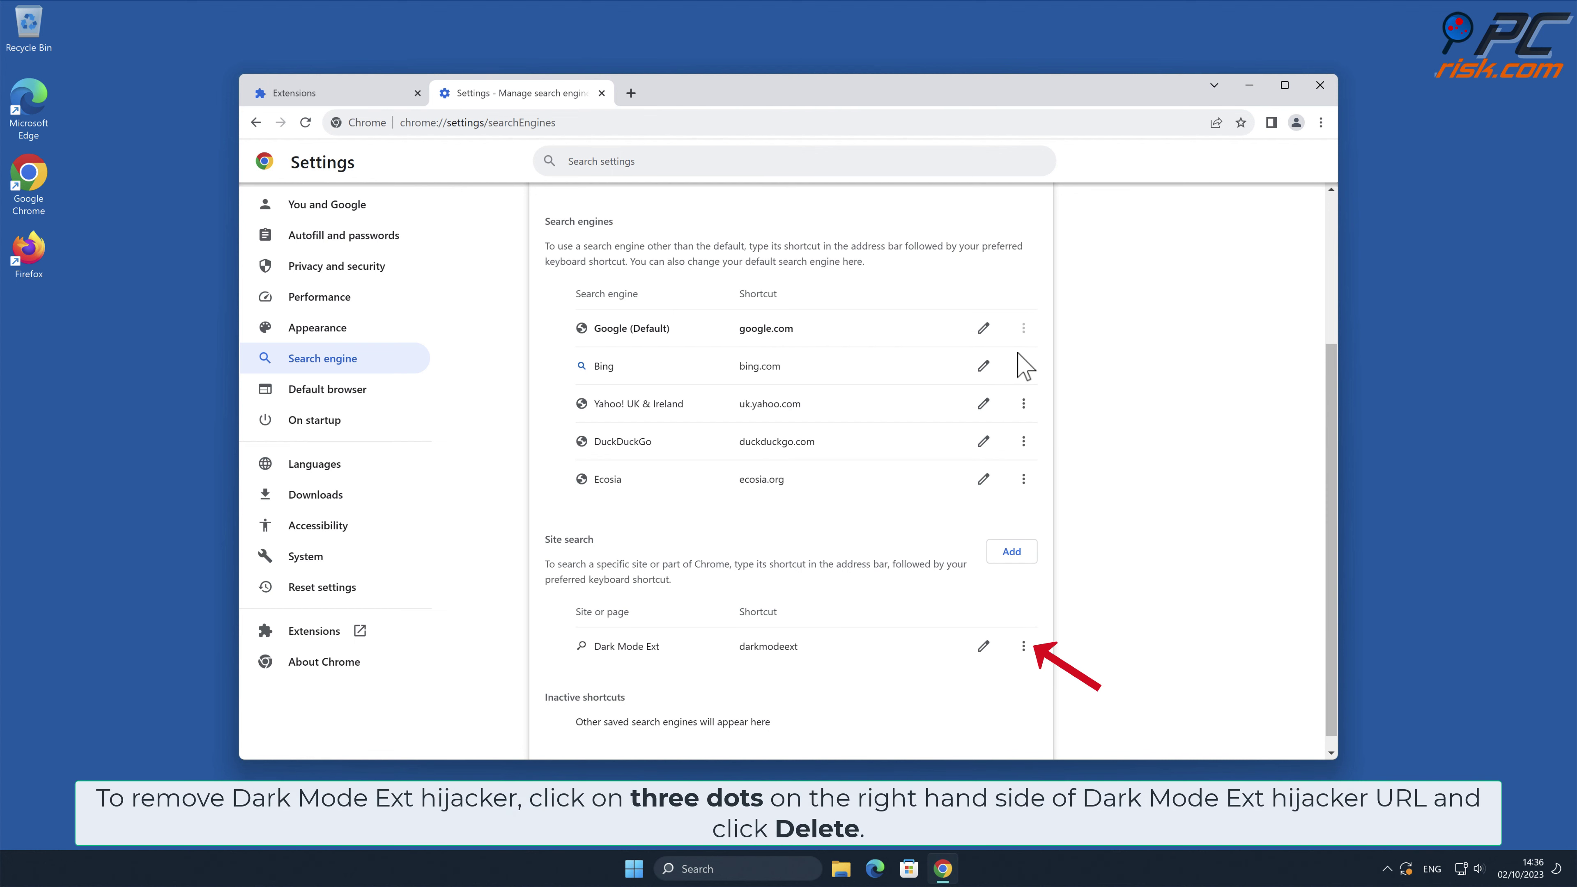
click(1023, 647)
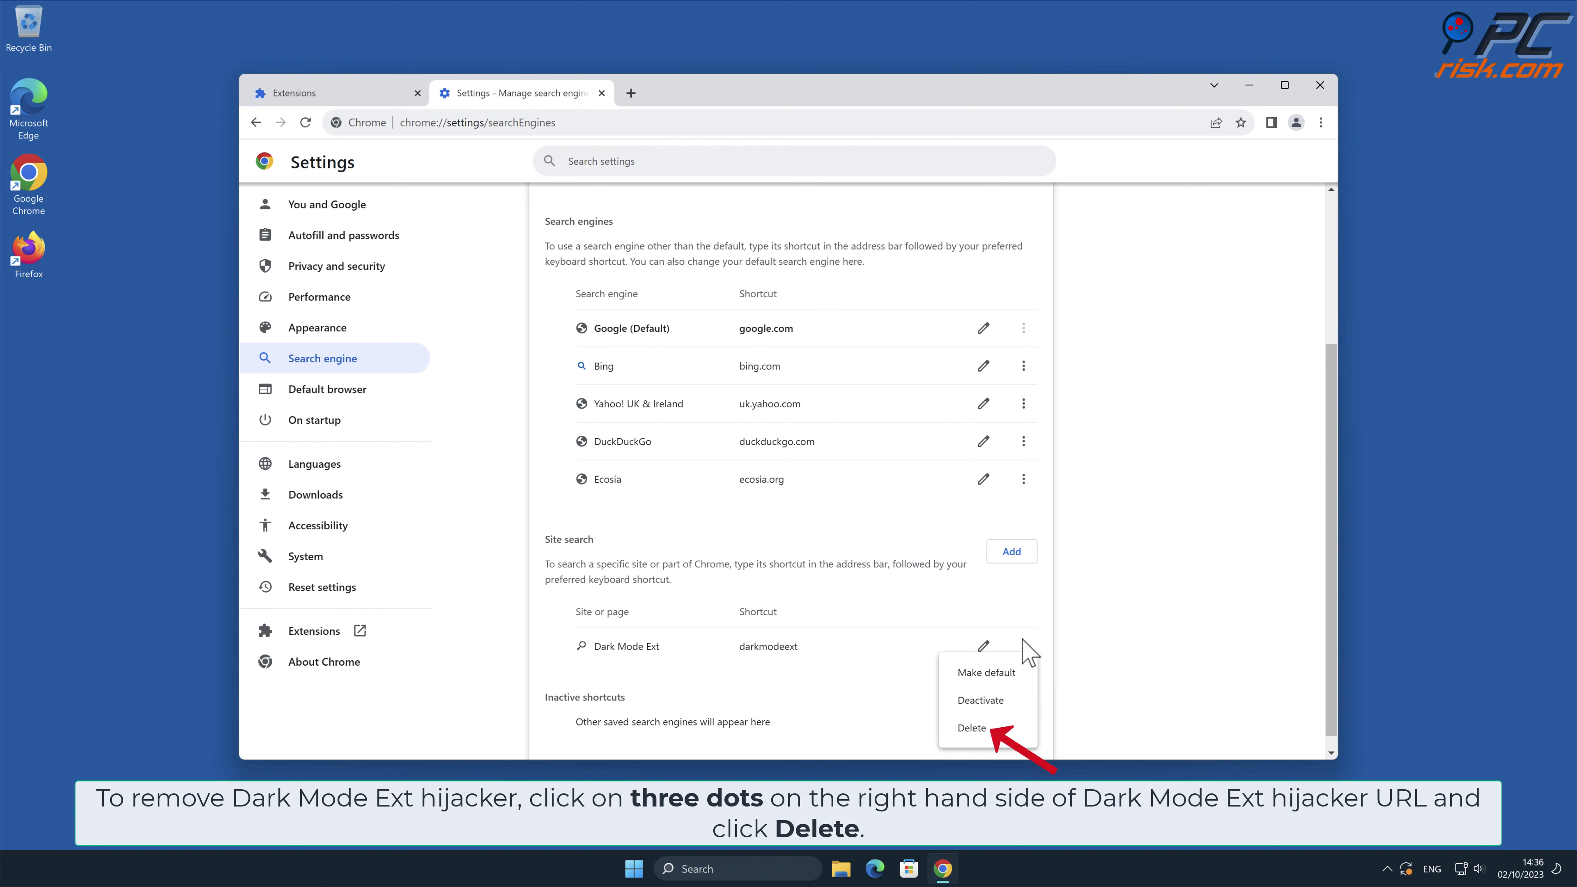
click(989, 735)
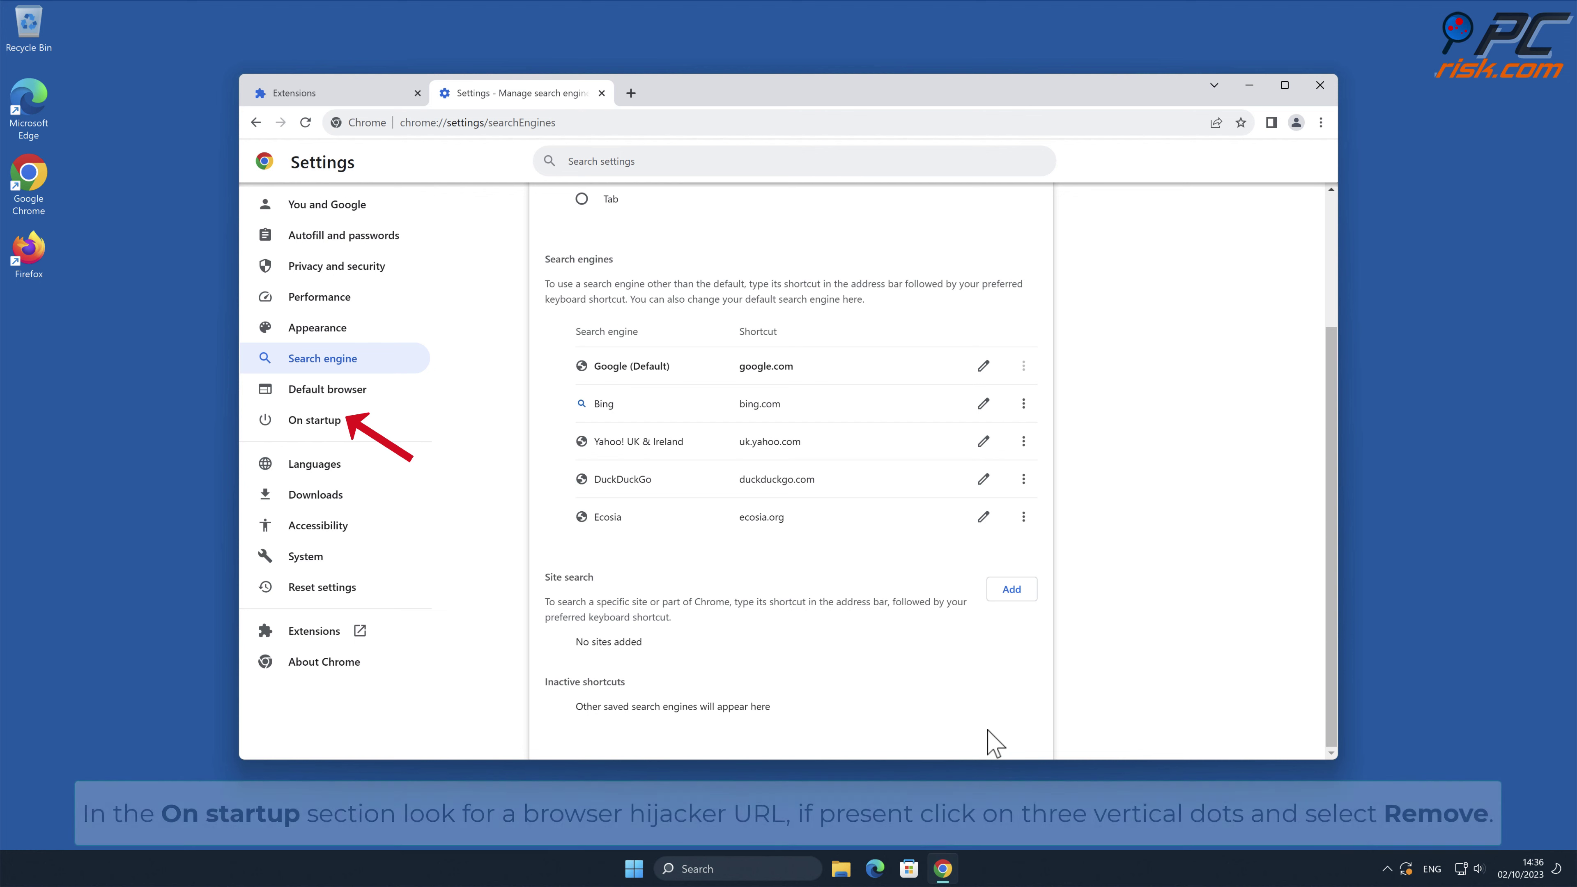
- Remove find.isearchwithus.com from Chrome's On startup pages, then close Chrome
click(349, 430)
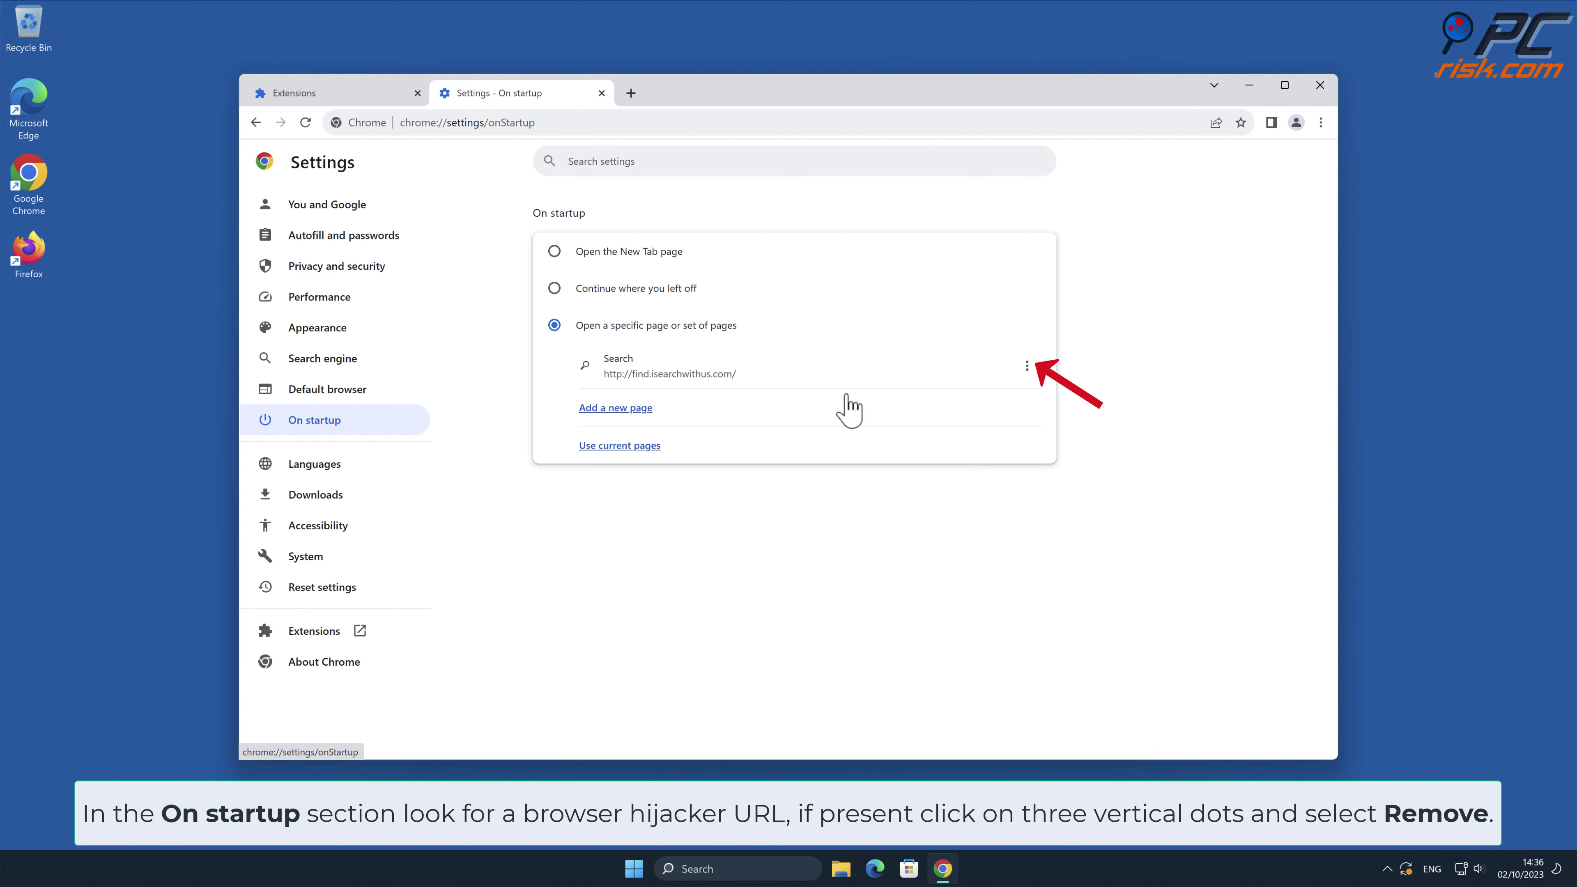
click(1028, 366)
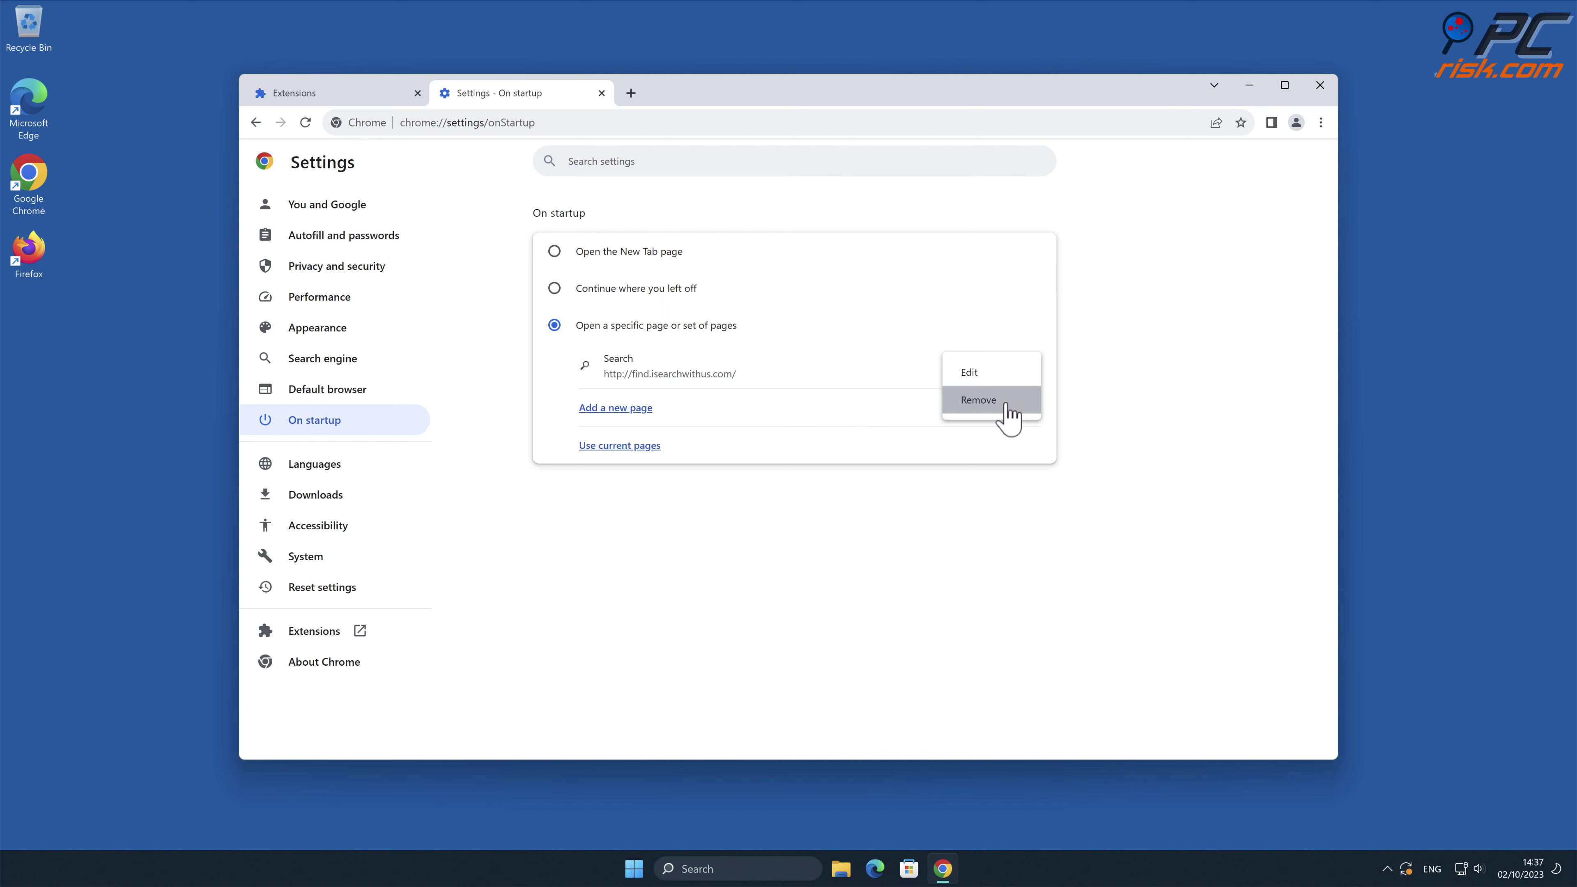
click(987, 400)
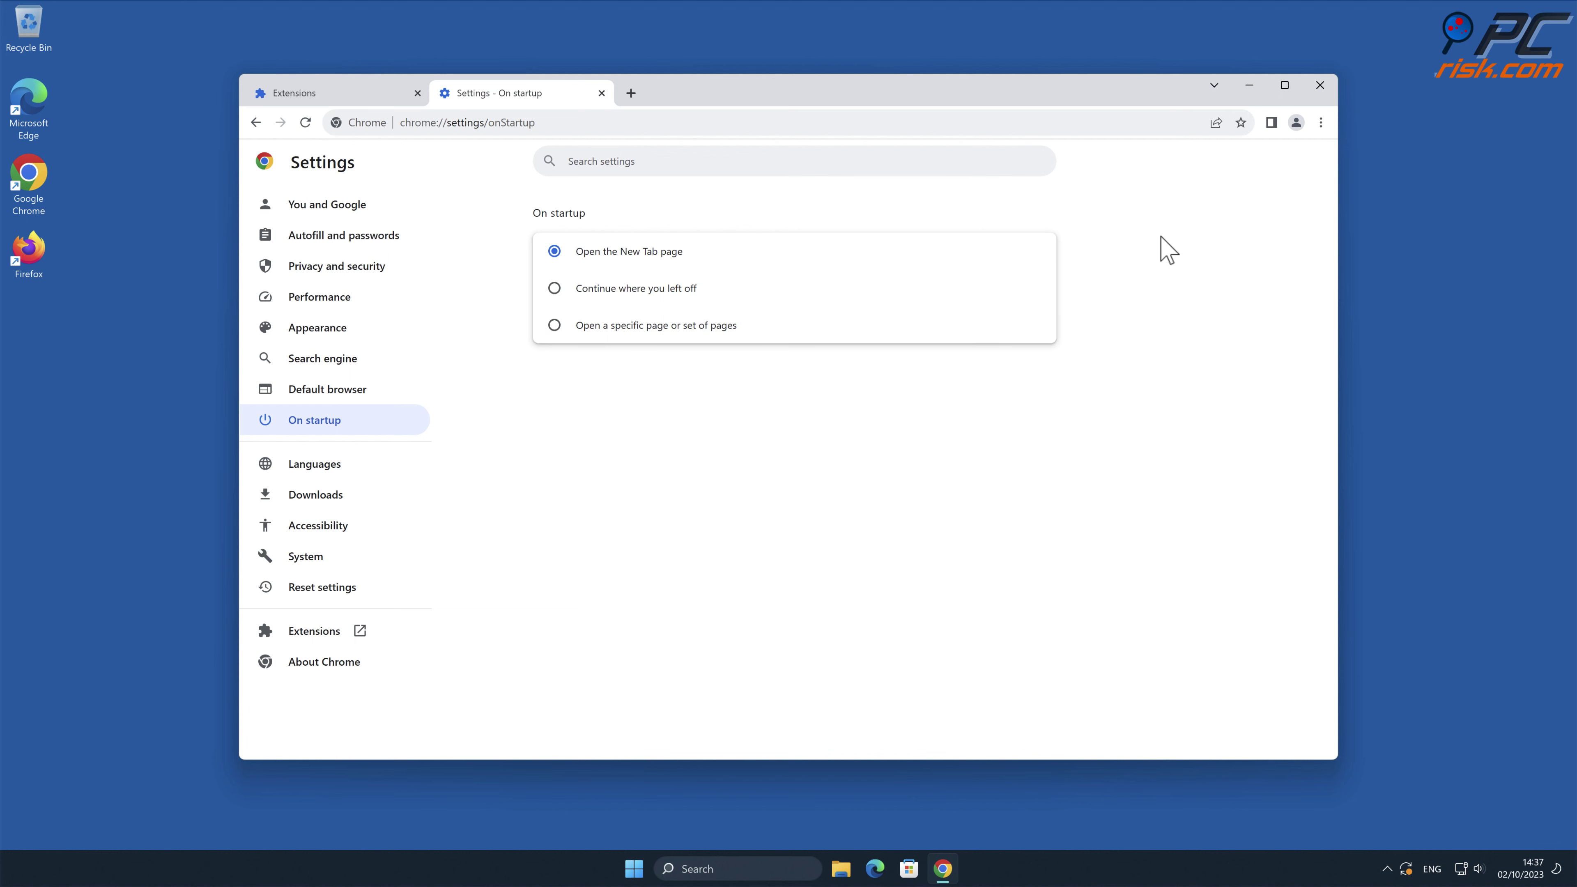
click(1320, 85)
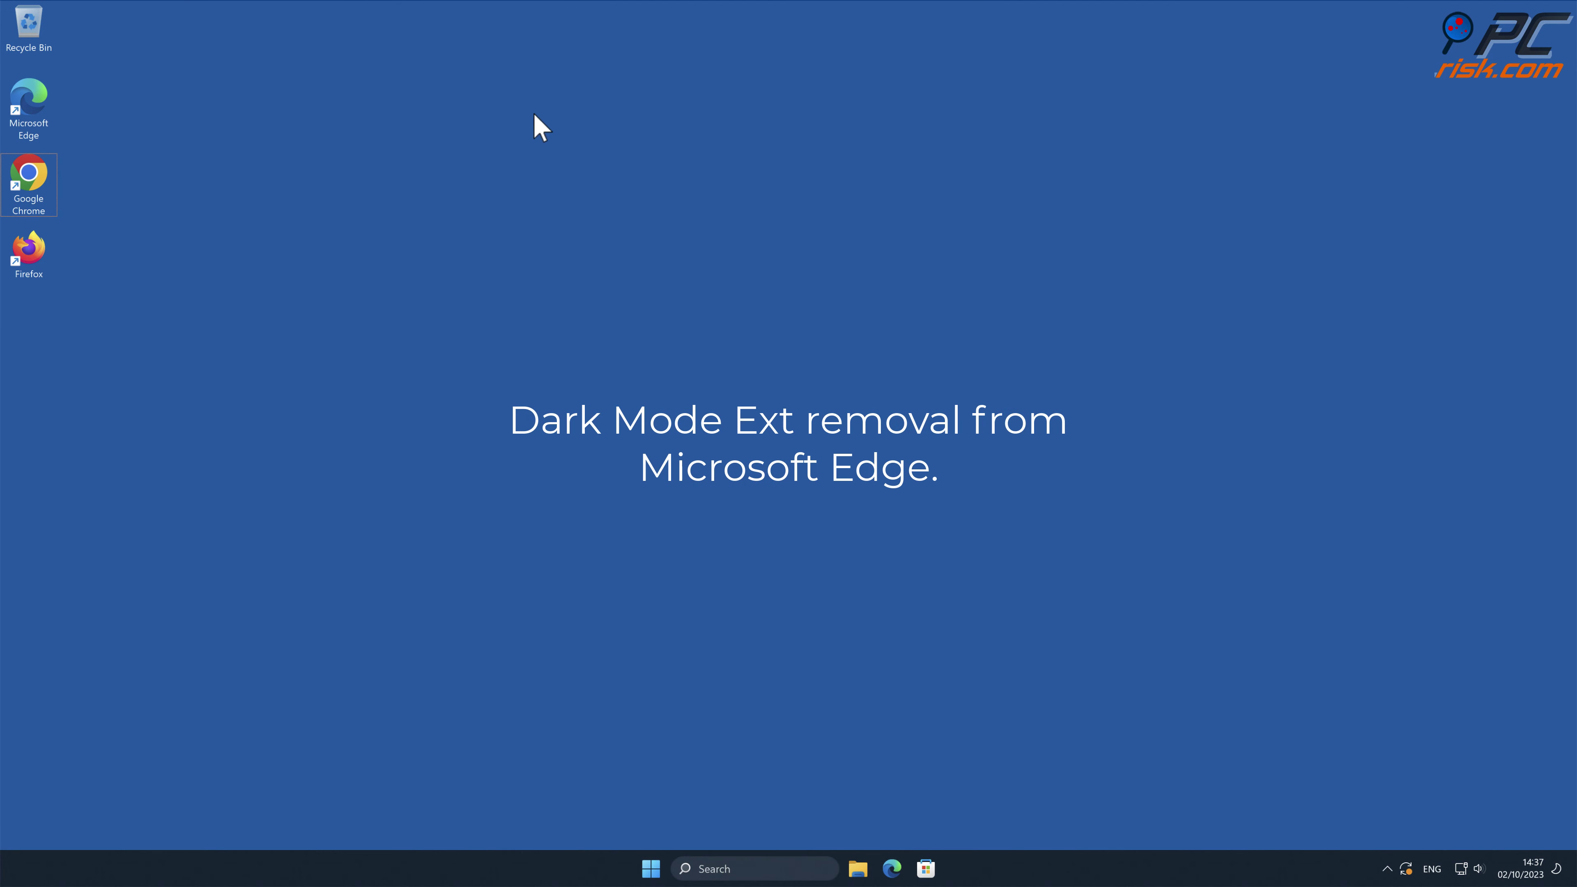
- Launch Edge and remove the Dark Mode Ext extension from the Manage extensions page
double_click(41, 115)
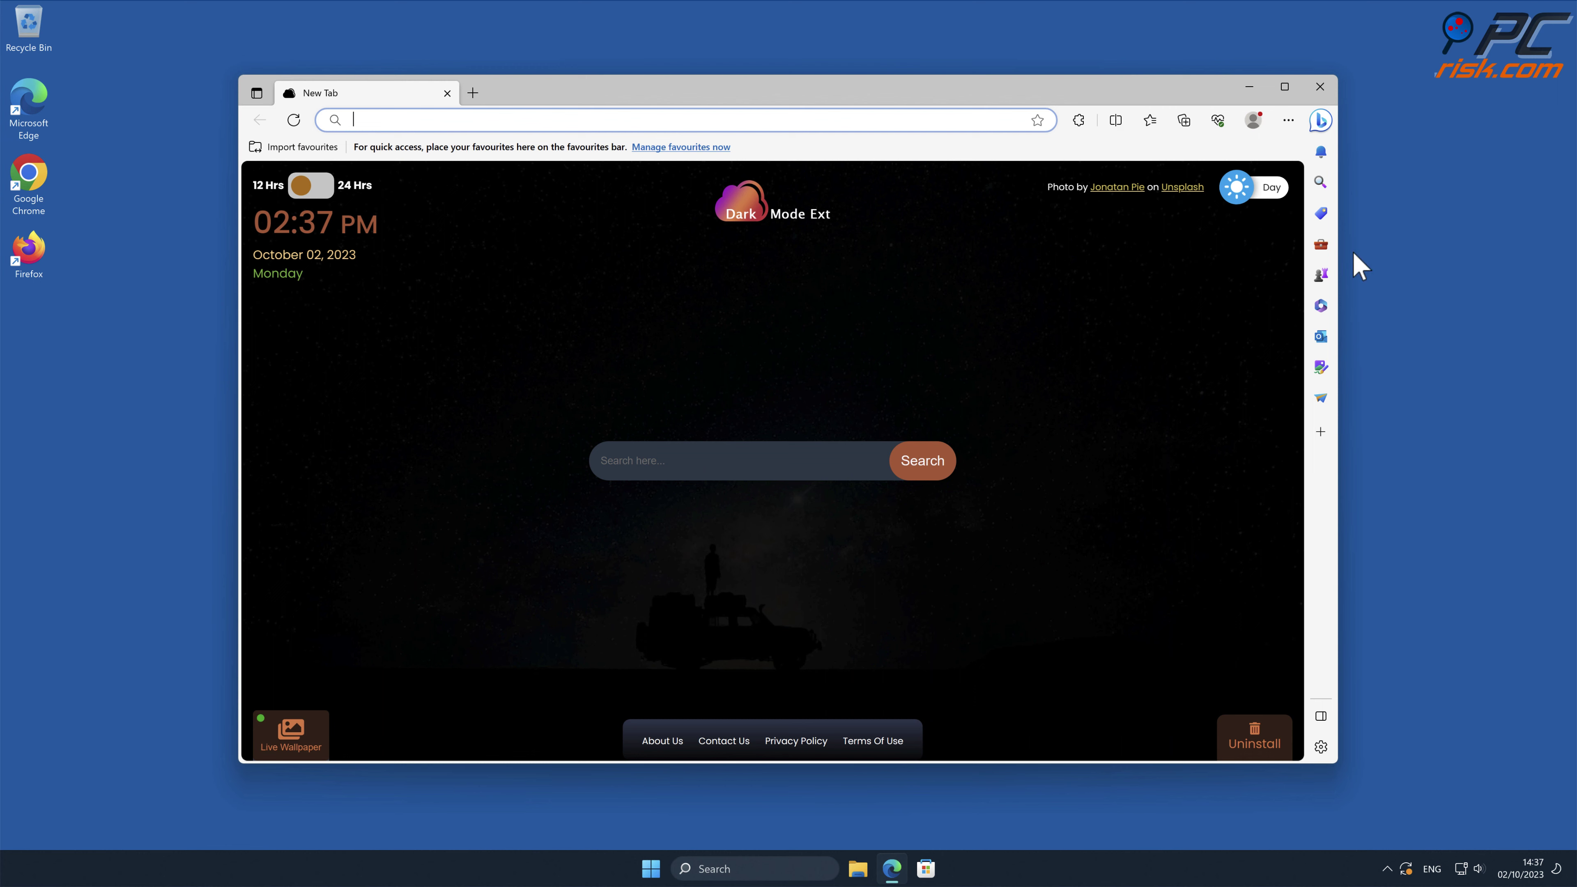
click(1478, 264)
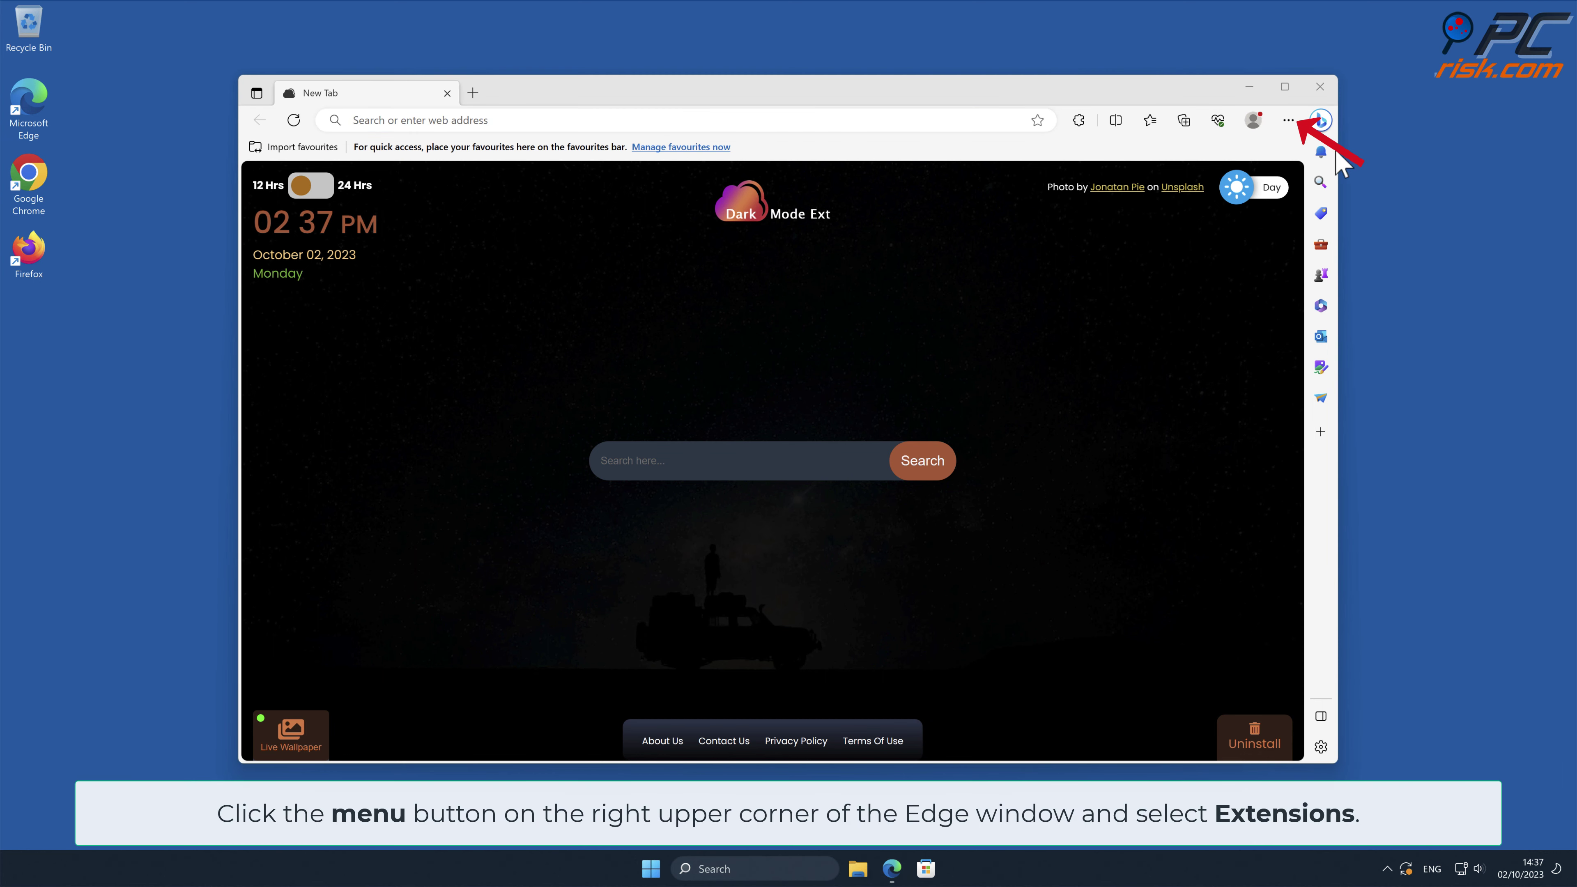
click(1288, 120)
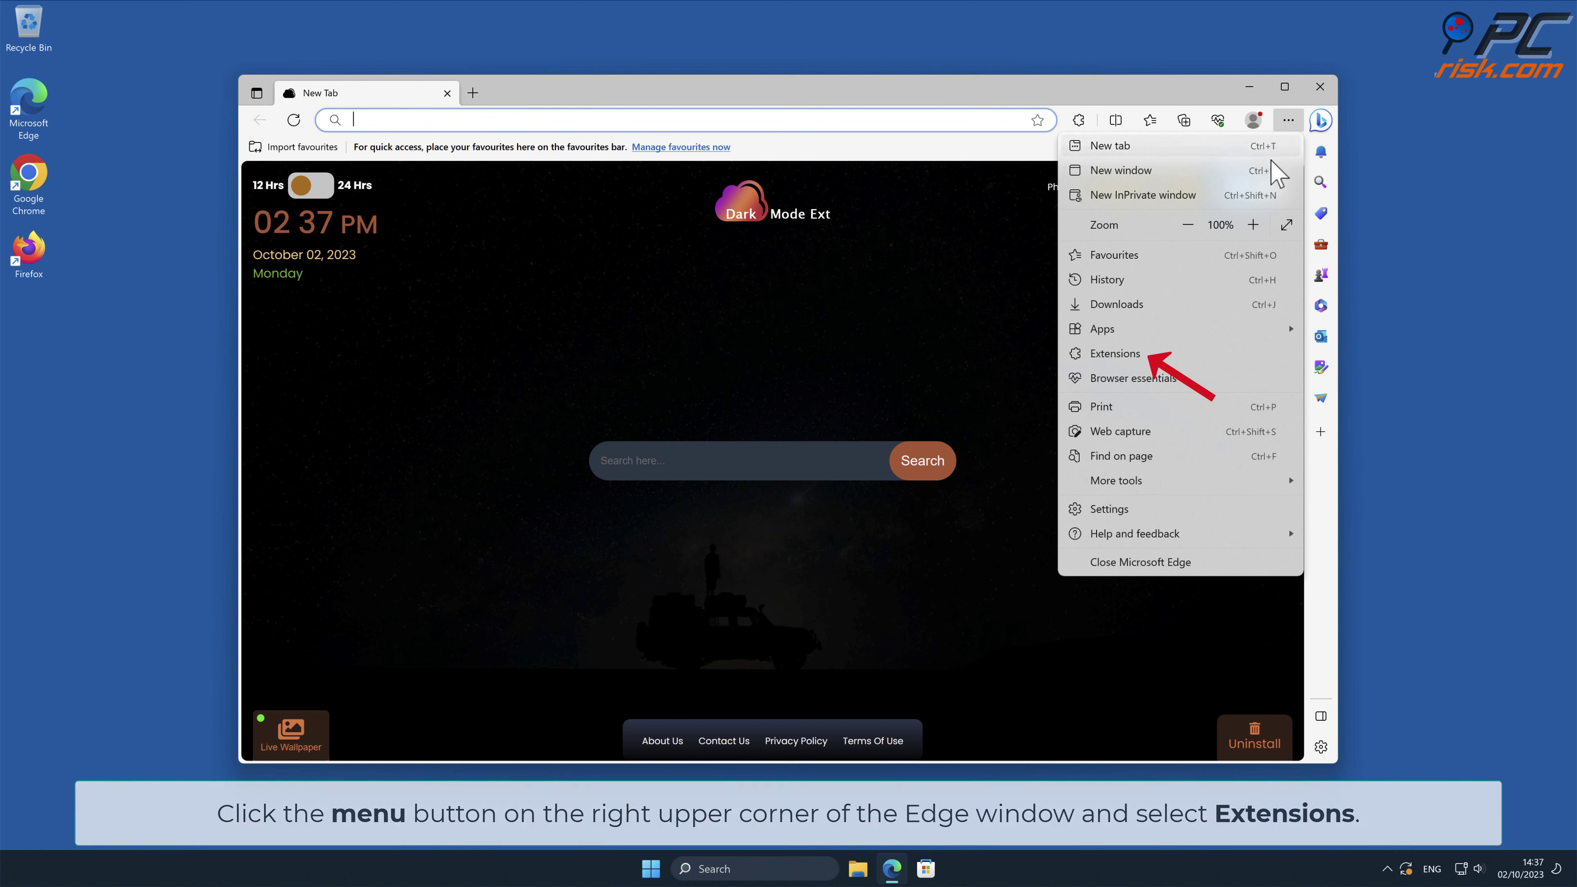
click(1200, 353)
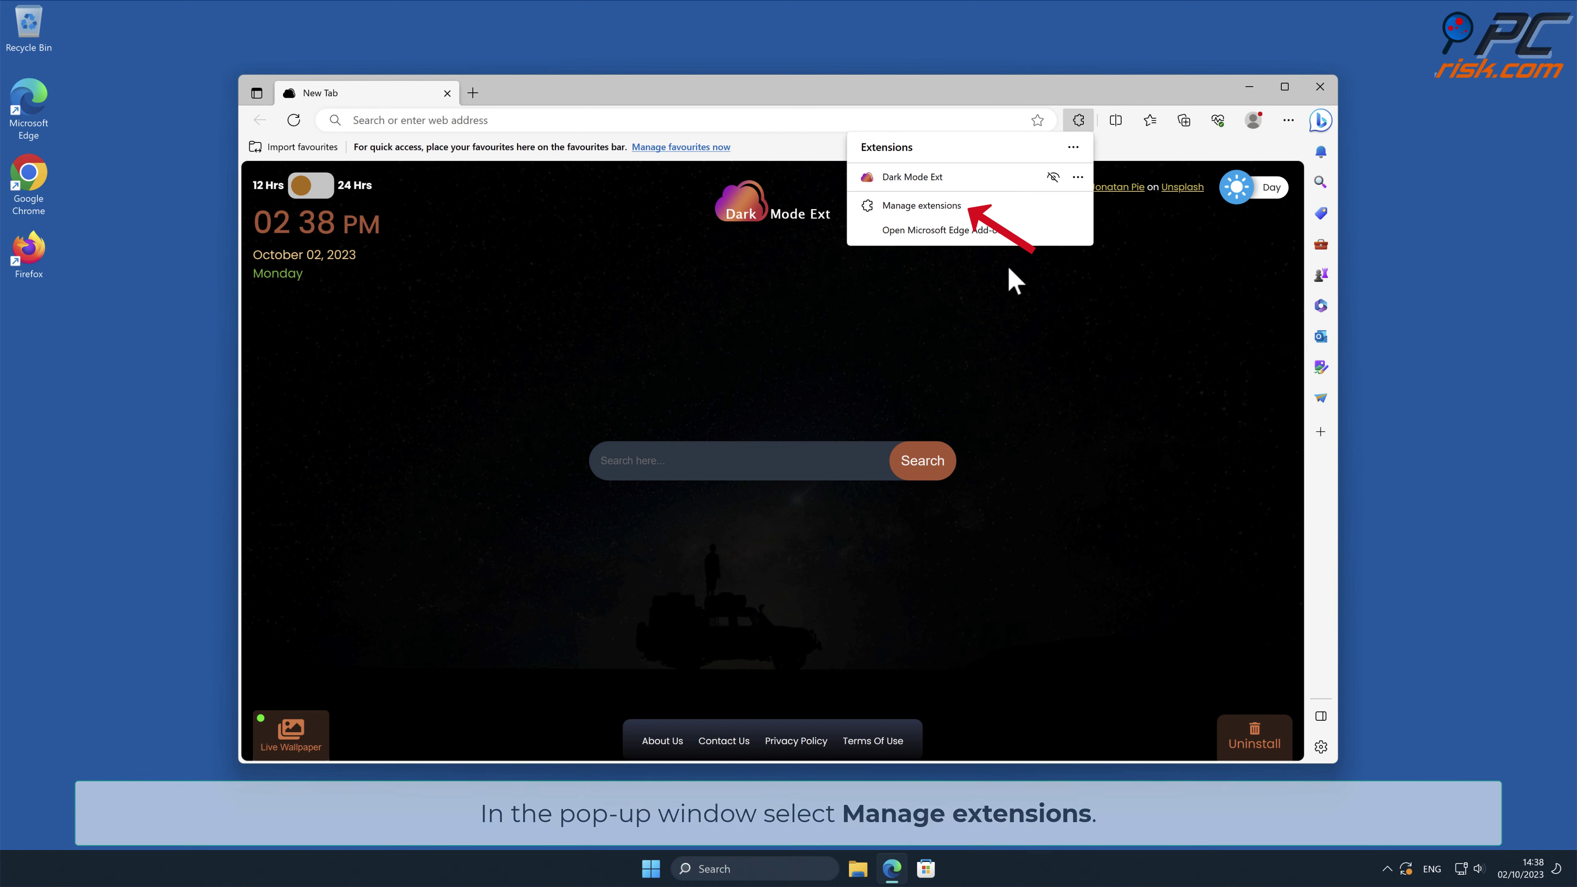
click(959, 208)
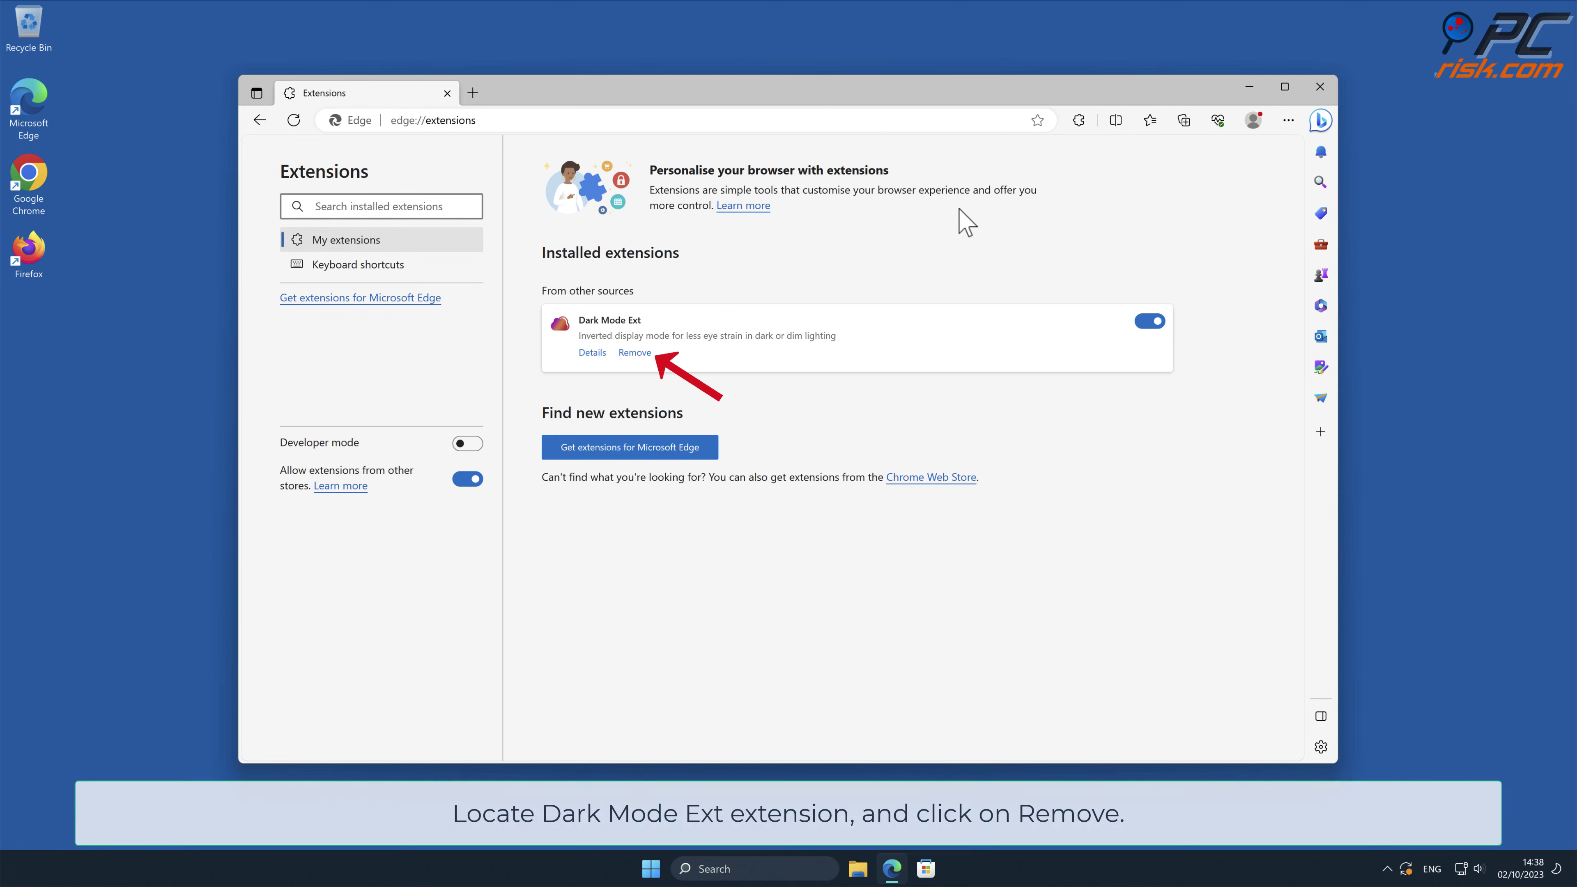
click(634, 353)
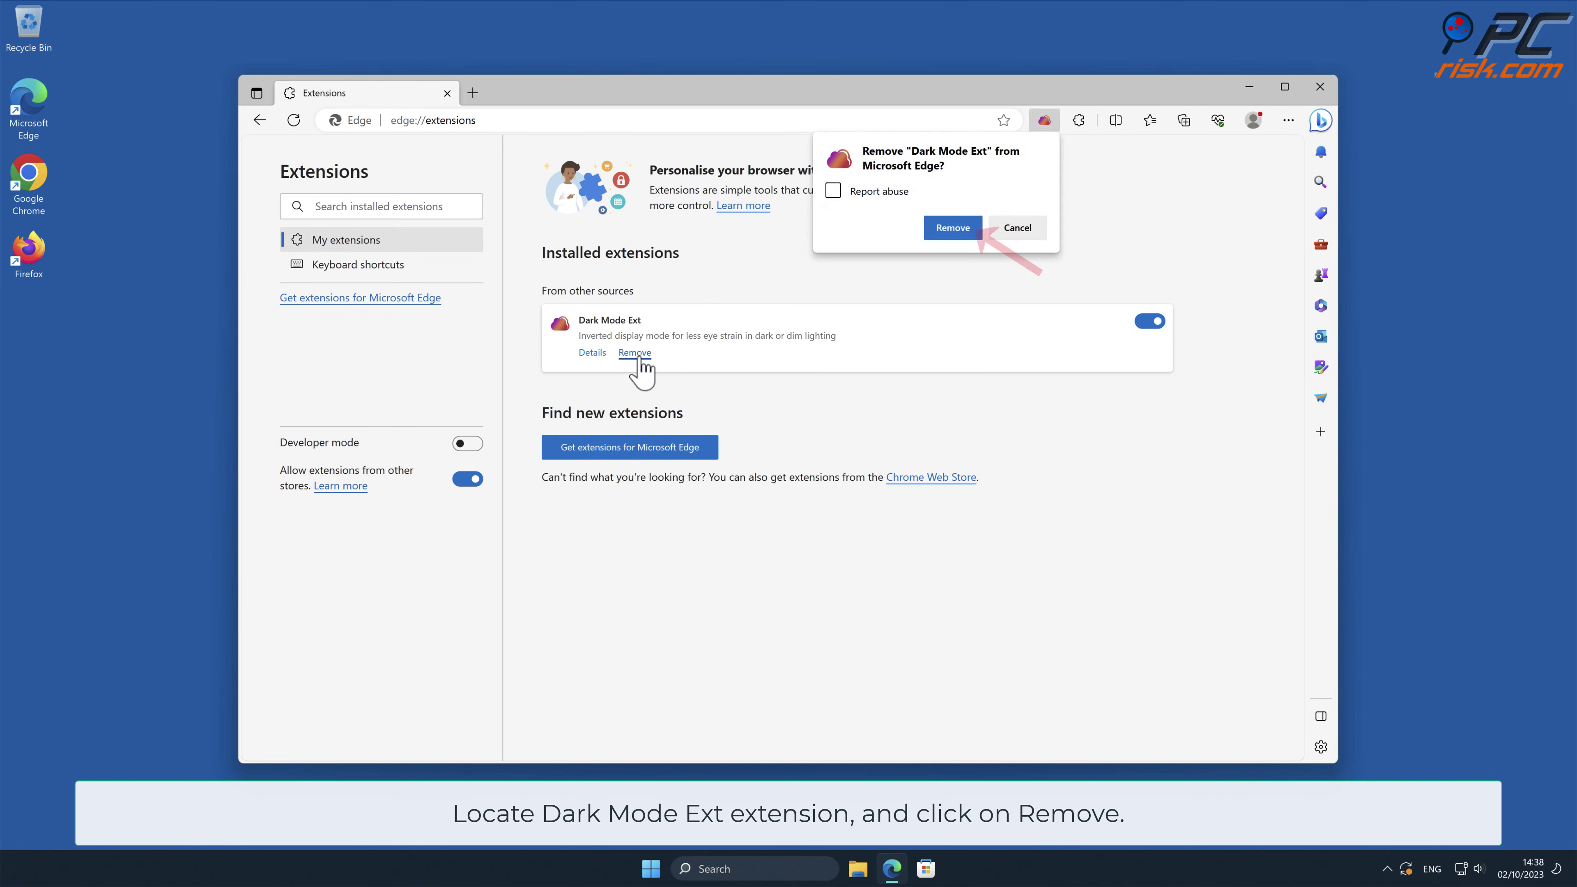
click(968, 231)
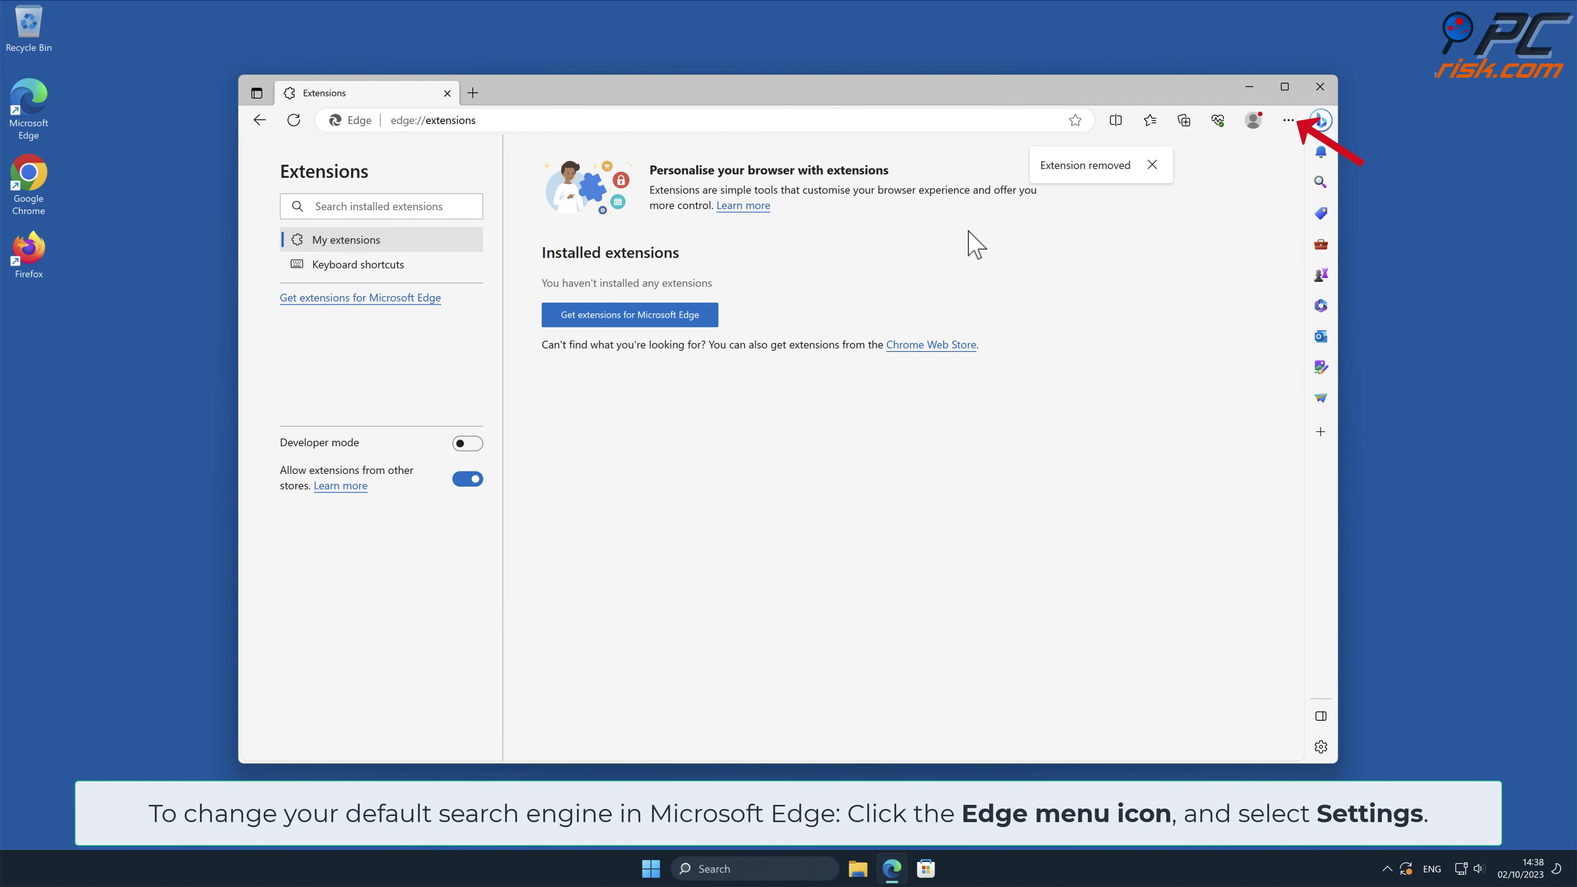
- Go to Edge Settings > Privacy, search, and services > Address bar and search
click(1288, 120)
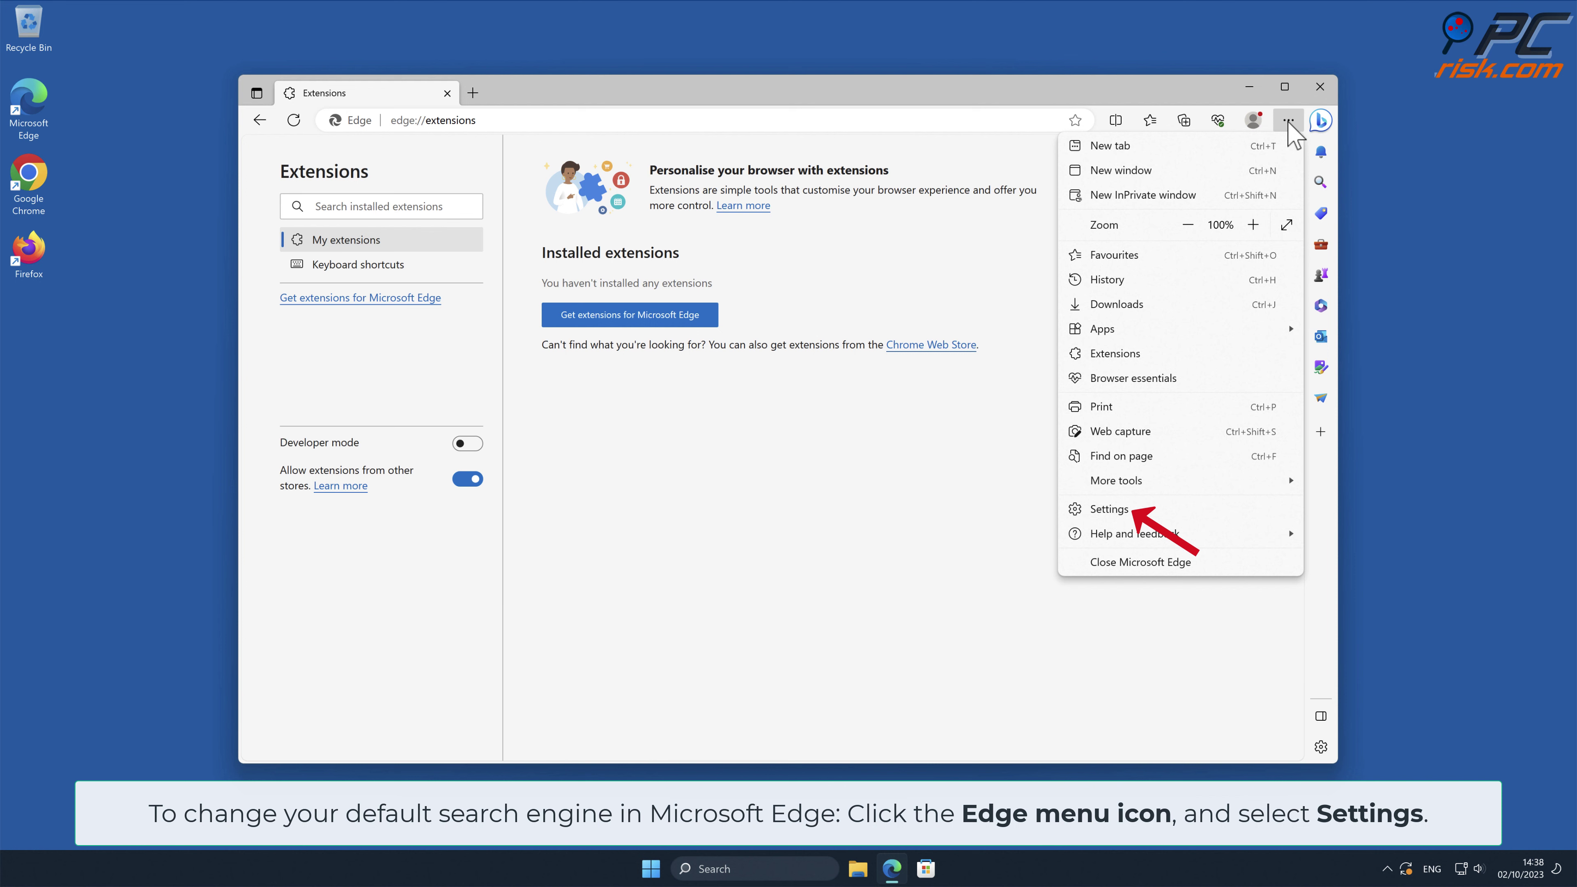
click(1129, 509)
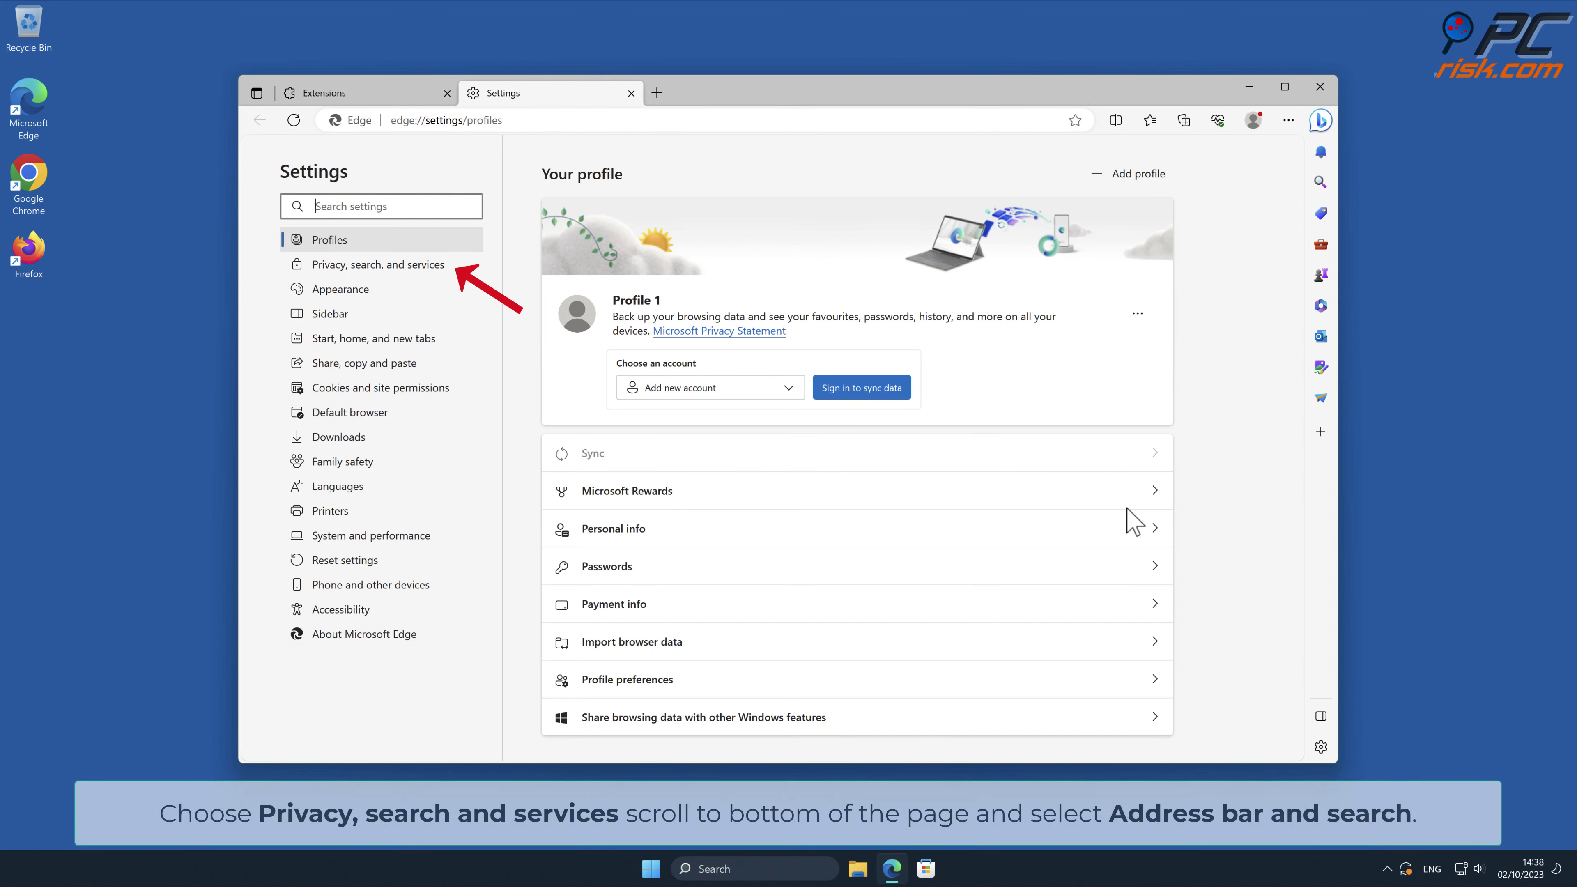
click(443, 266)
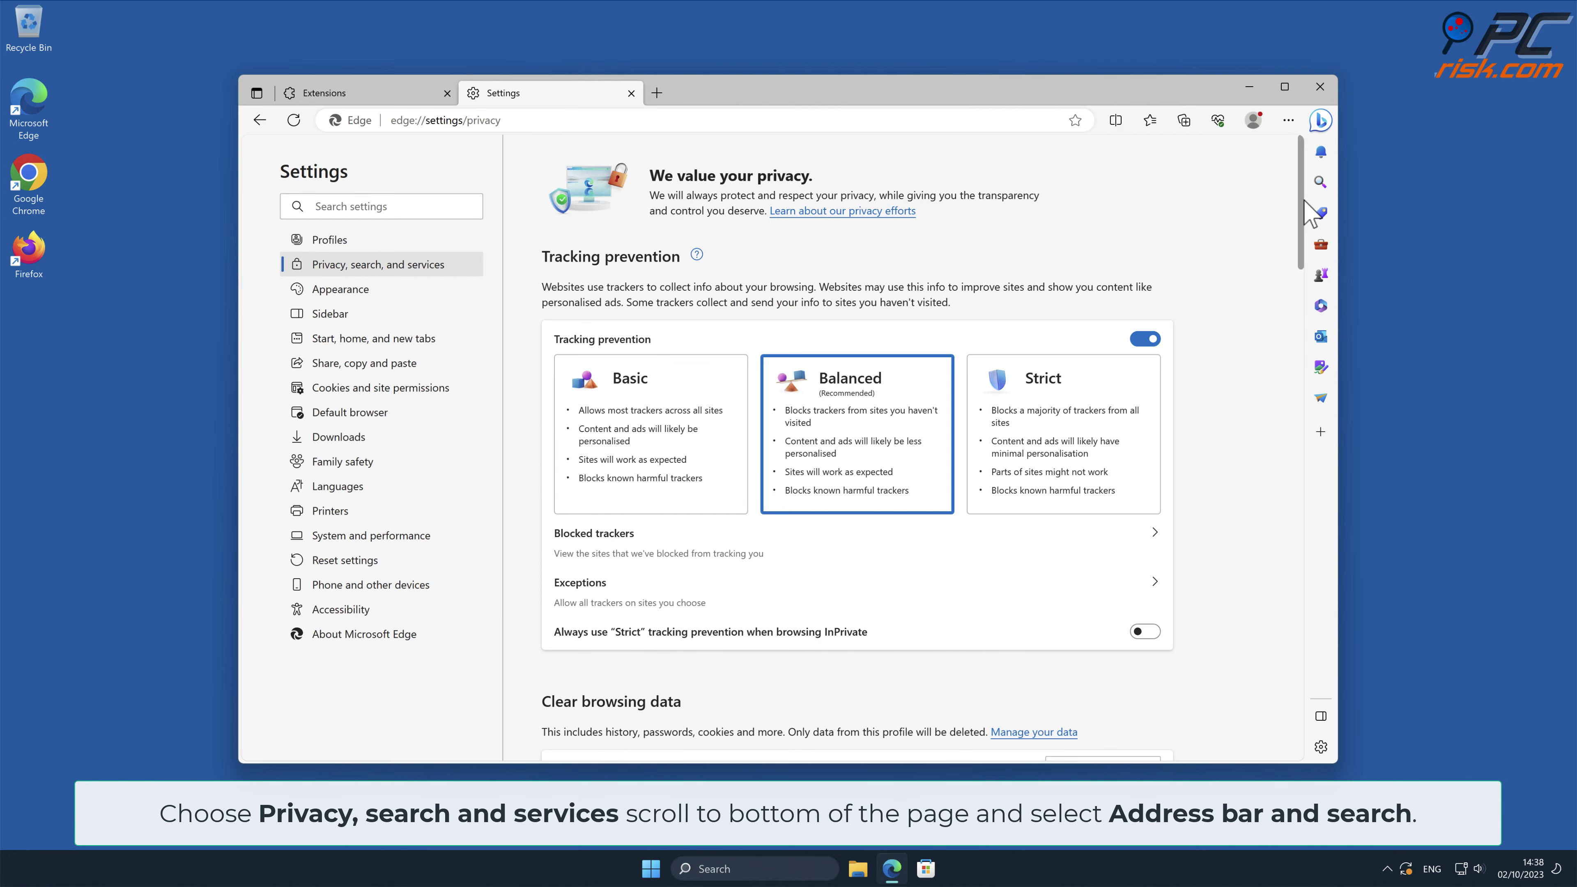
scroll(1290, 472, down, 10)
scroll(1291, 497, down, 10)
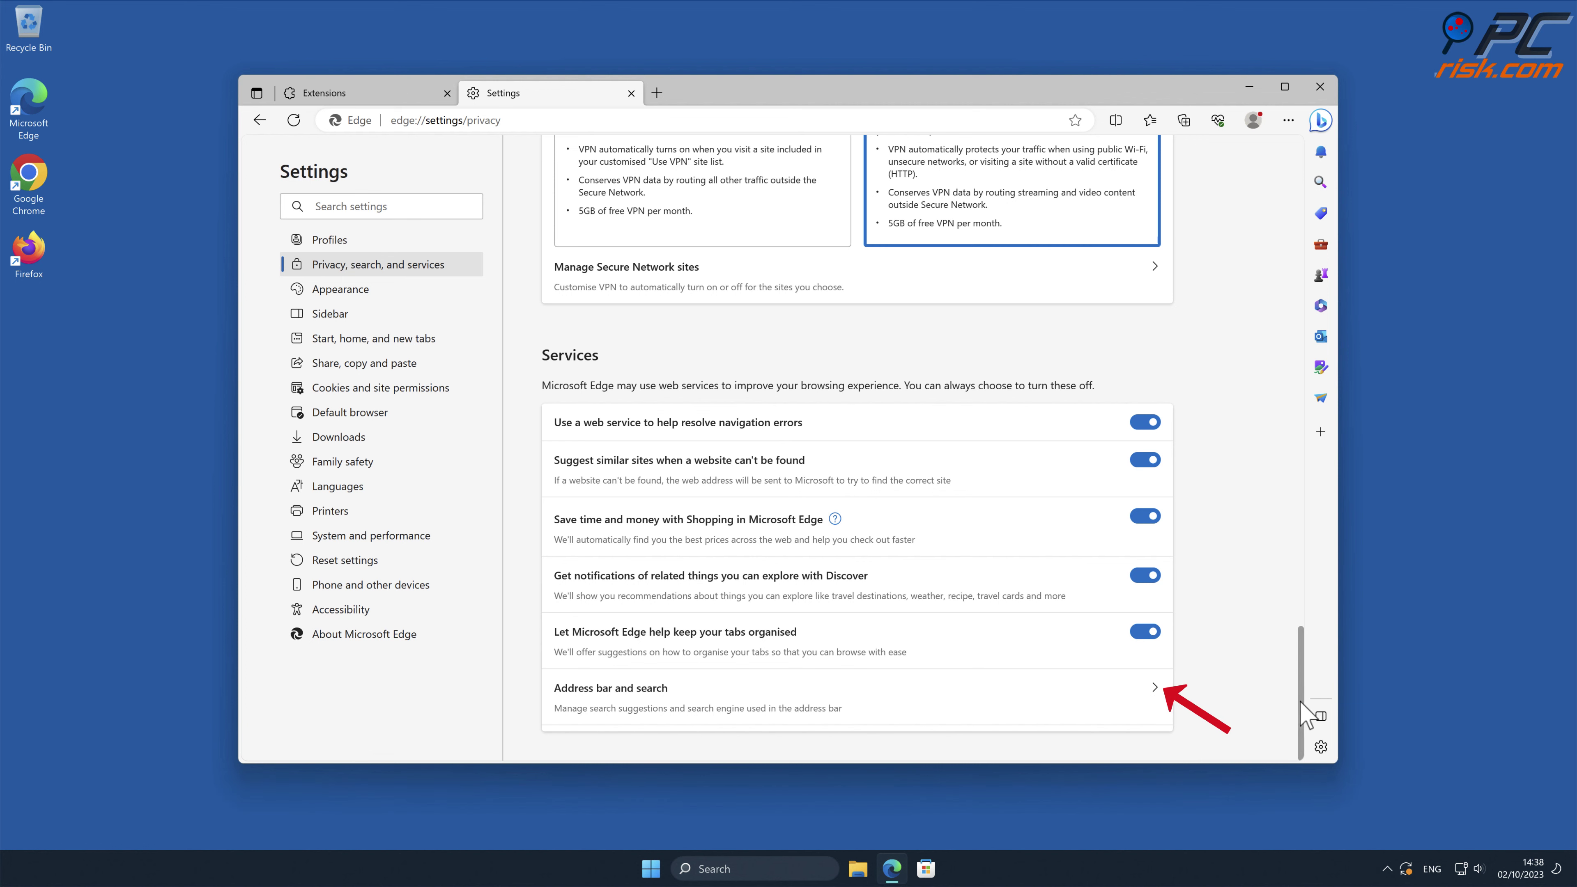
click(1158, 690)
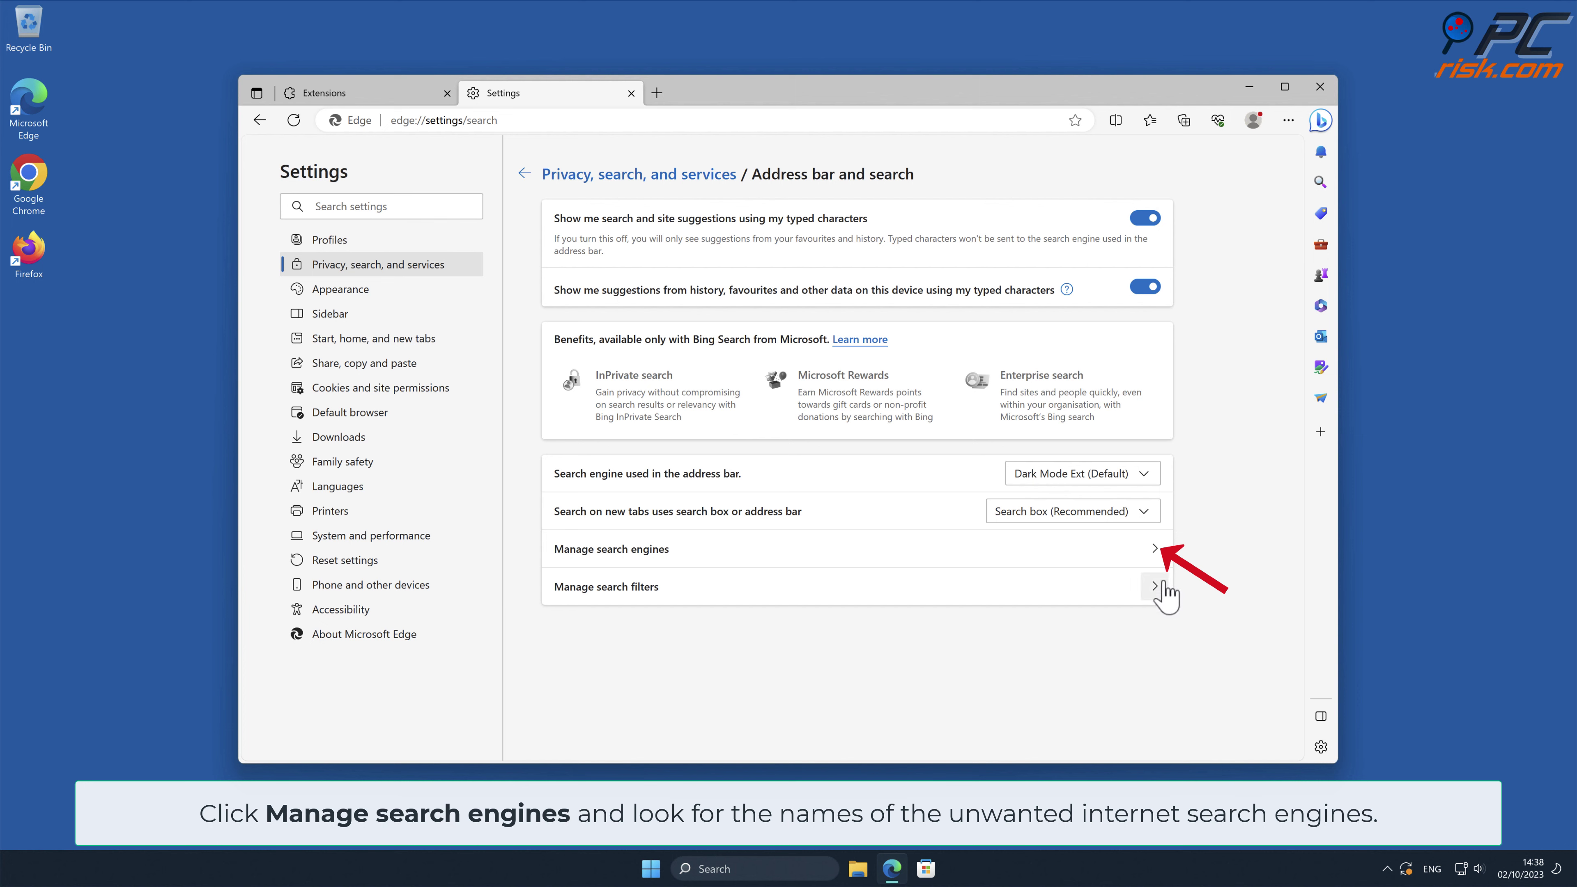
- In Manage search engines, make Bing the default and delete the Dark Mode Ext entry
click(1150, 550)
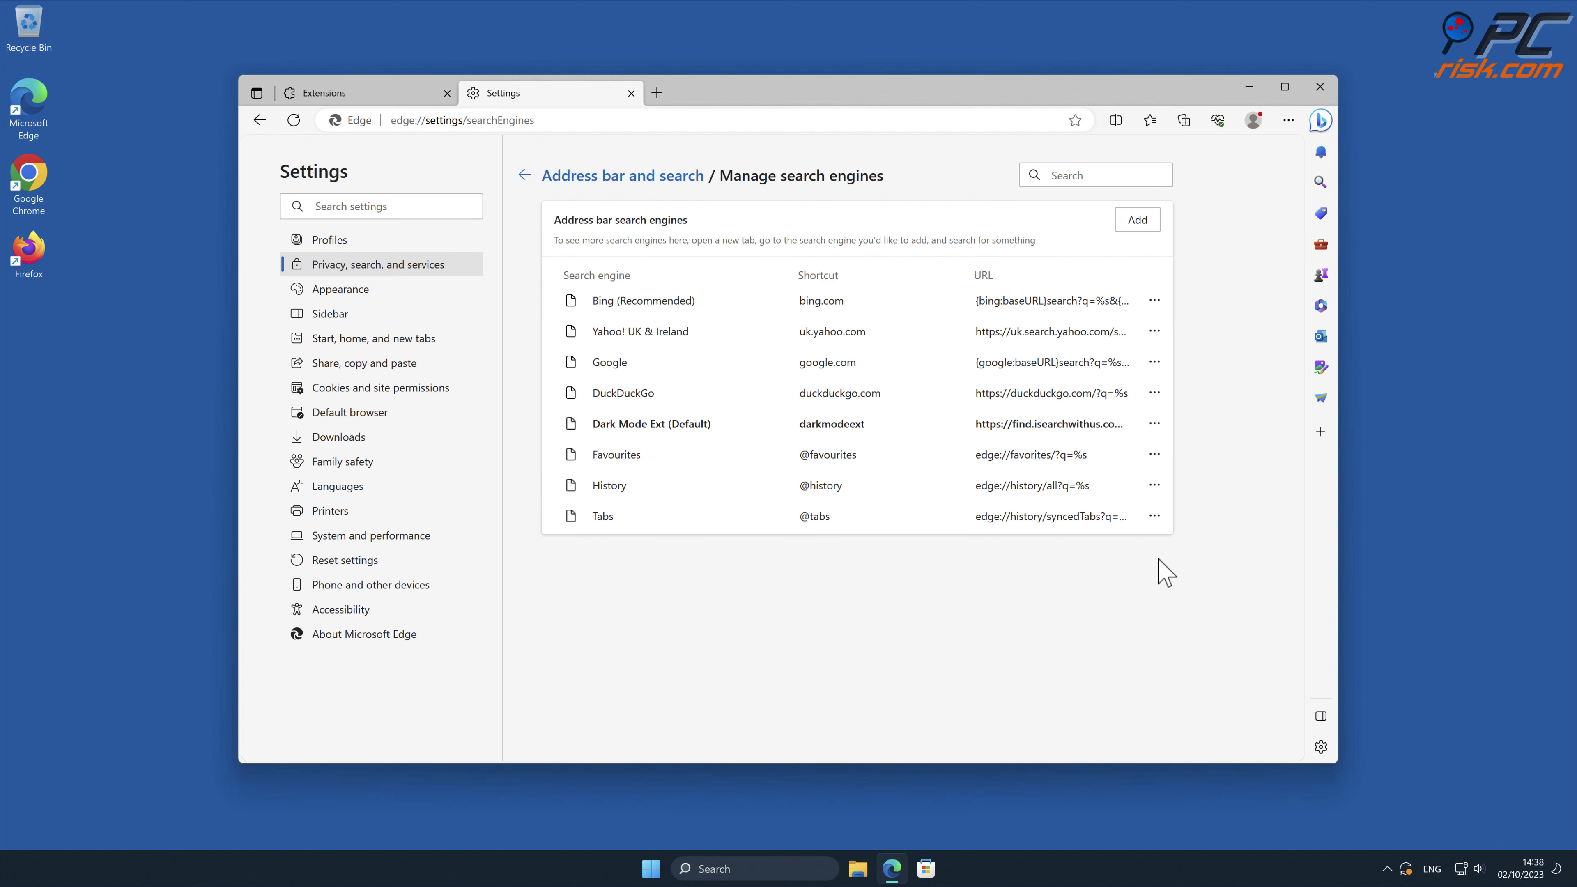
click(1154, 424)
click(1227, 500)
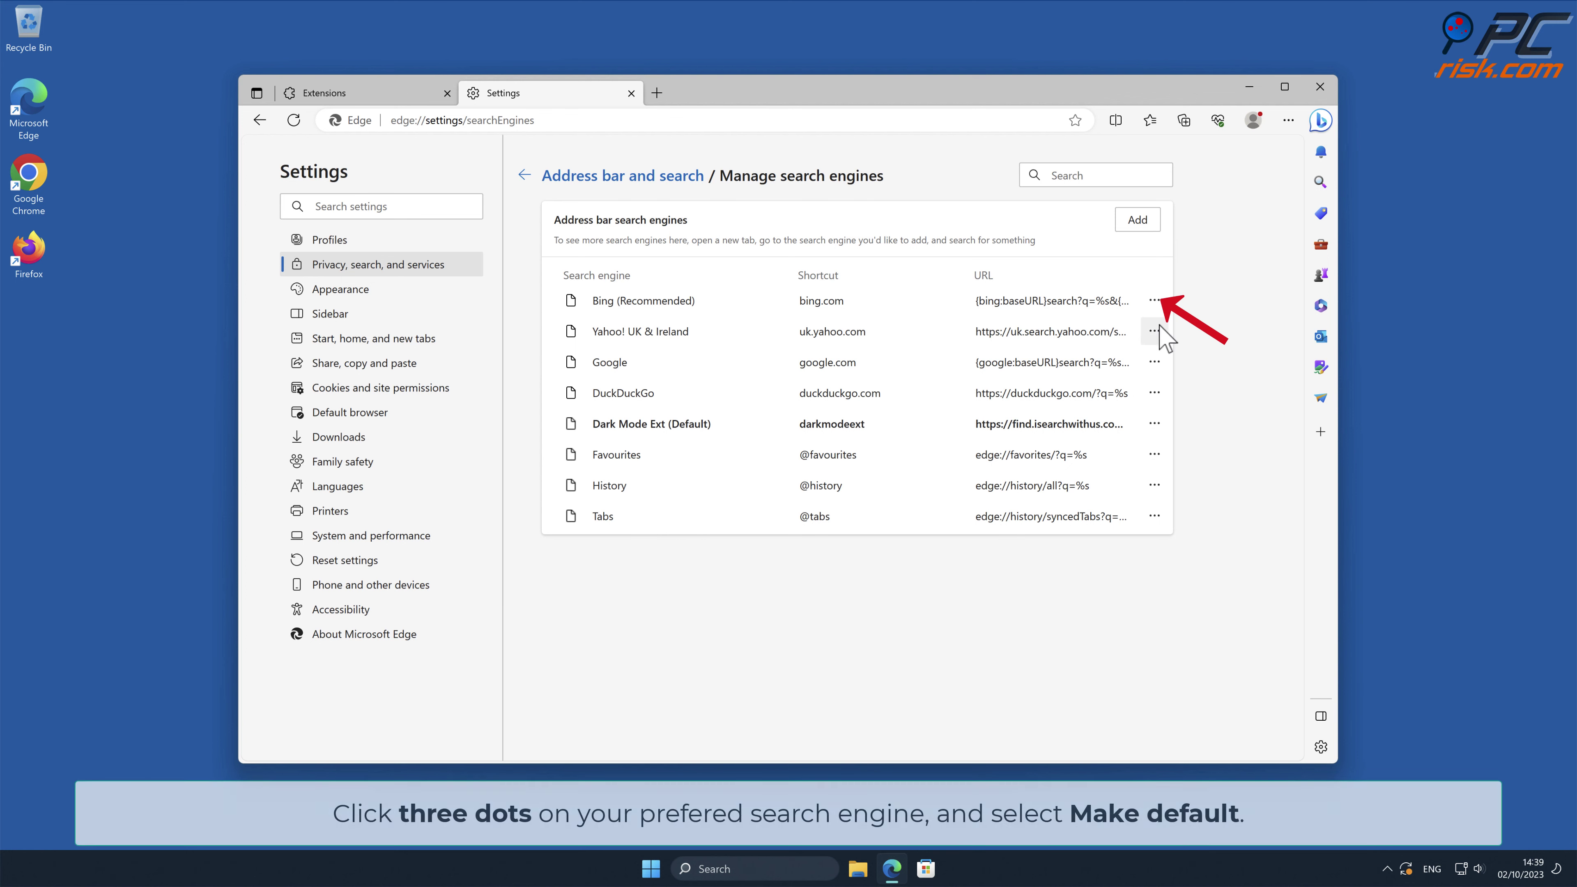
click(1155, 300)
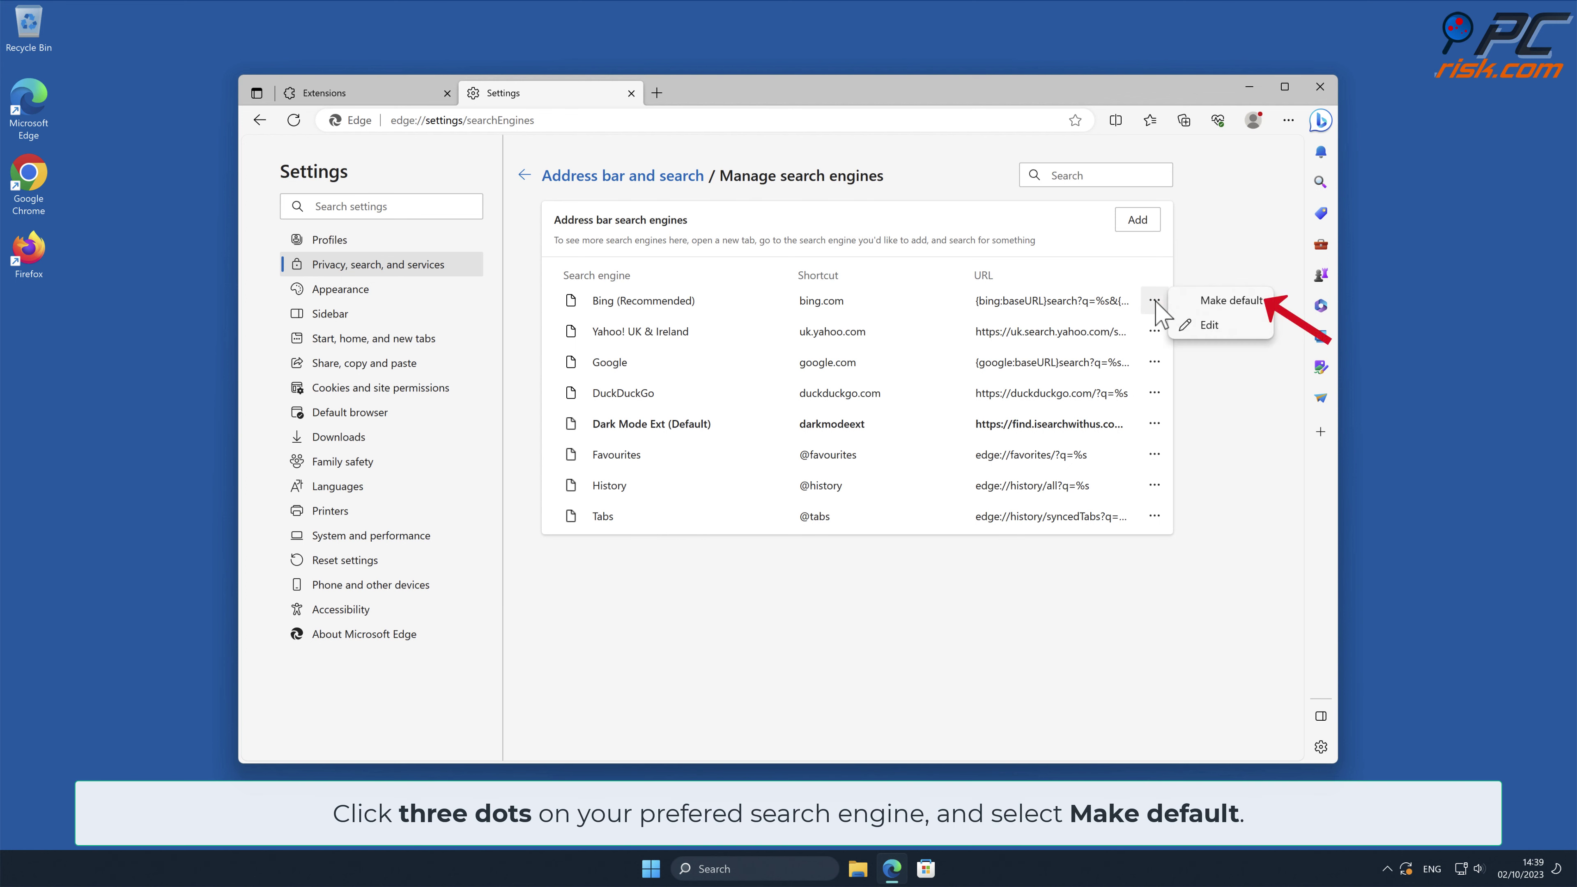
click(1248, 303)
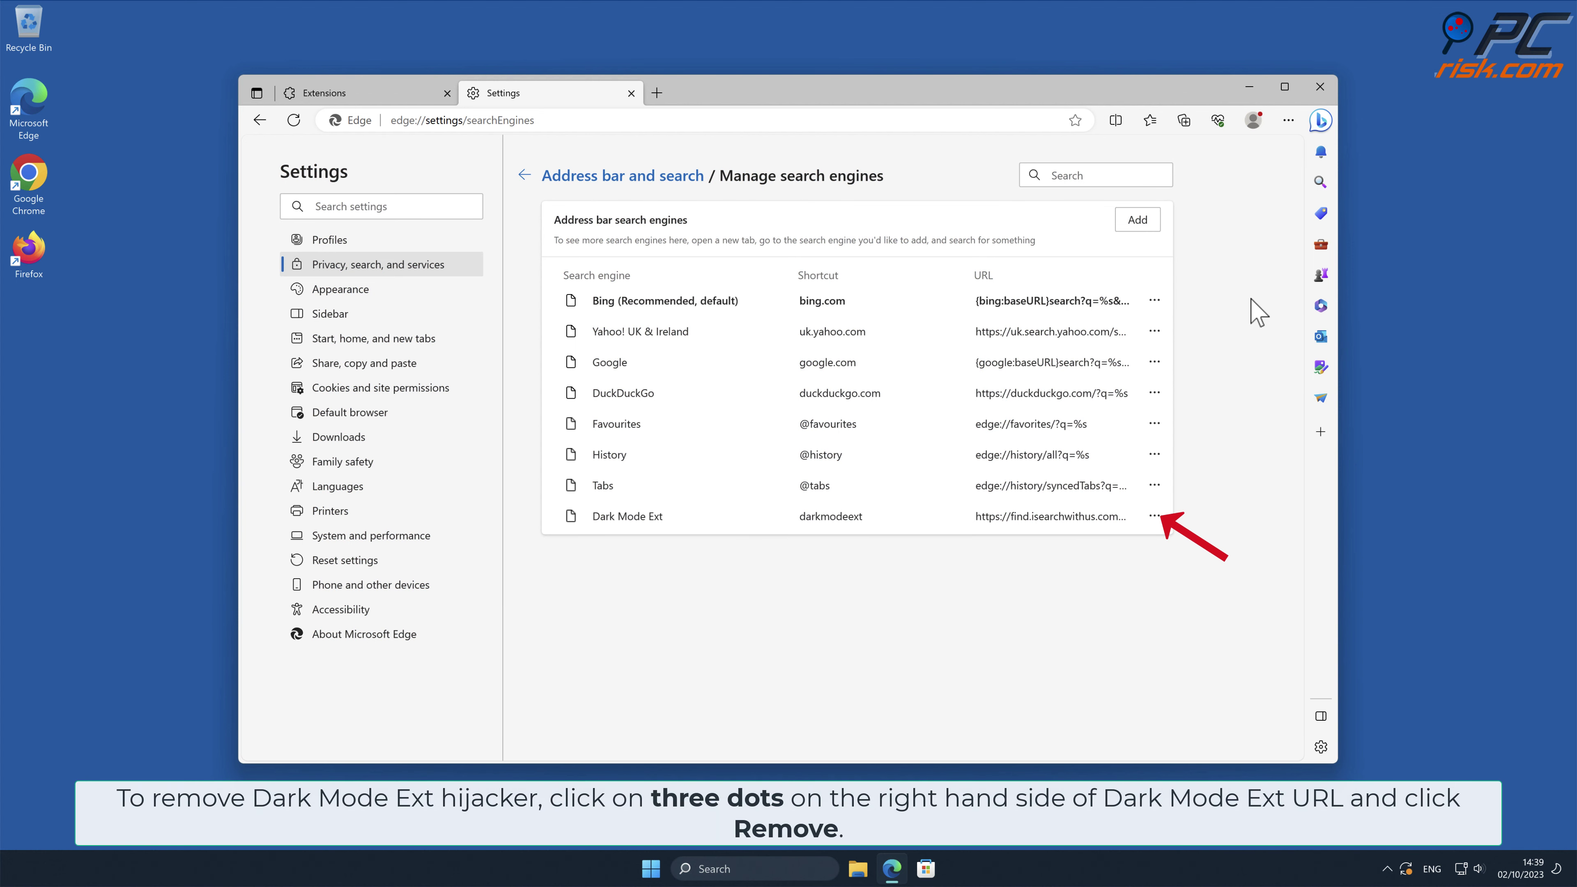
click(1154, 517)
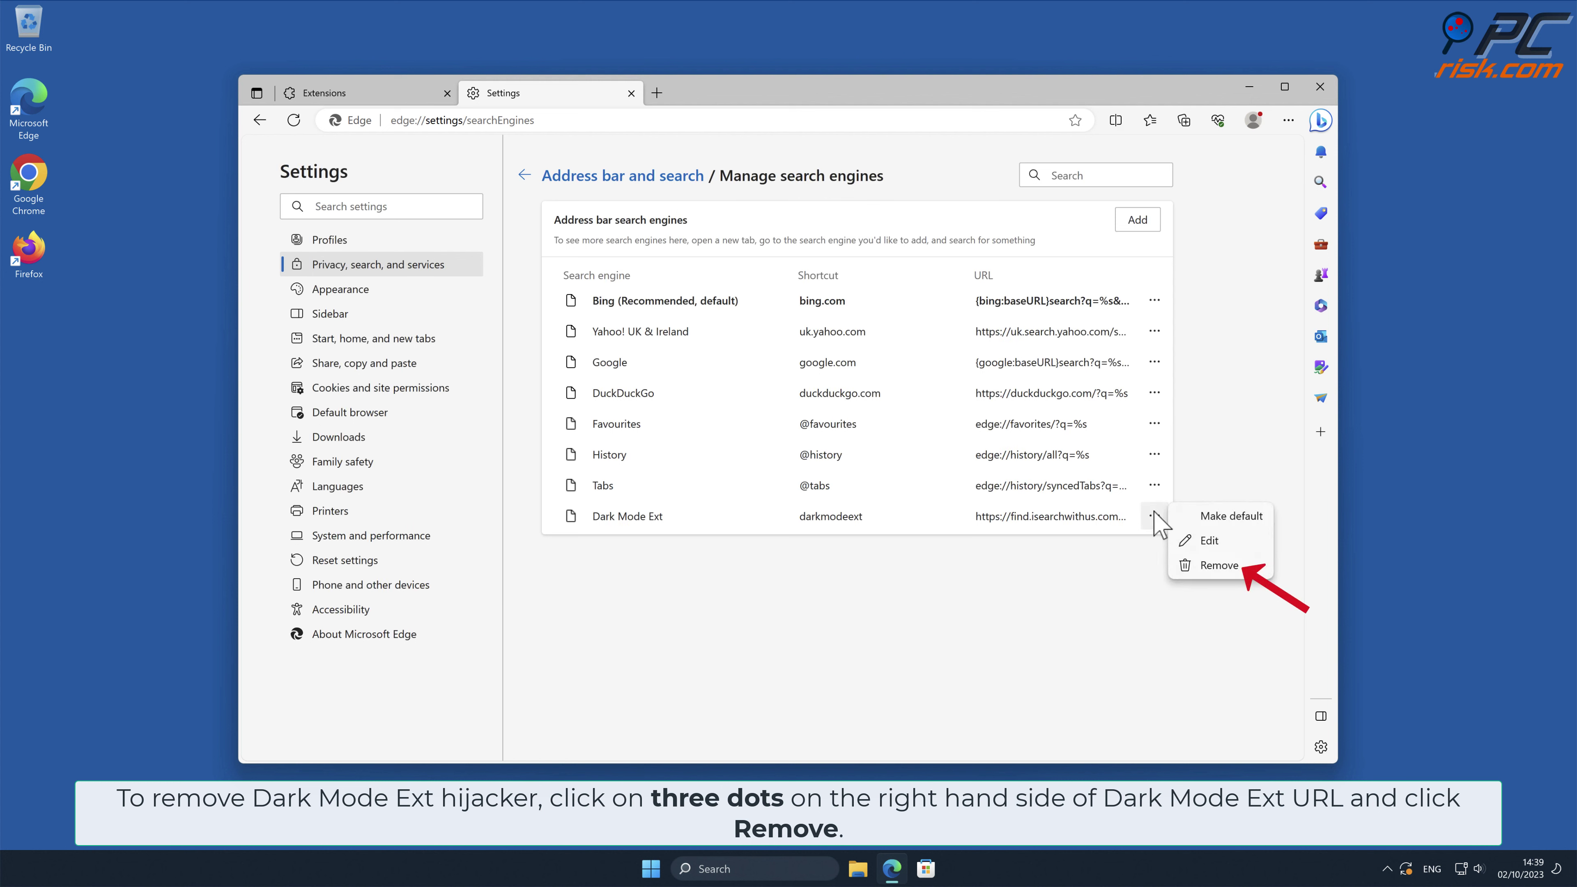
click(1214, 563)
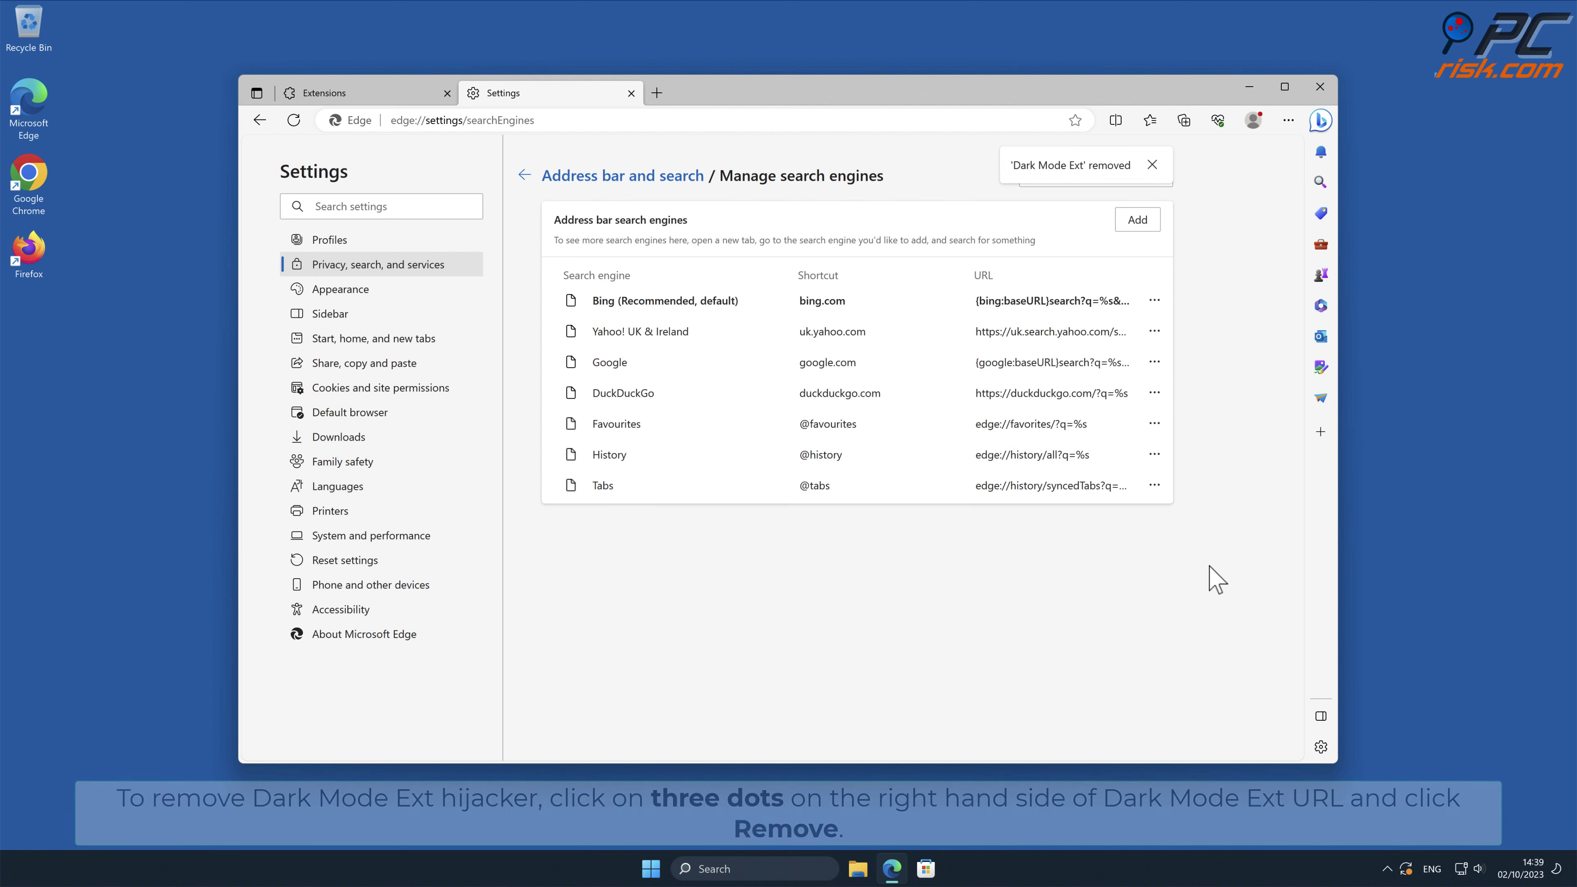
- Delete the find.isearchwithus.com page under Start, home, and new tabs, then close Edge
click(438, 357)
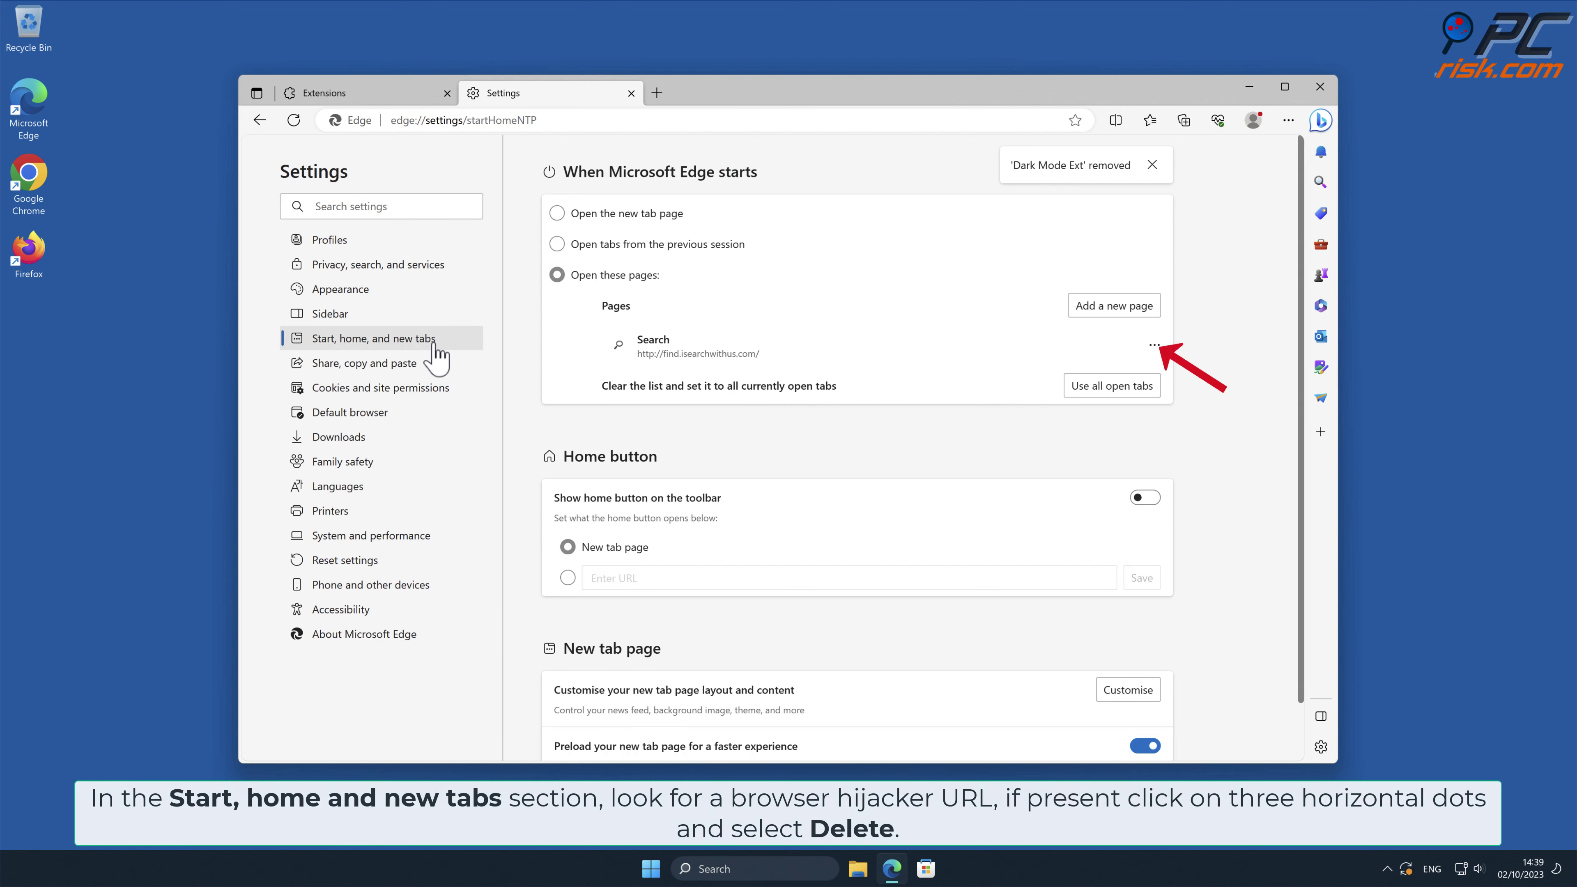
click(1155, 345)
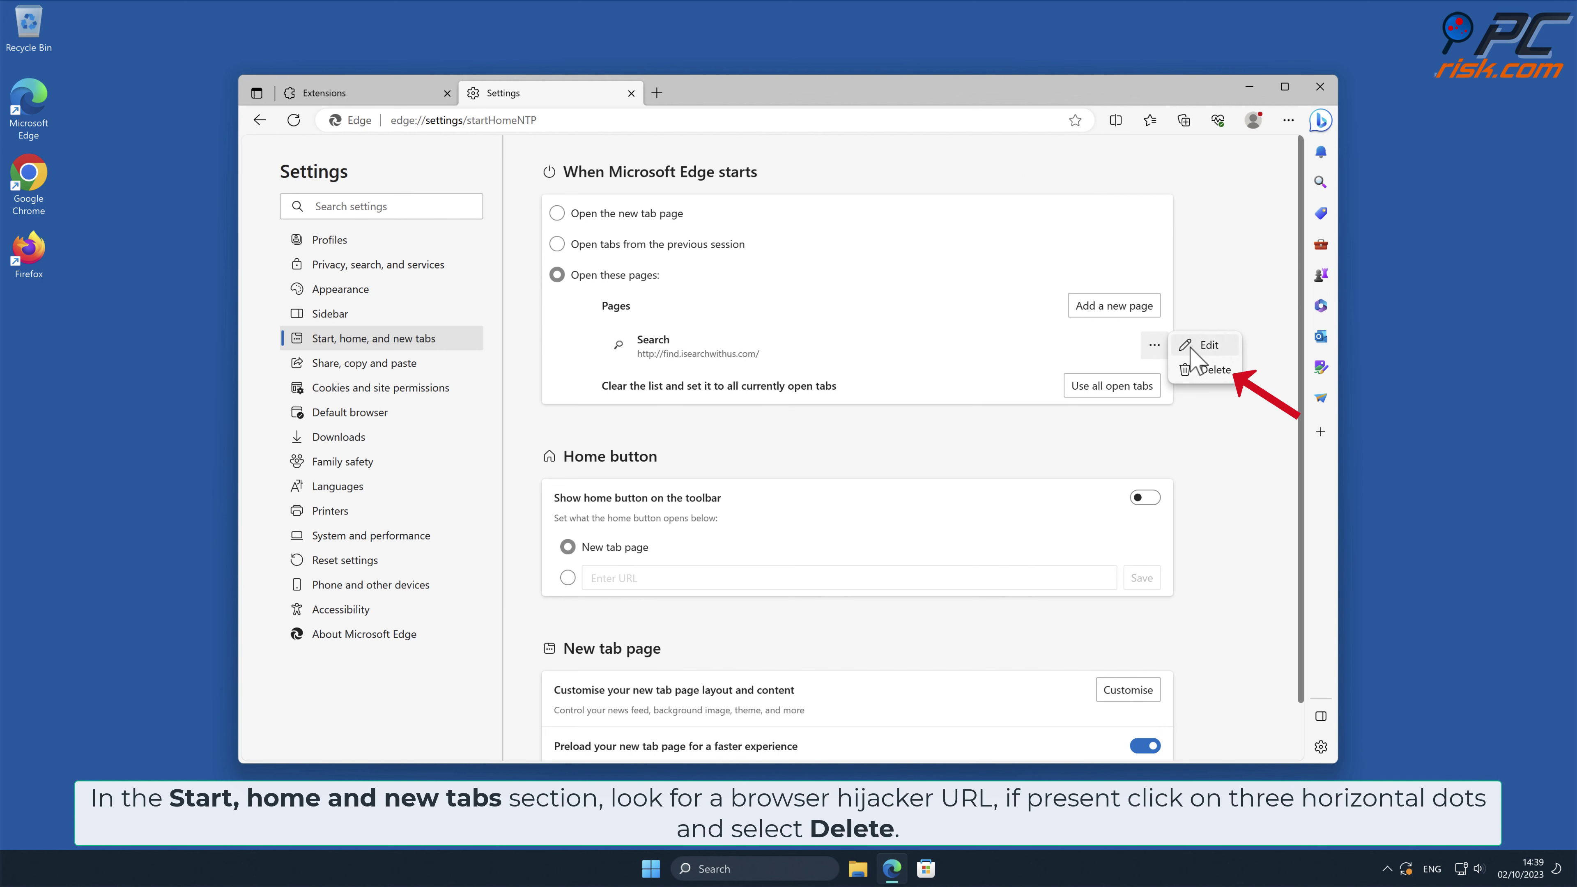
click(1211, 370)
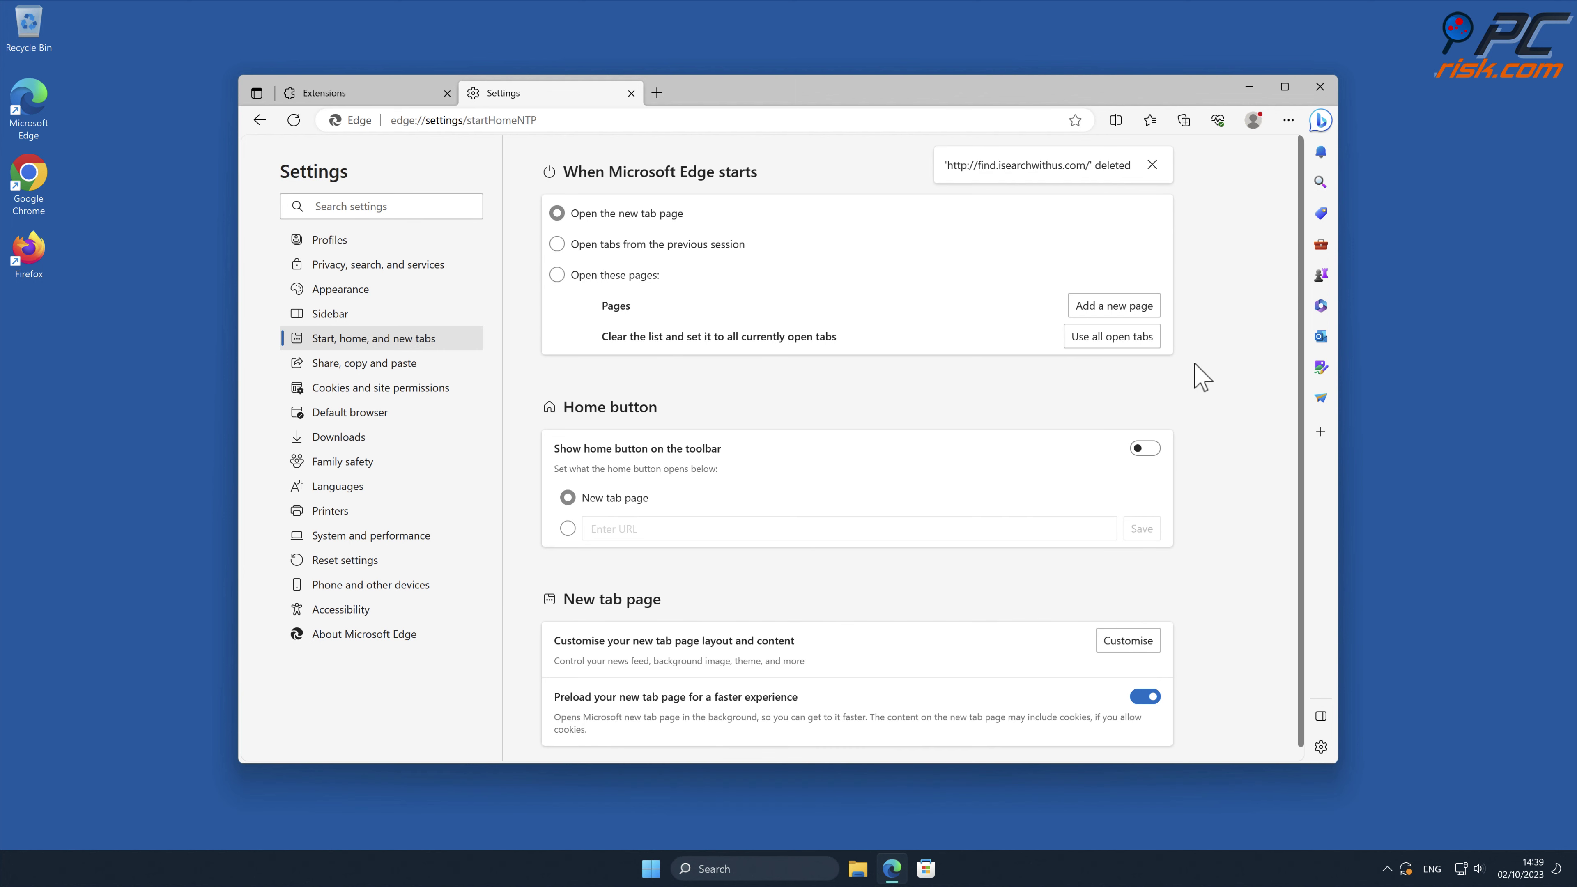
click(1321, 87)
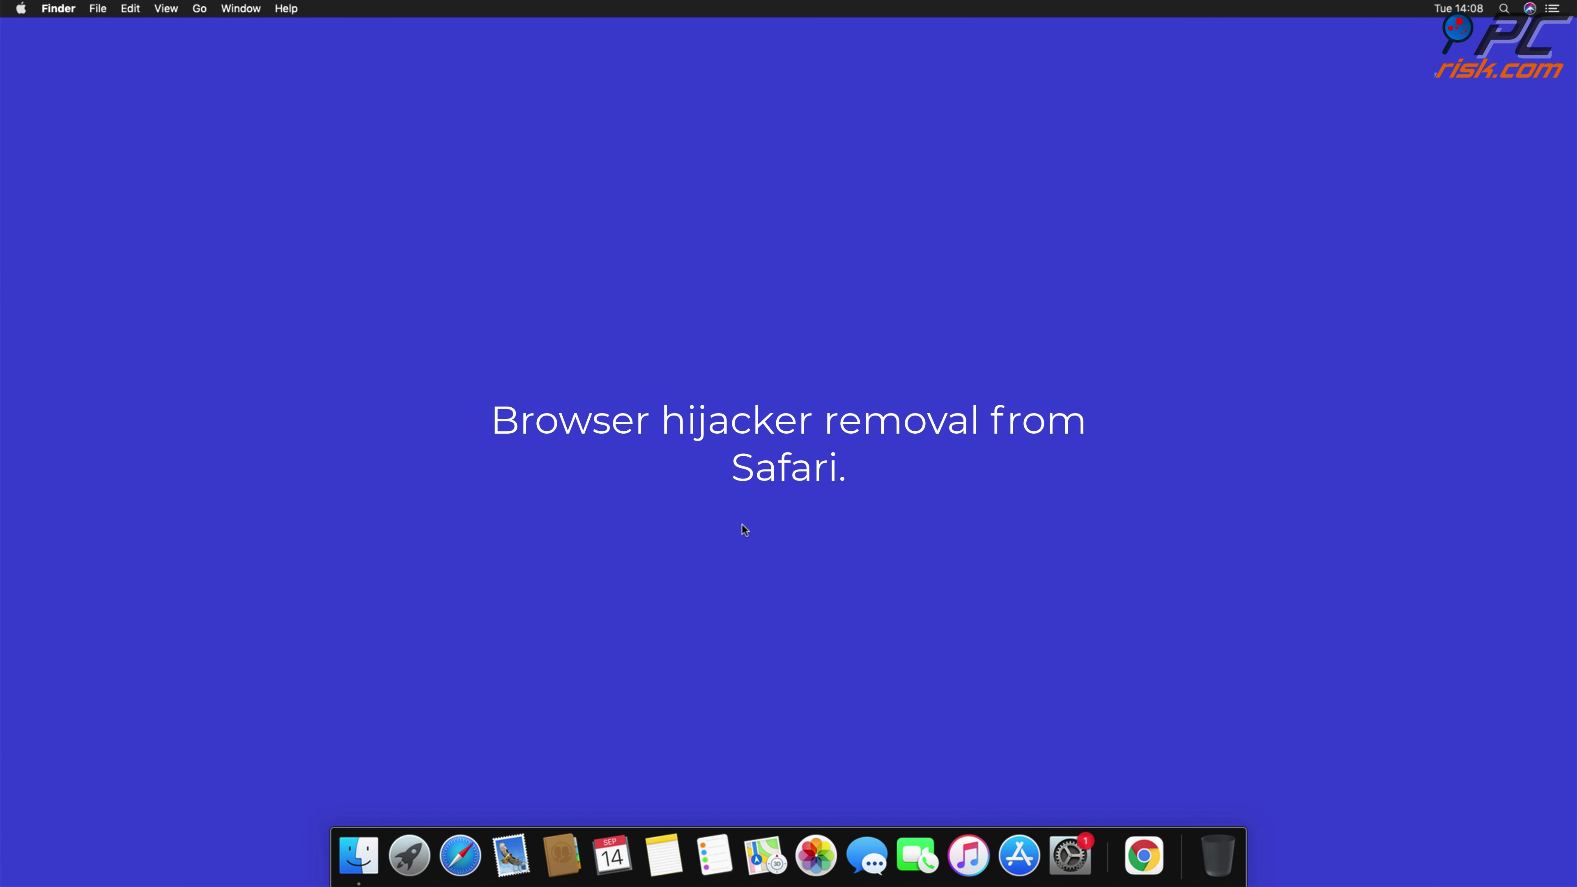
- Launch Safari and uninstall the Top Results extension from Preferences > Extensions
click(464, 846)
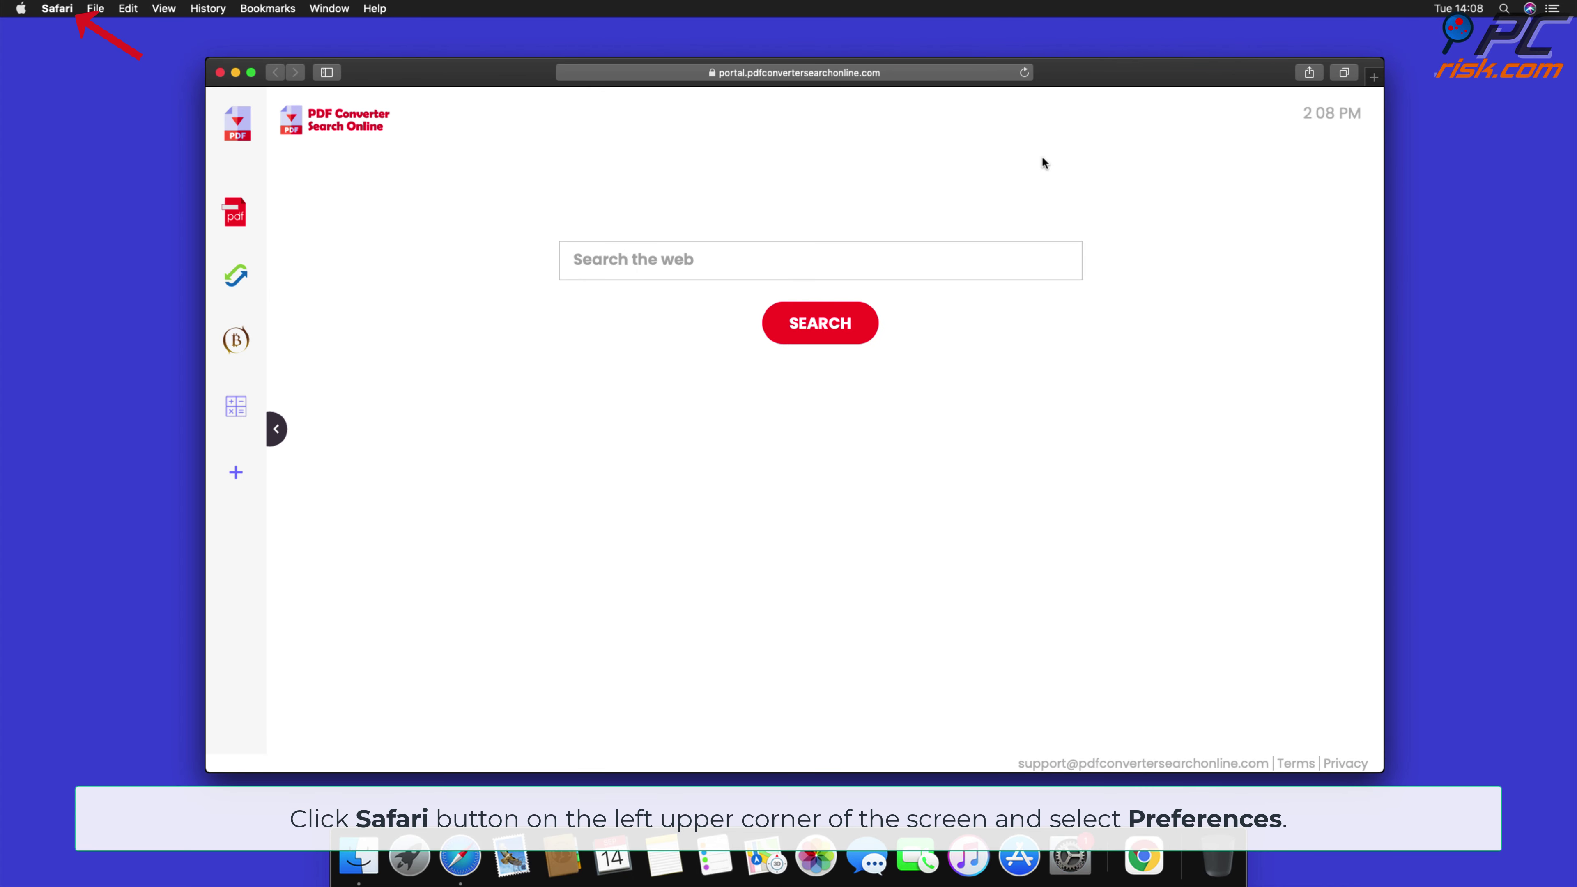
click(57, 8)
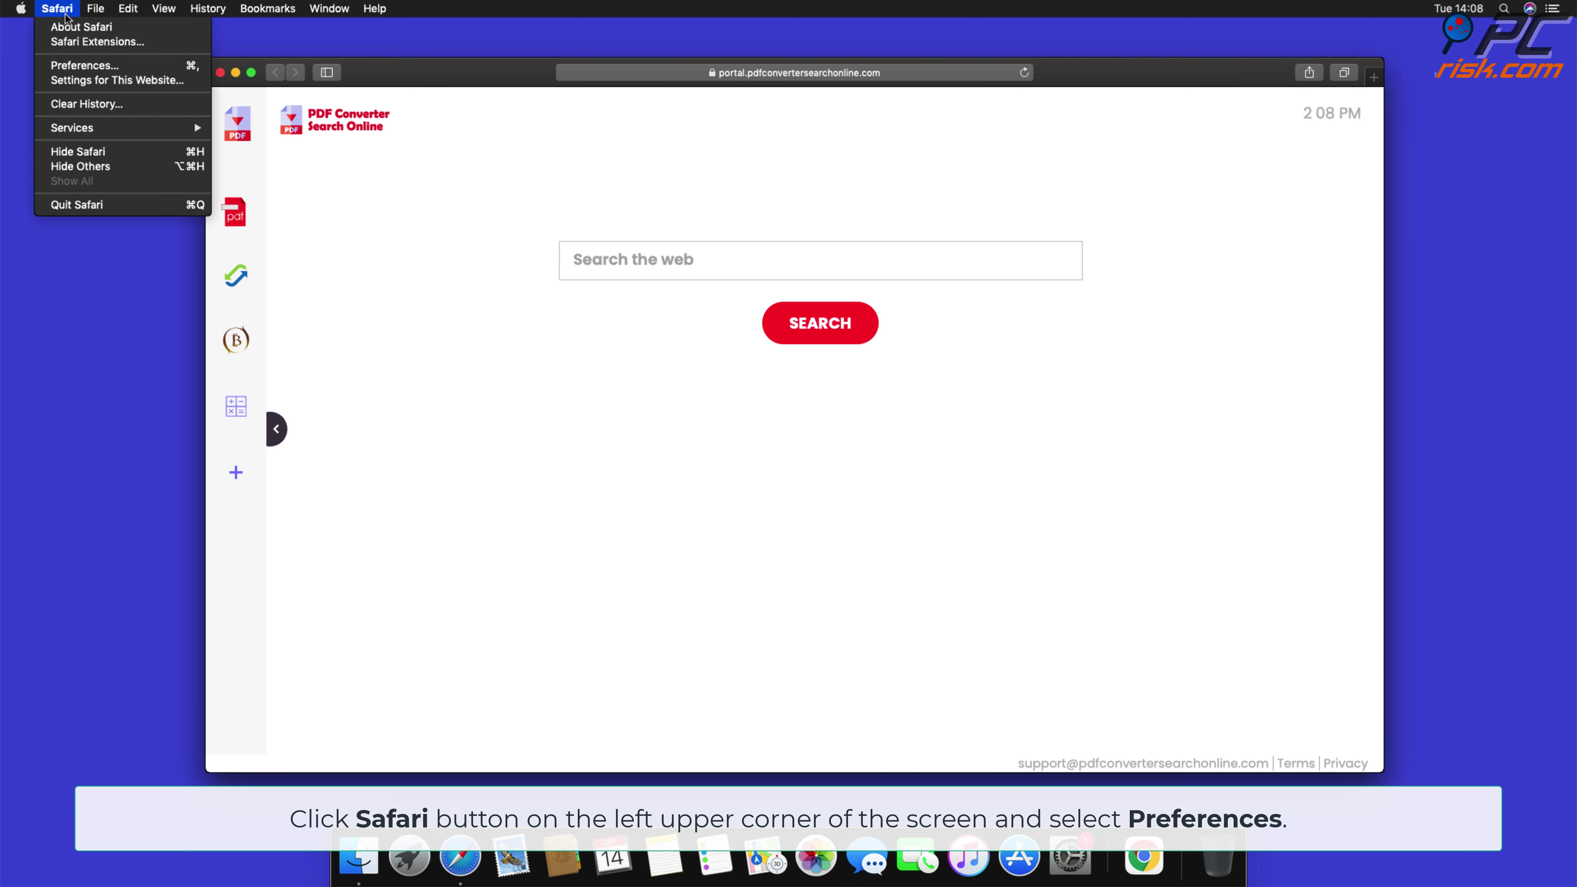
click(85, 66)
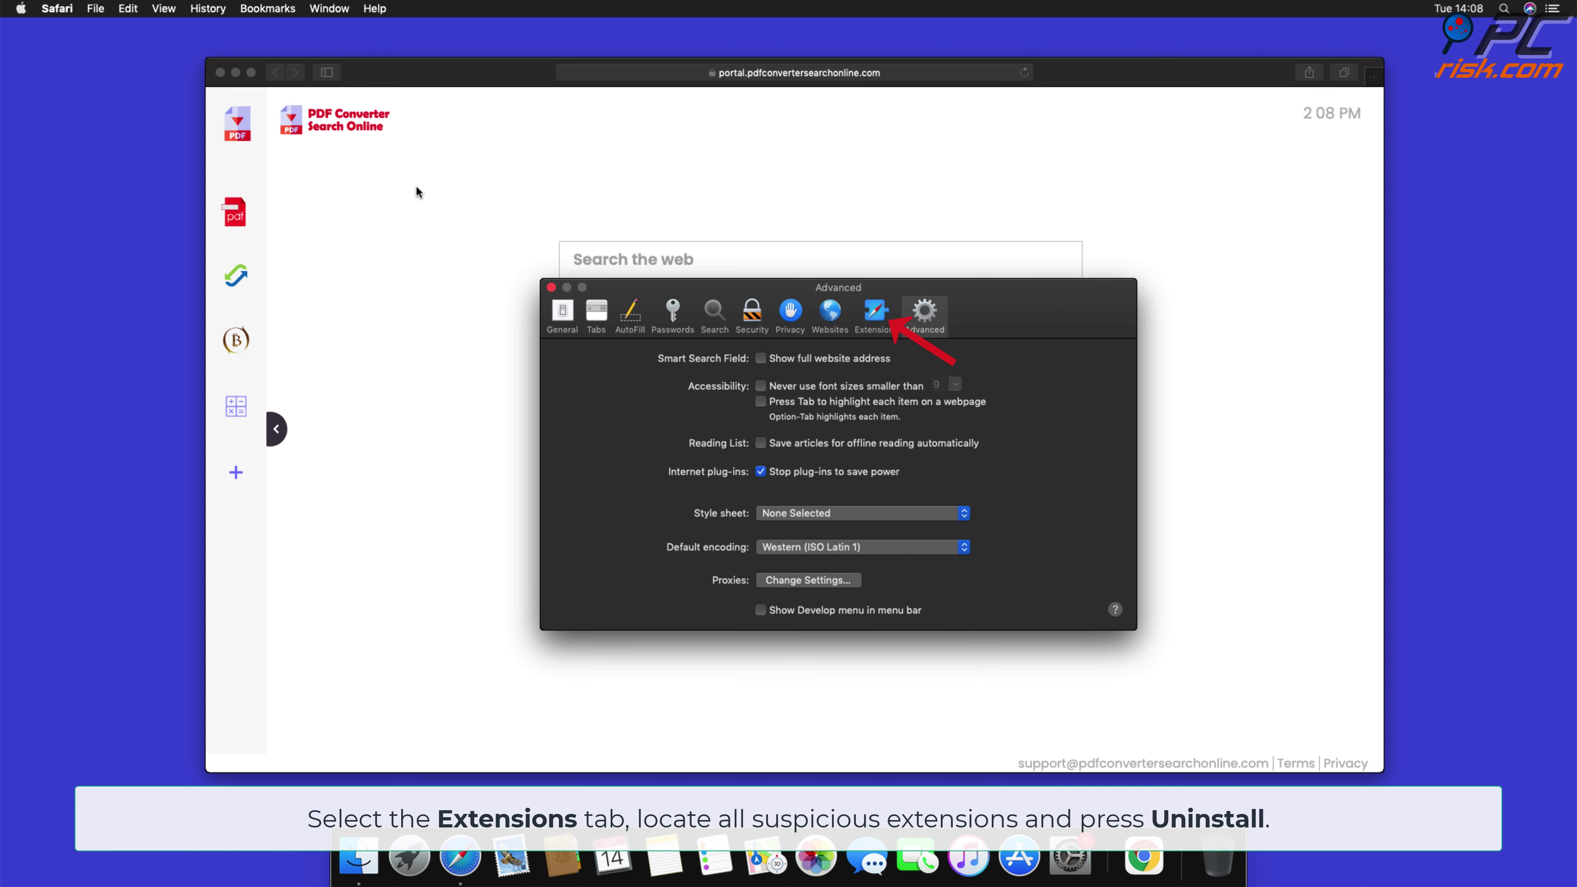
click(865, 327)
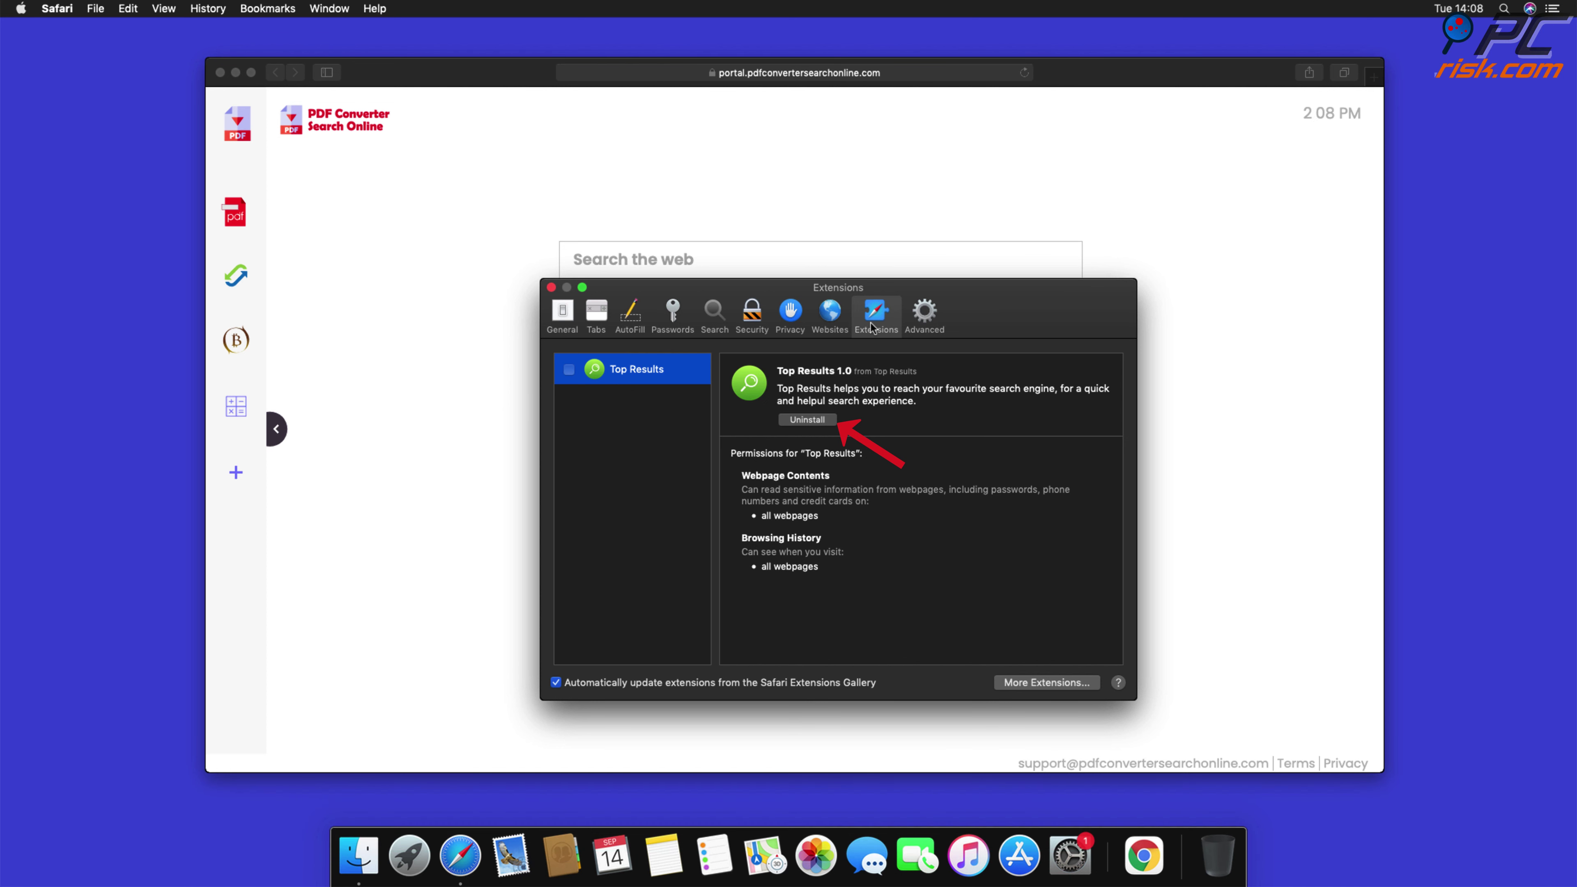
click(823, 420)
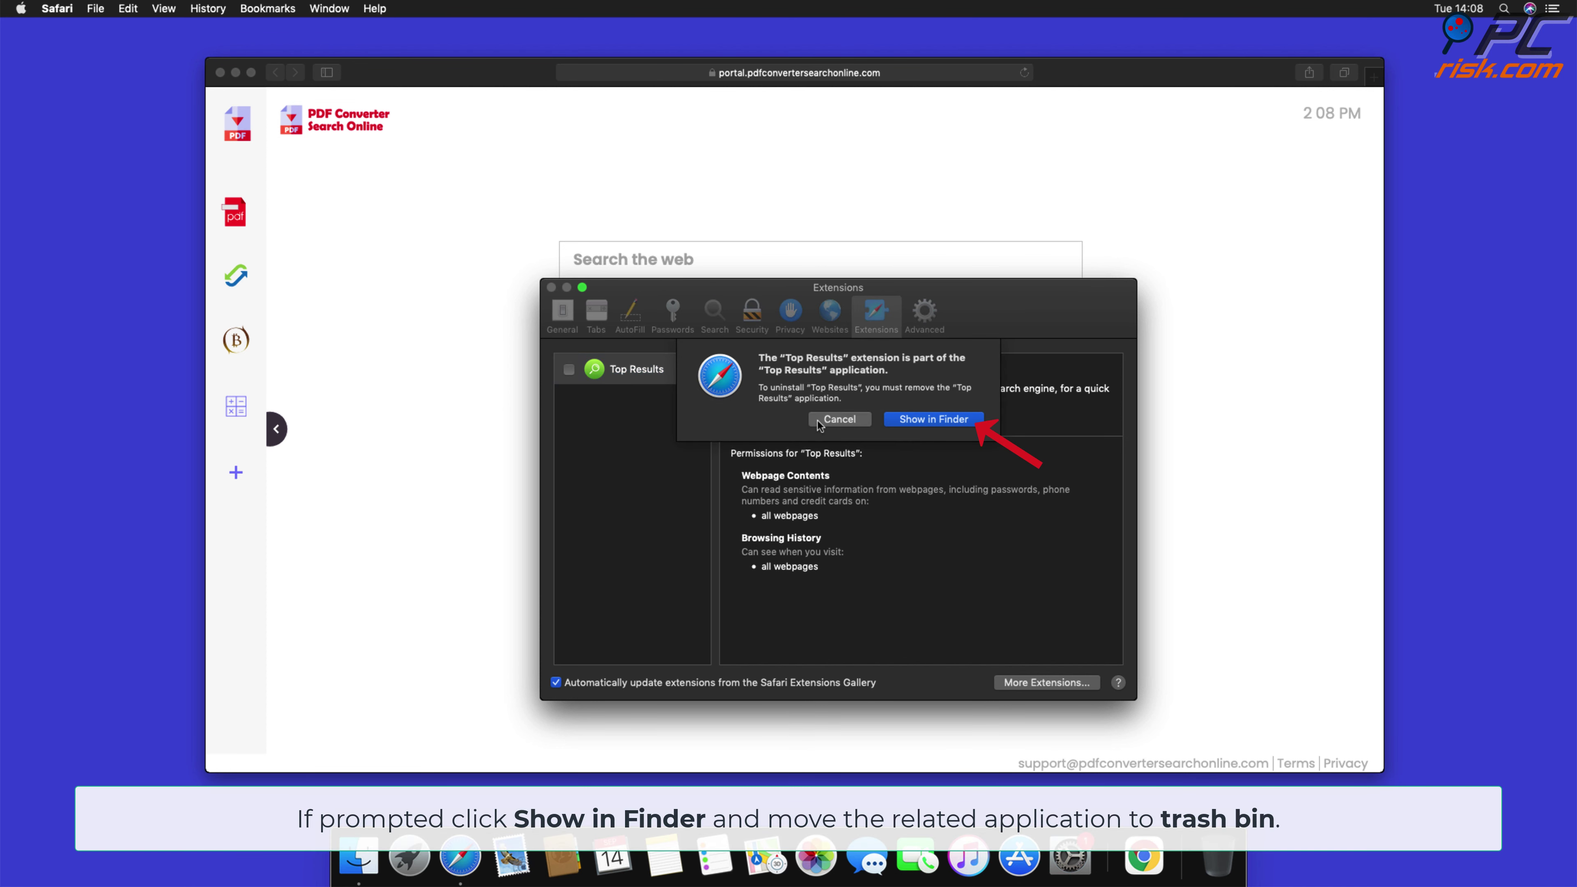
- Move the Top Results app from the Applications folder to the Trash
click(932, 423)
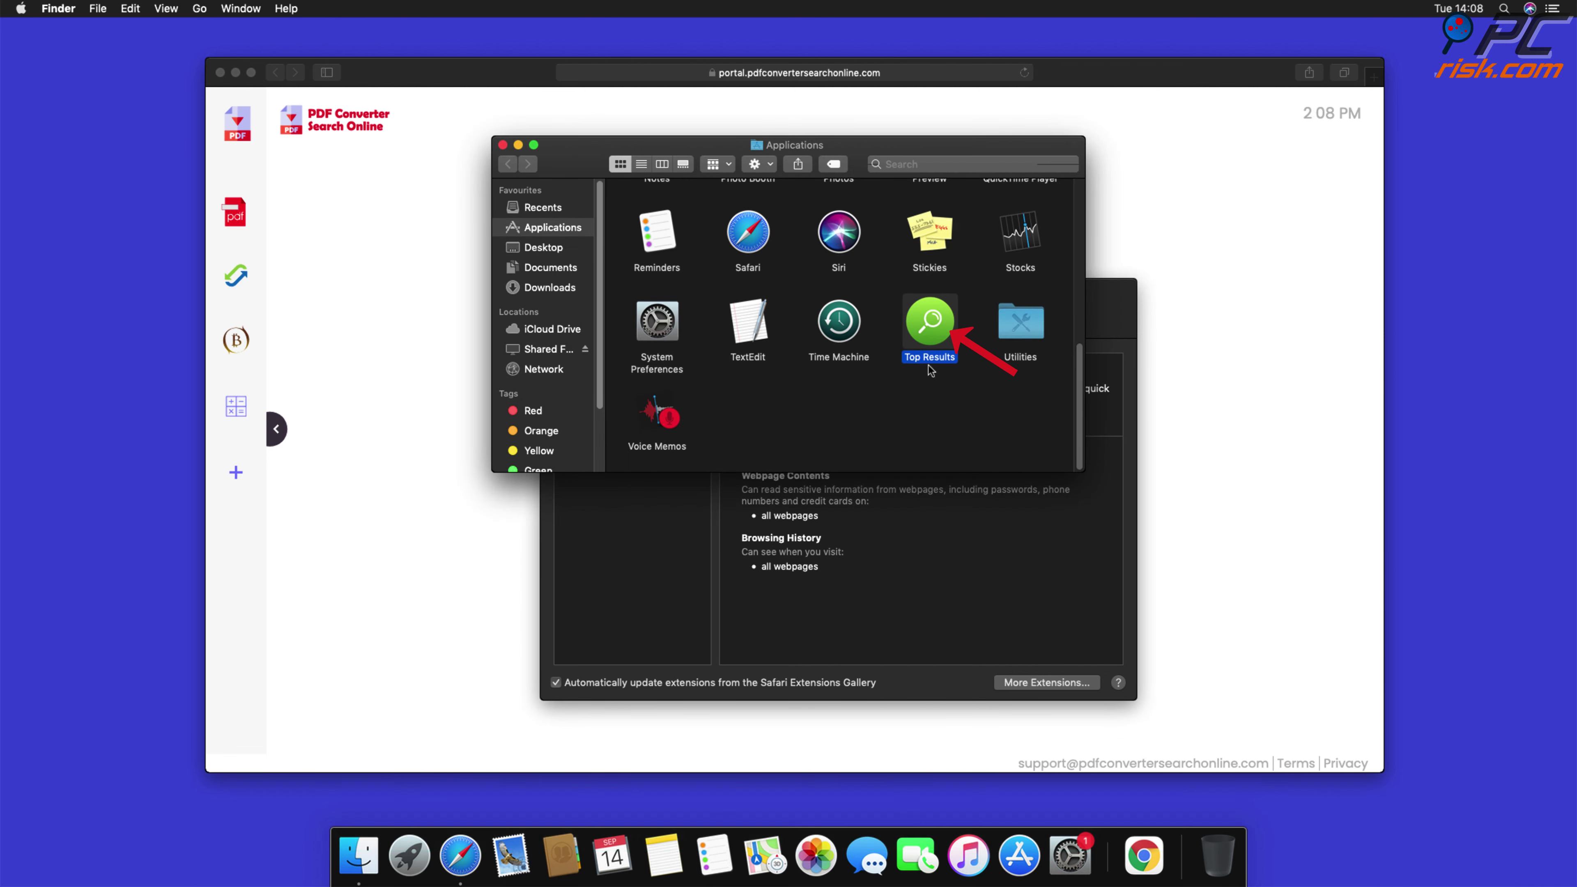
drag(929, 322, 1222, 860)
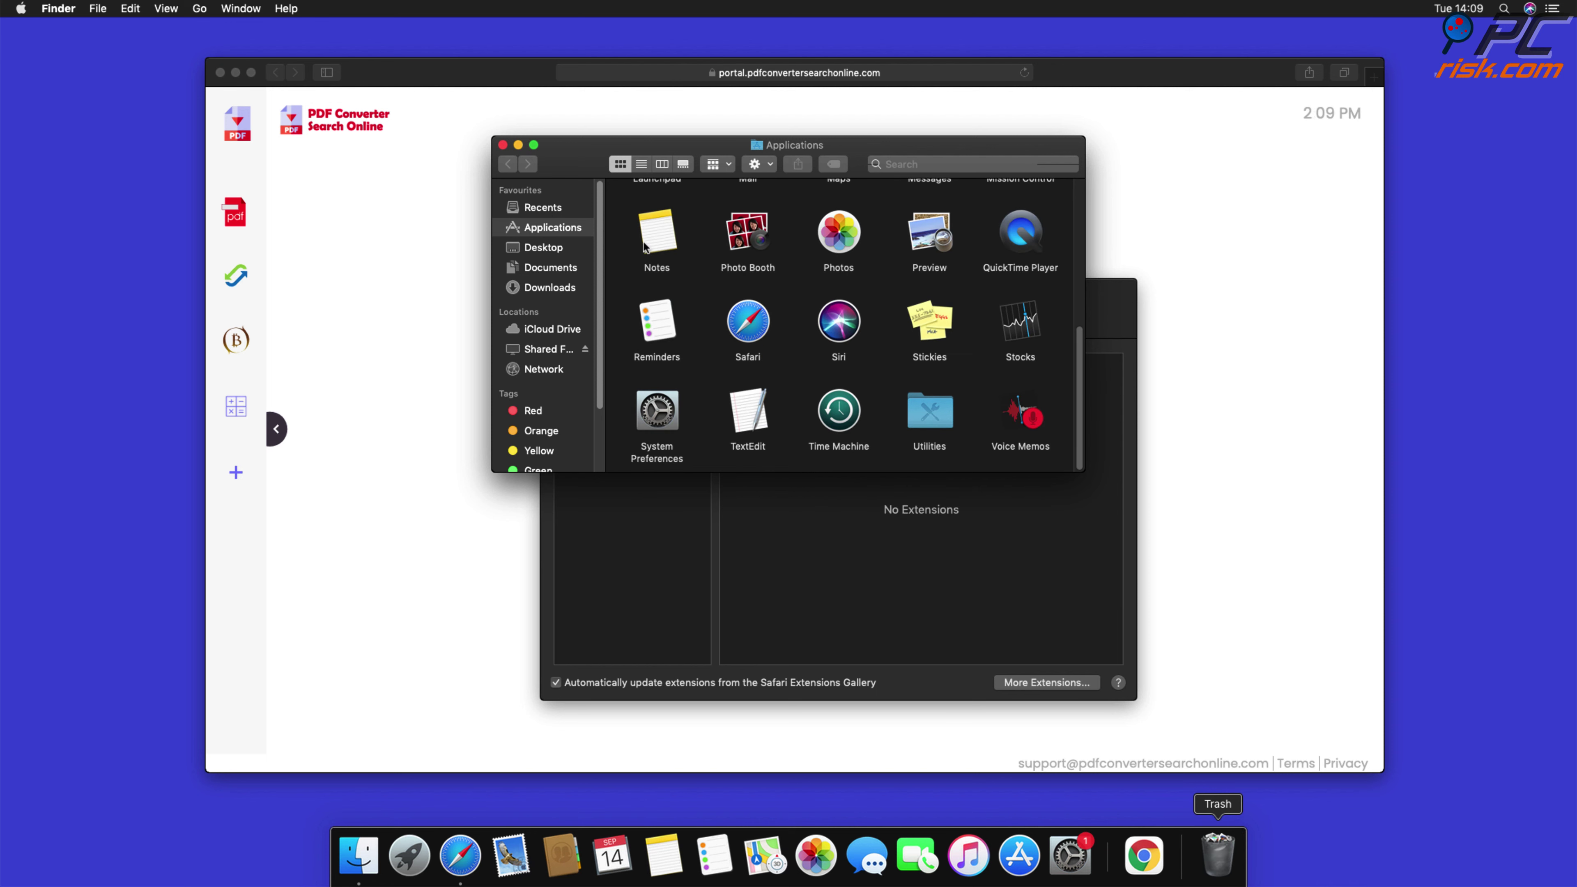
click(502, 145)
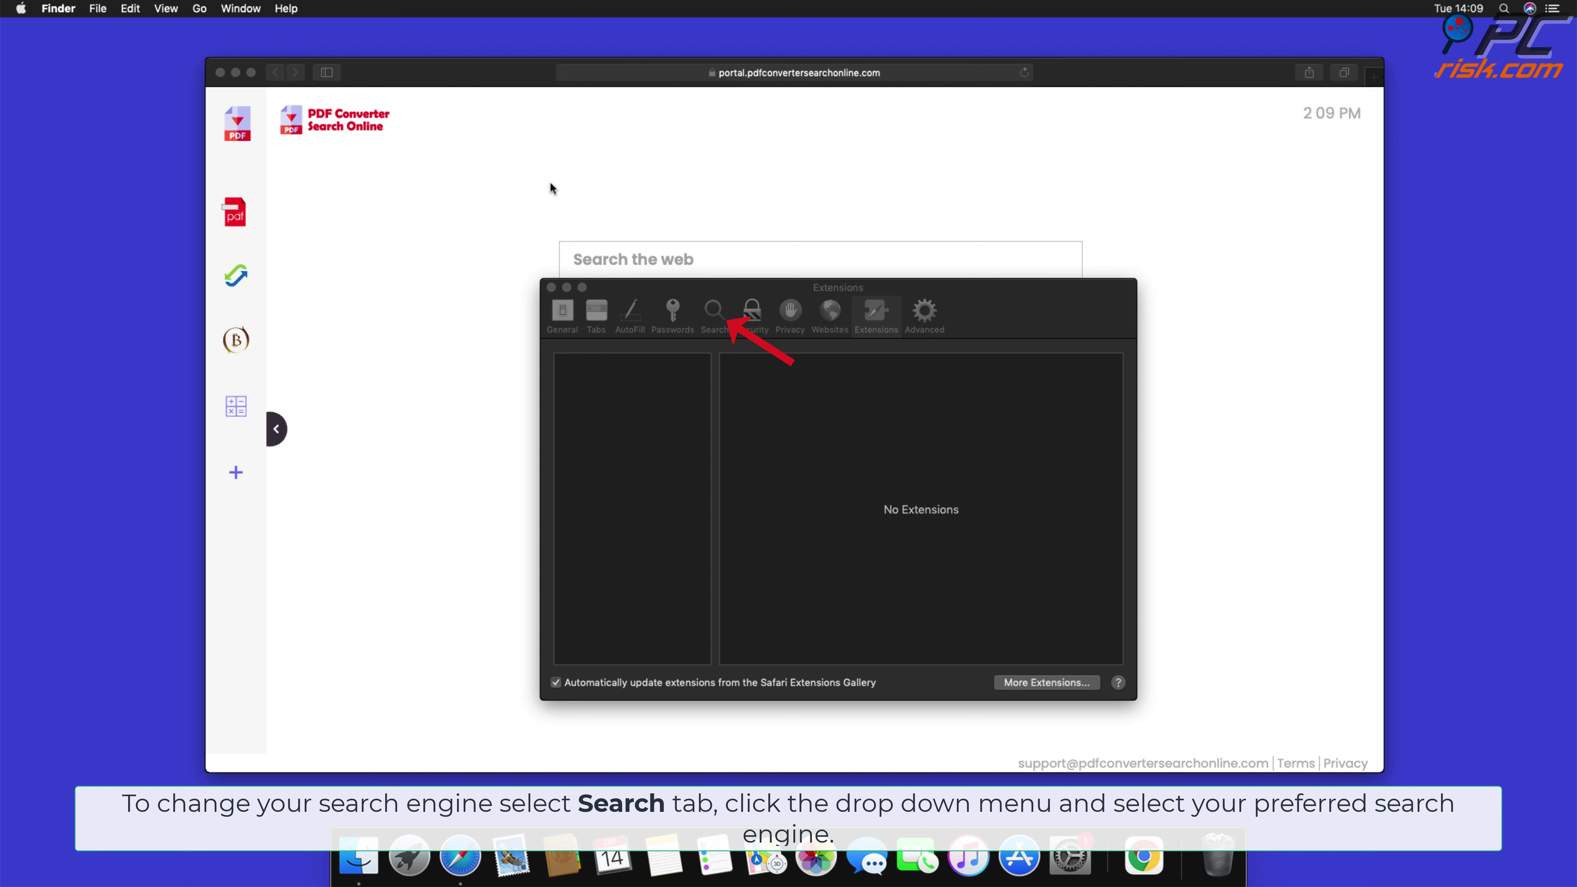
- Choose Google as Safari's search engine, then switch to the General preferences
click(708, 314)
click(713, 315)
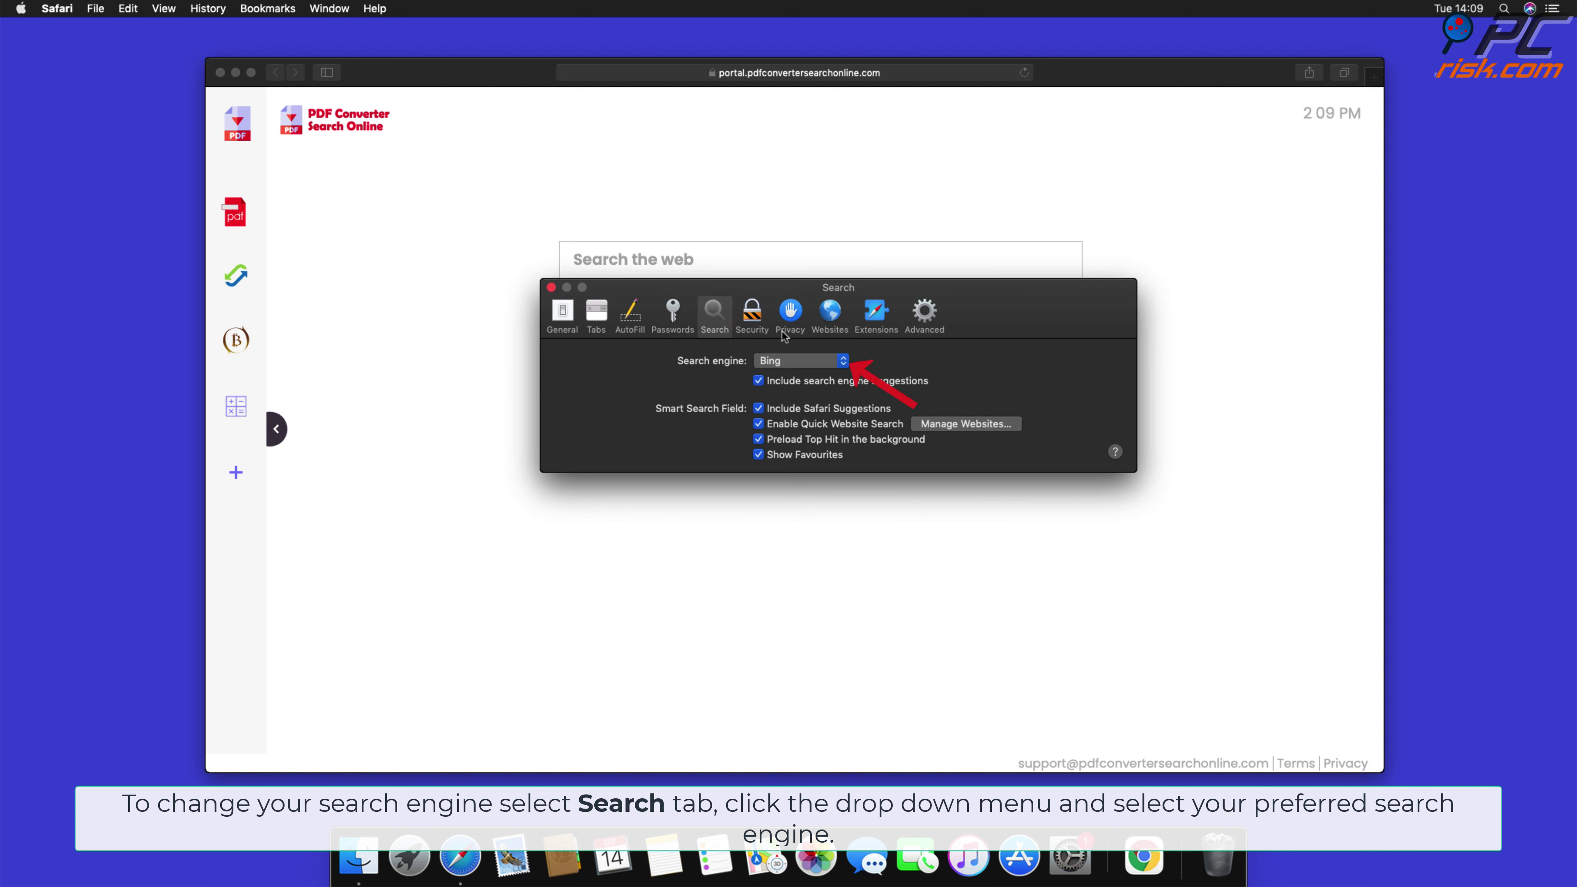
click(843, 361)
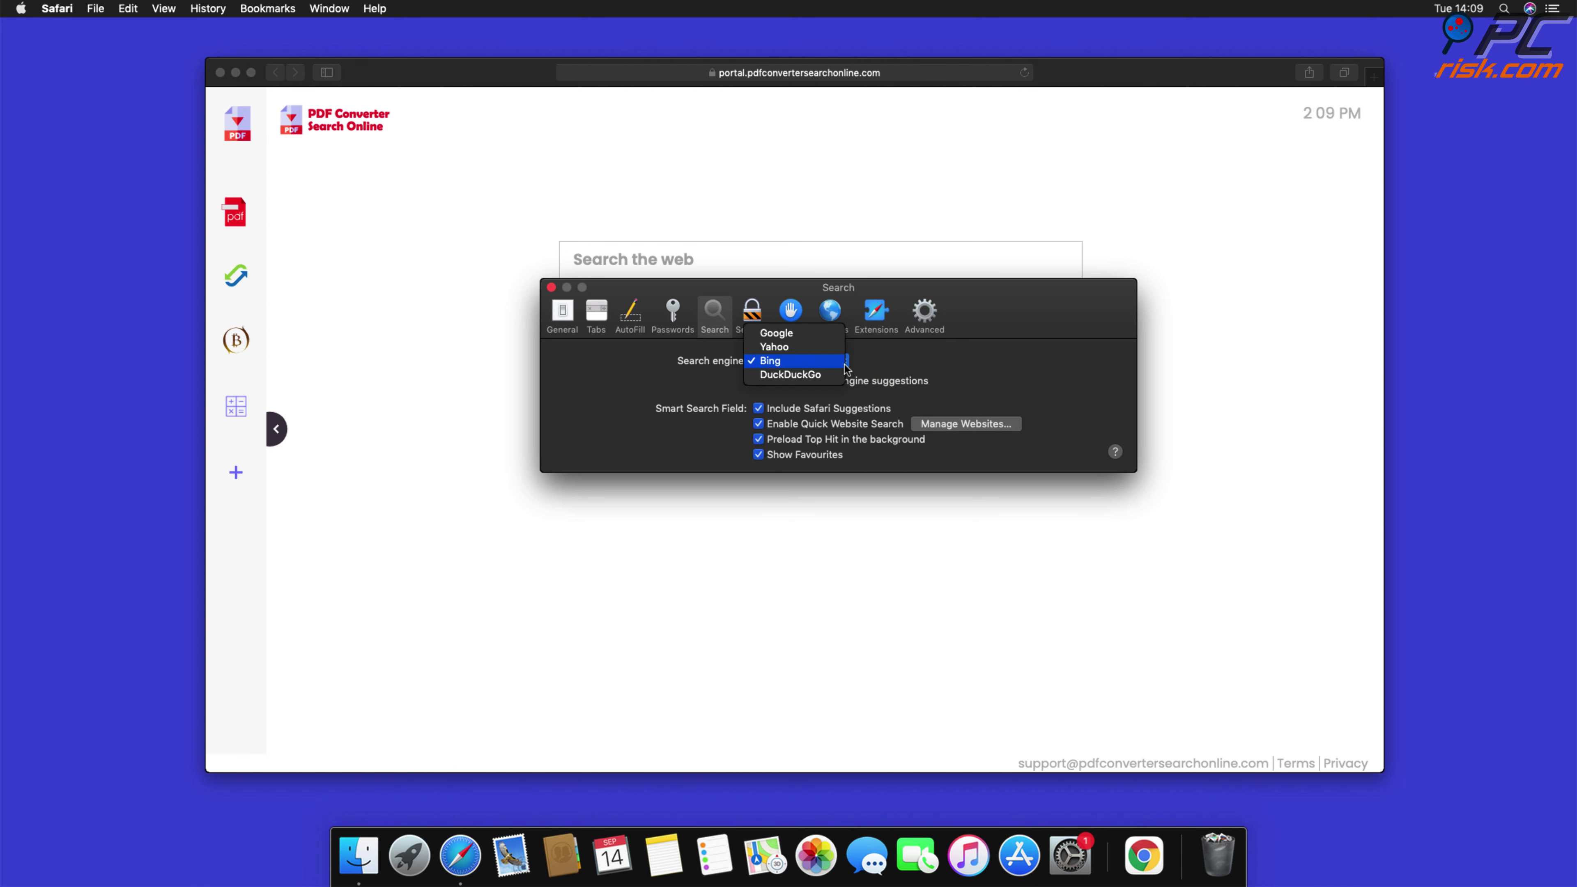
click(792, 335)
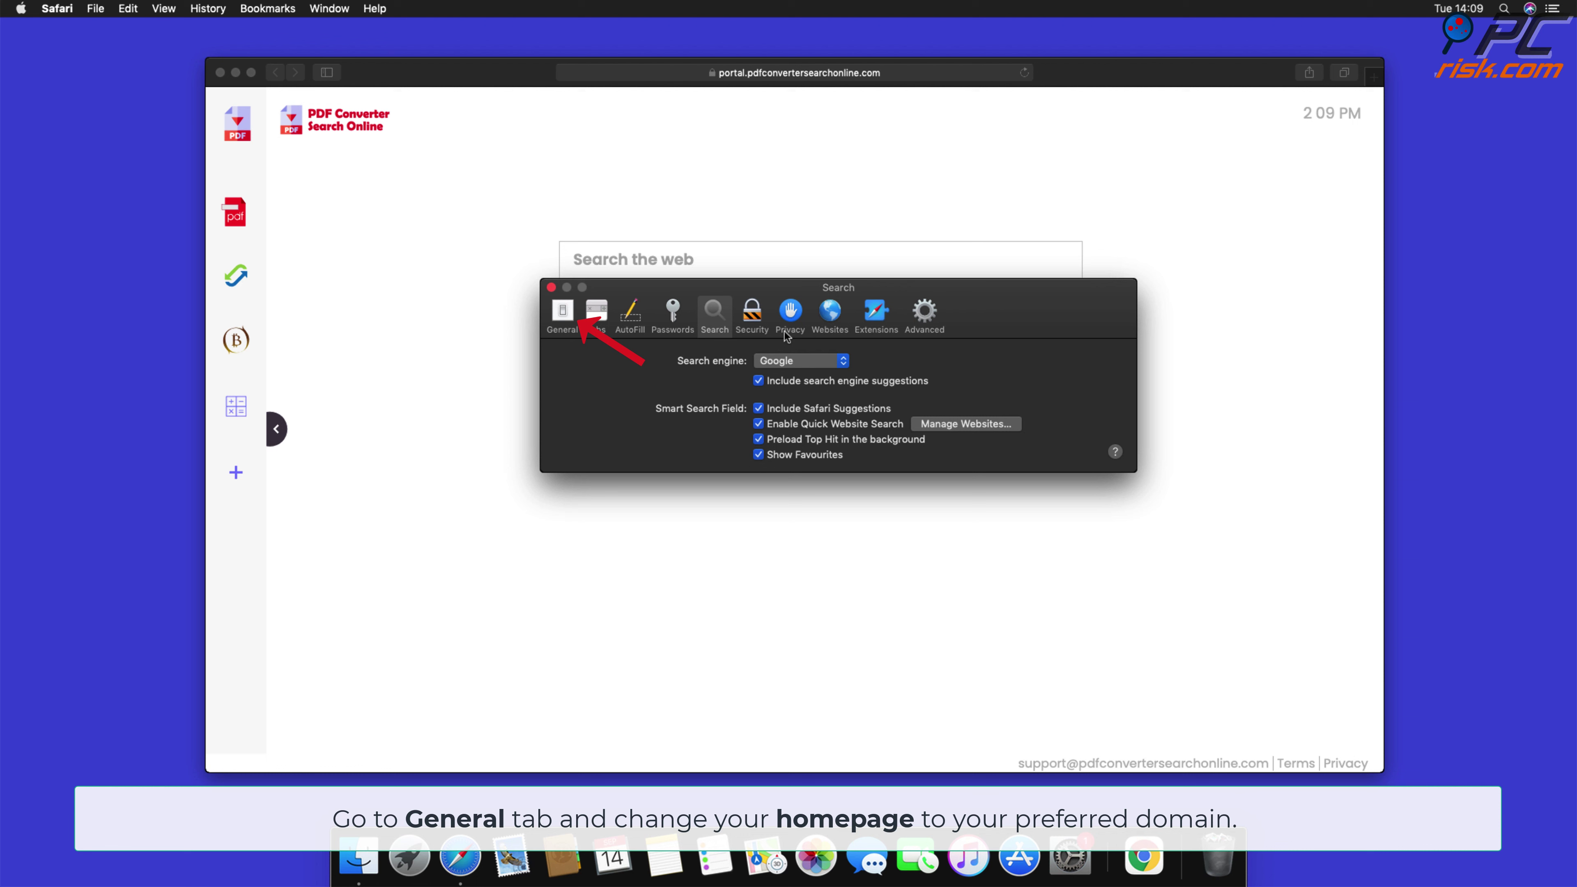
click(563, 312)
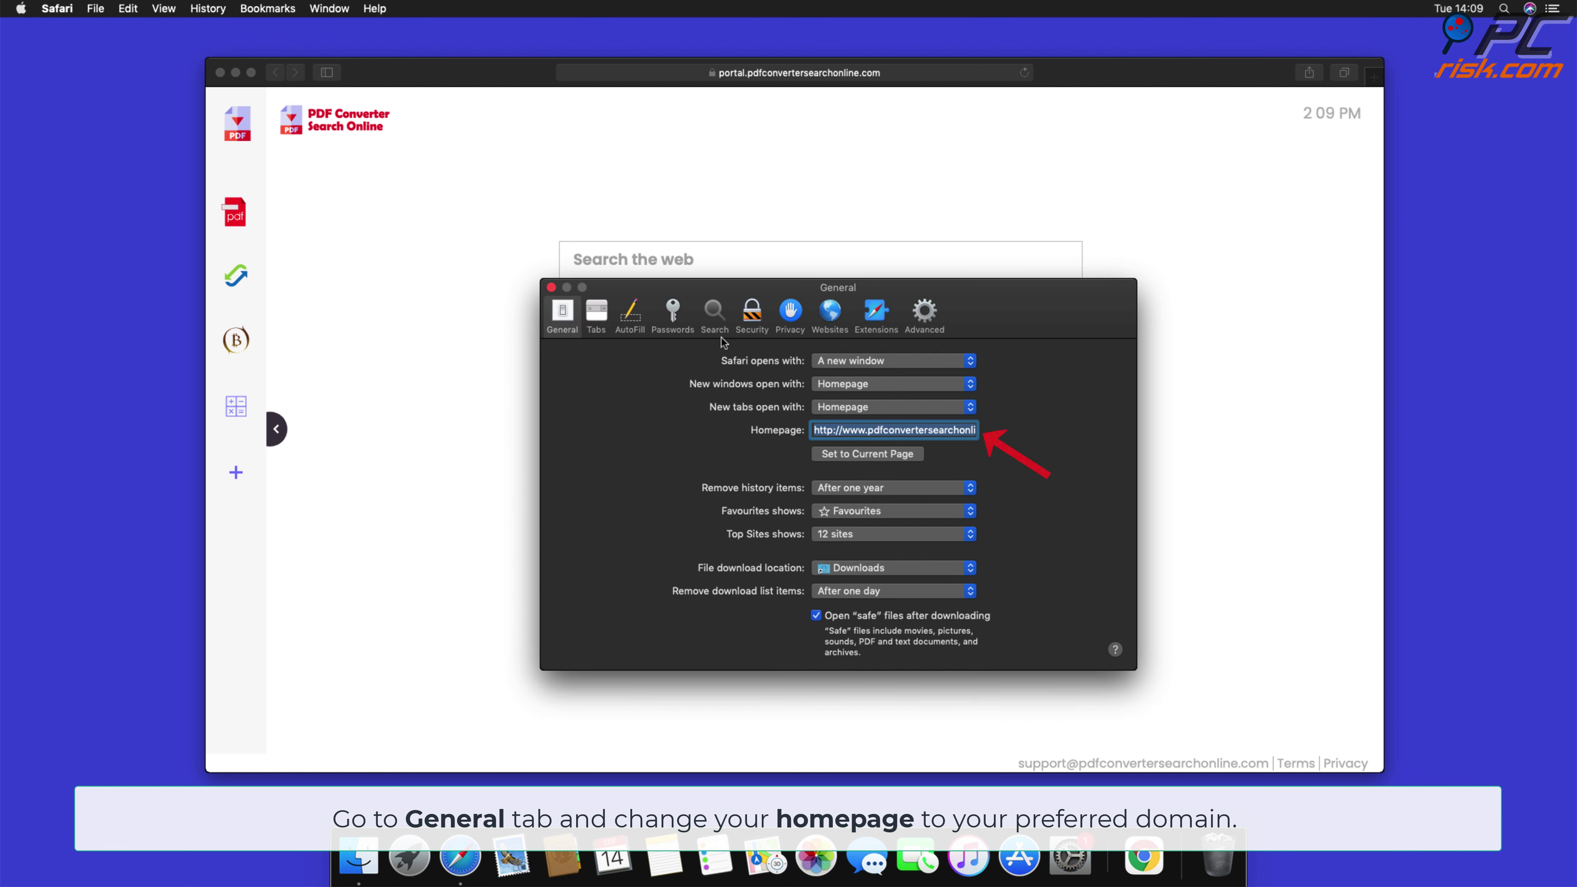
click(833, 431)
drag(815, 430, 1087, 457)
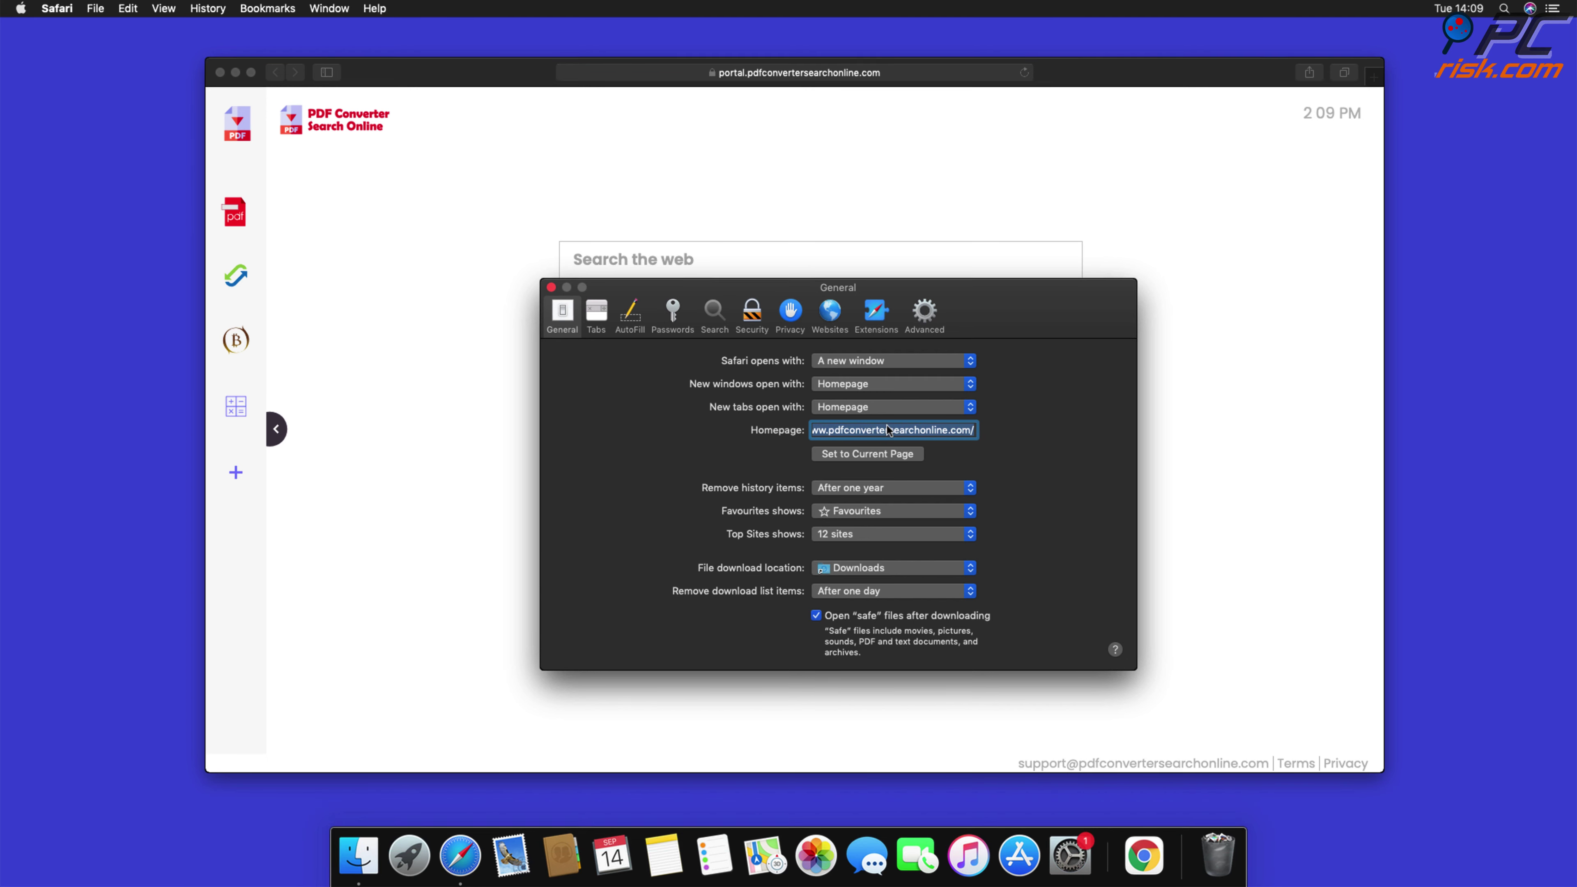
key(BackSpace)
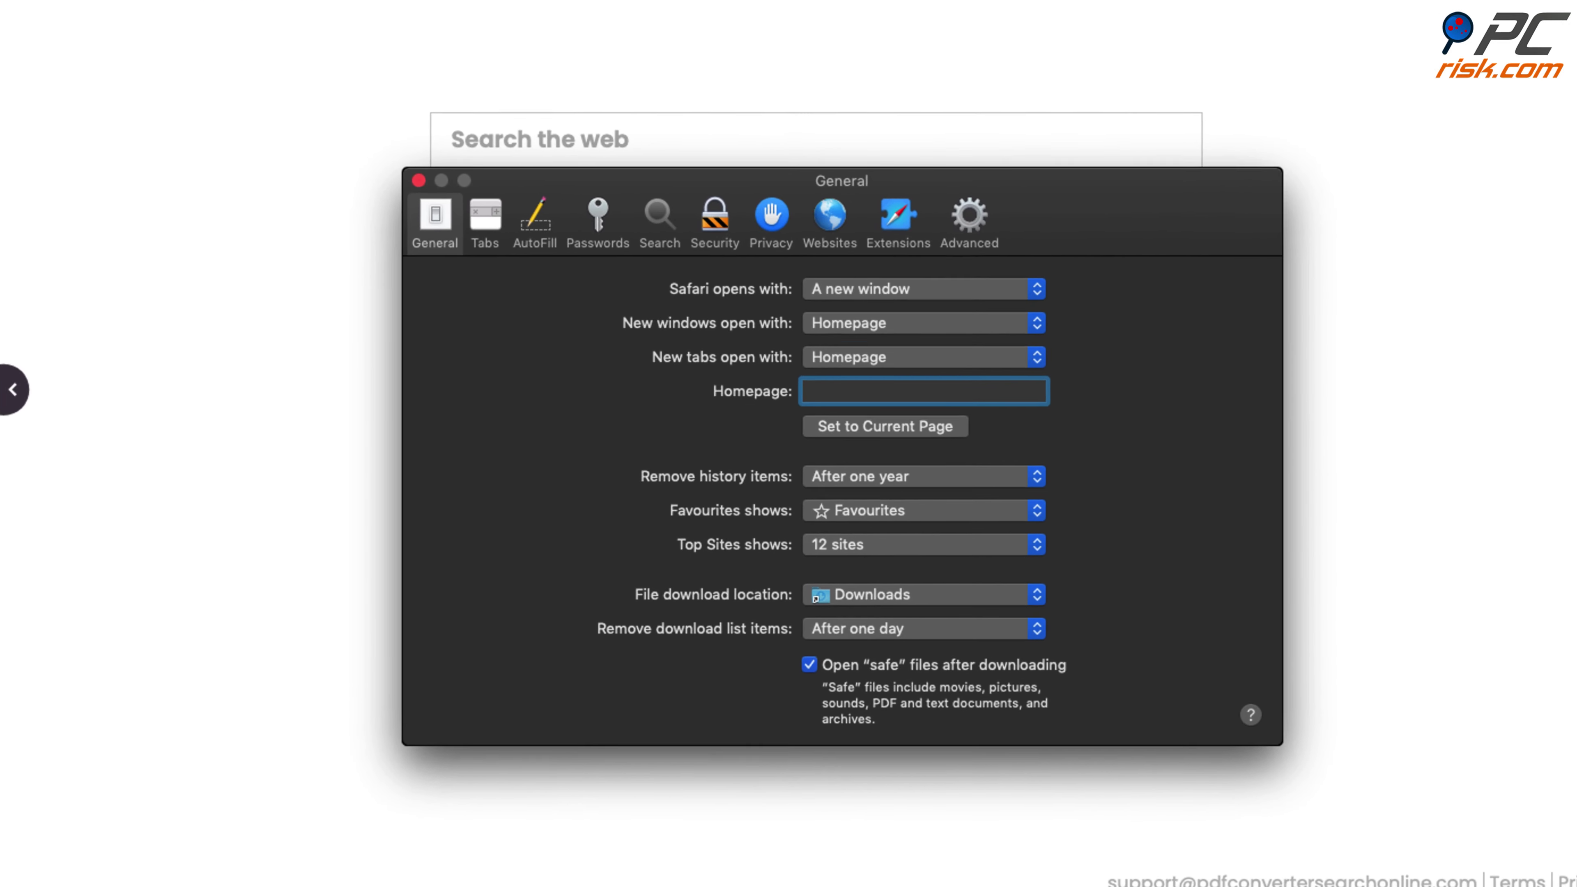
text(www.google.com)
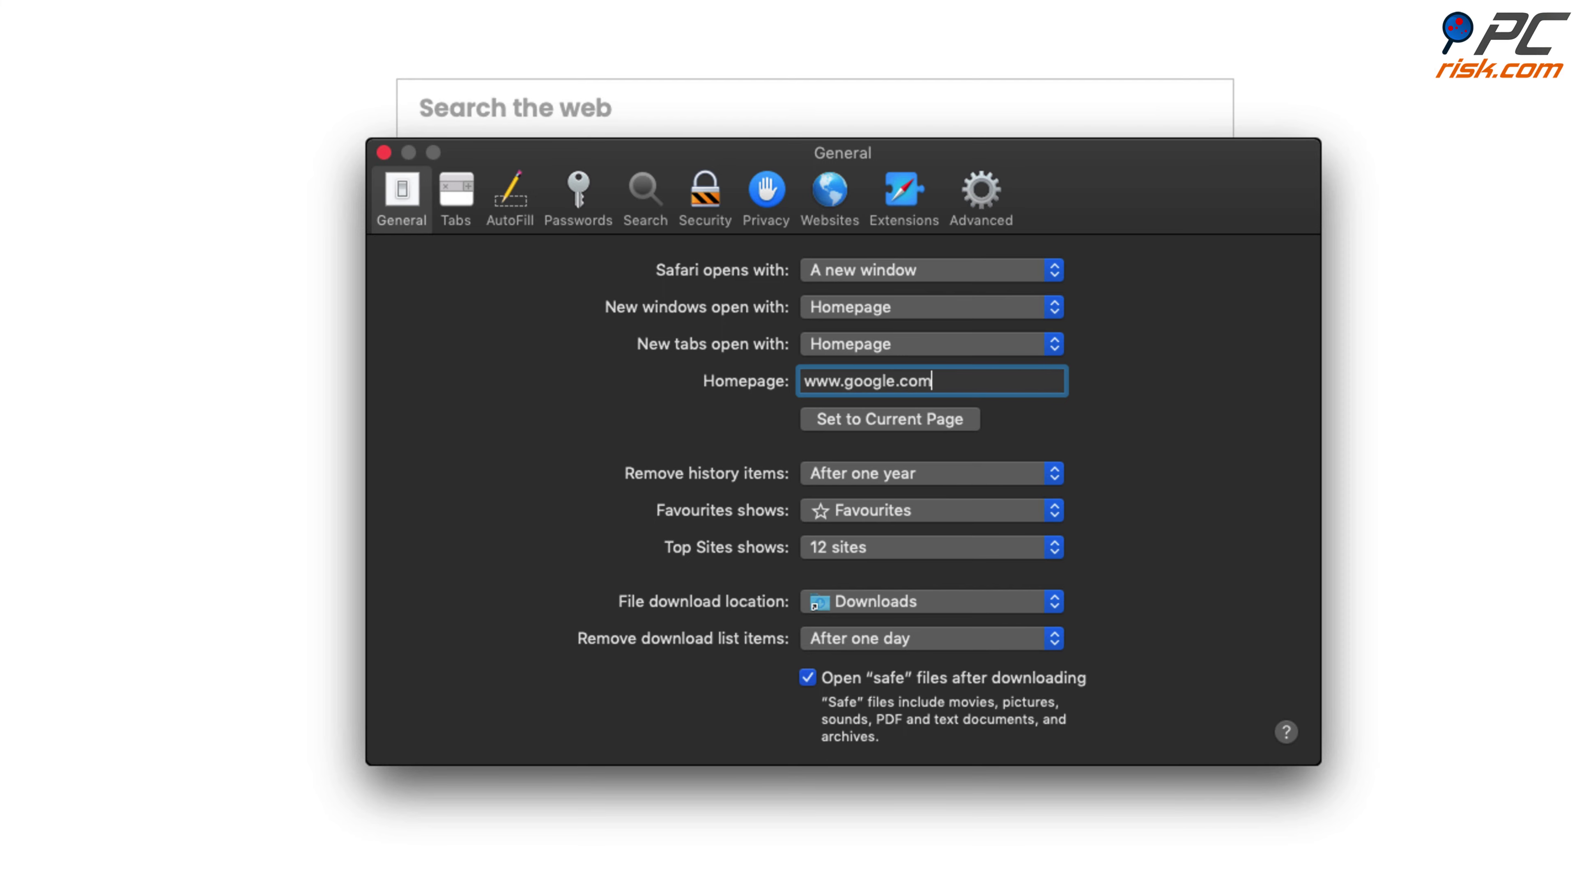
key(Return)
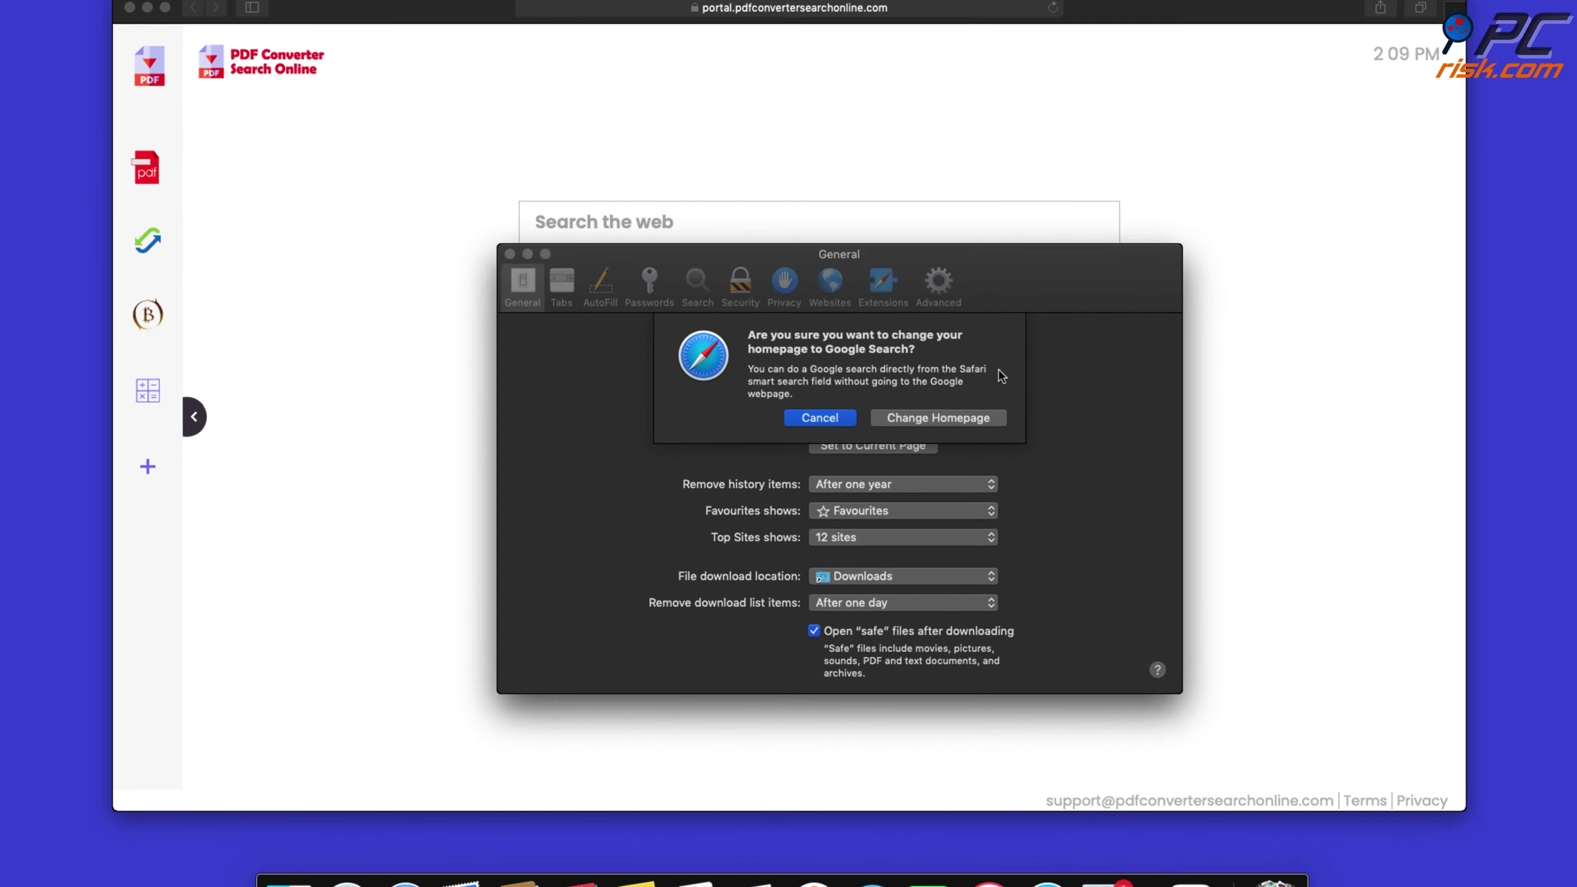
click(938, 417)
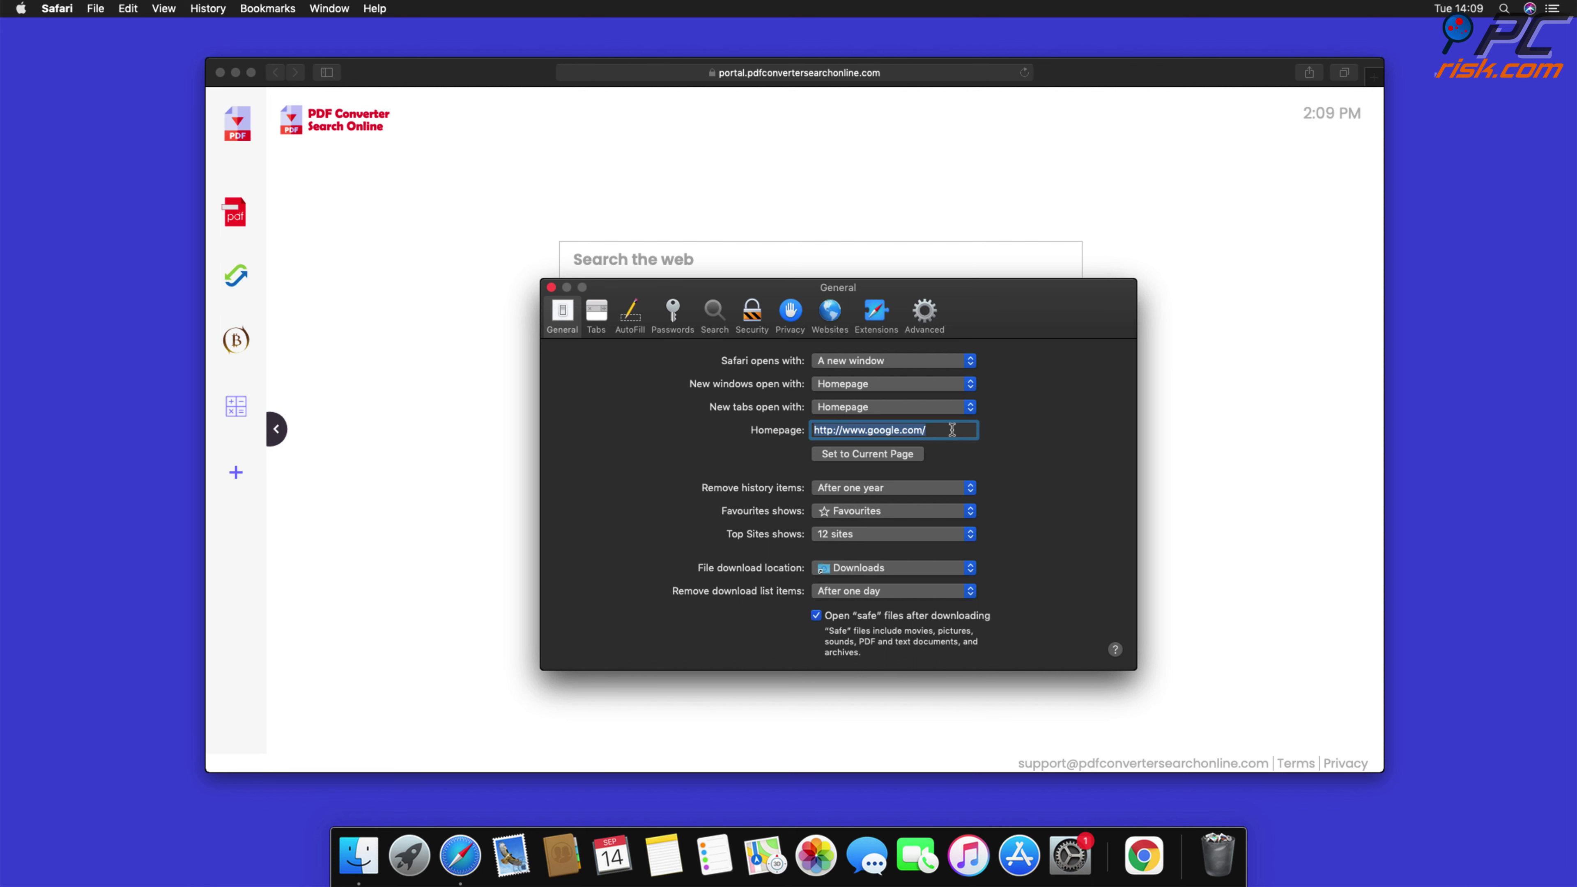
click(551, 286)
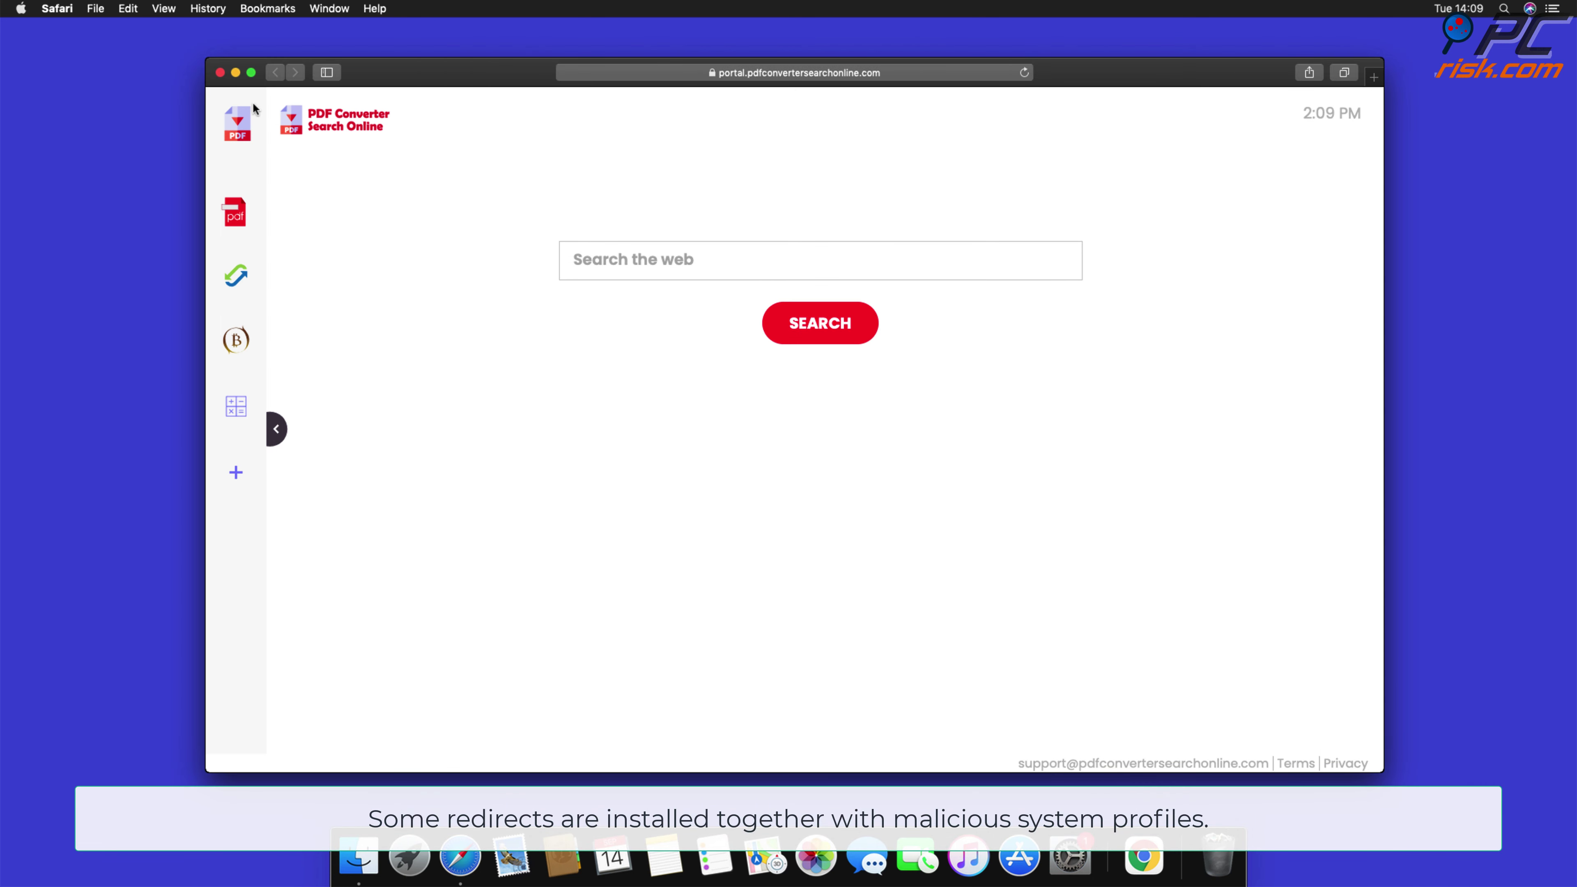
- Close Safari and open the Profiles pane in System Preferences
click(220, 73)
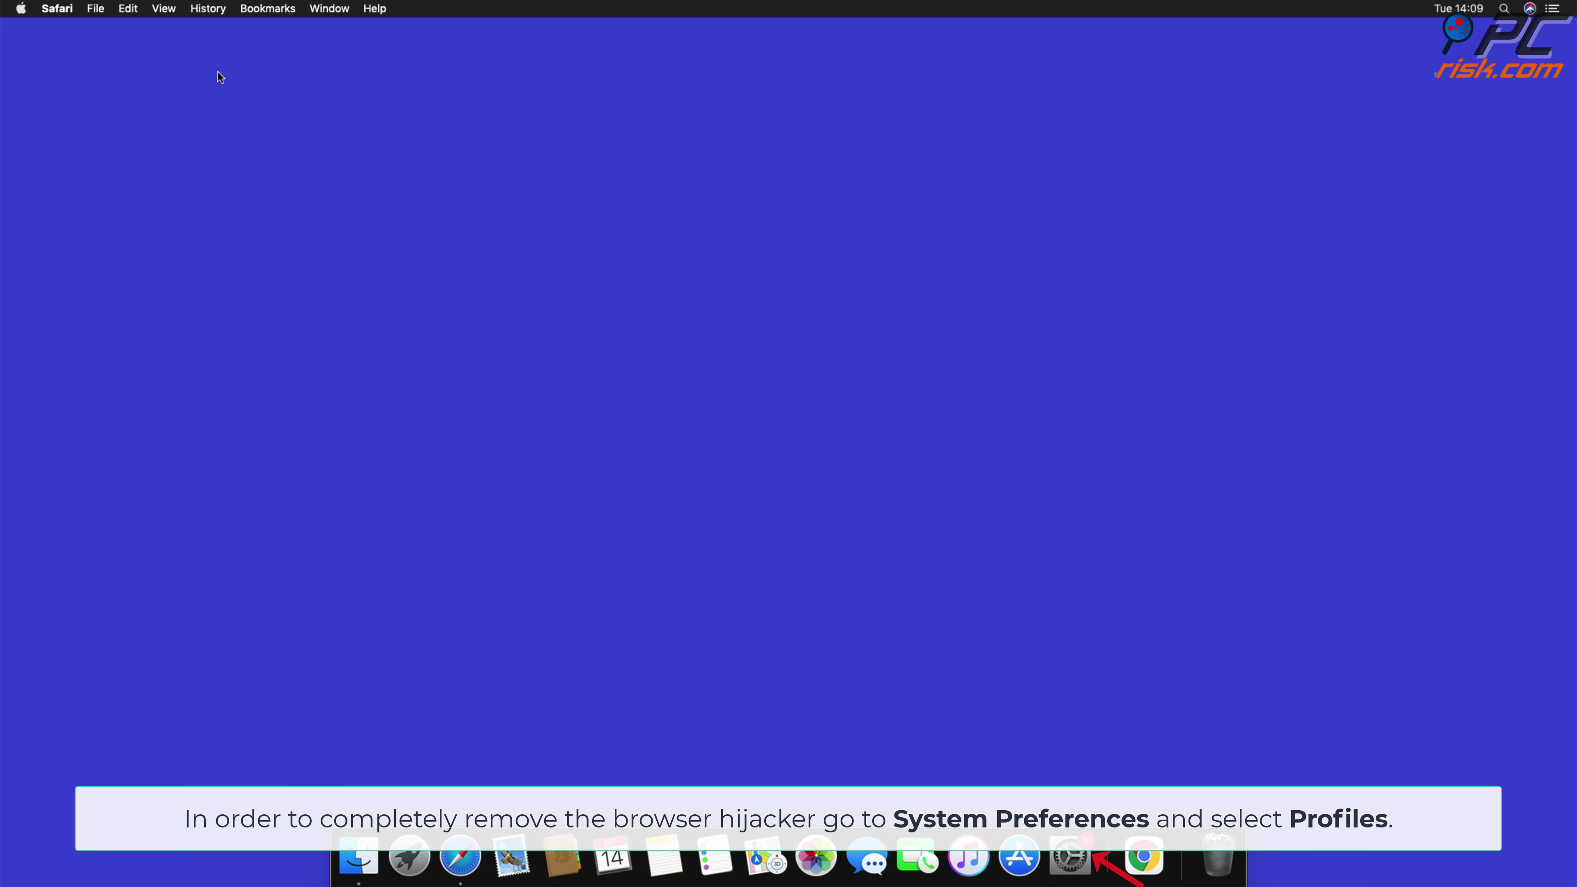
click(1068, 857)
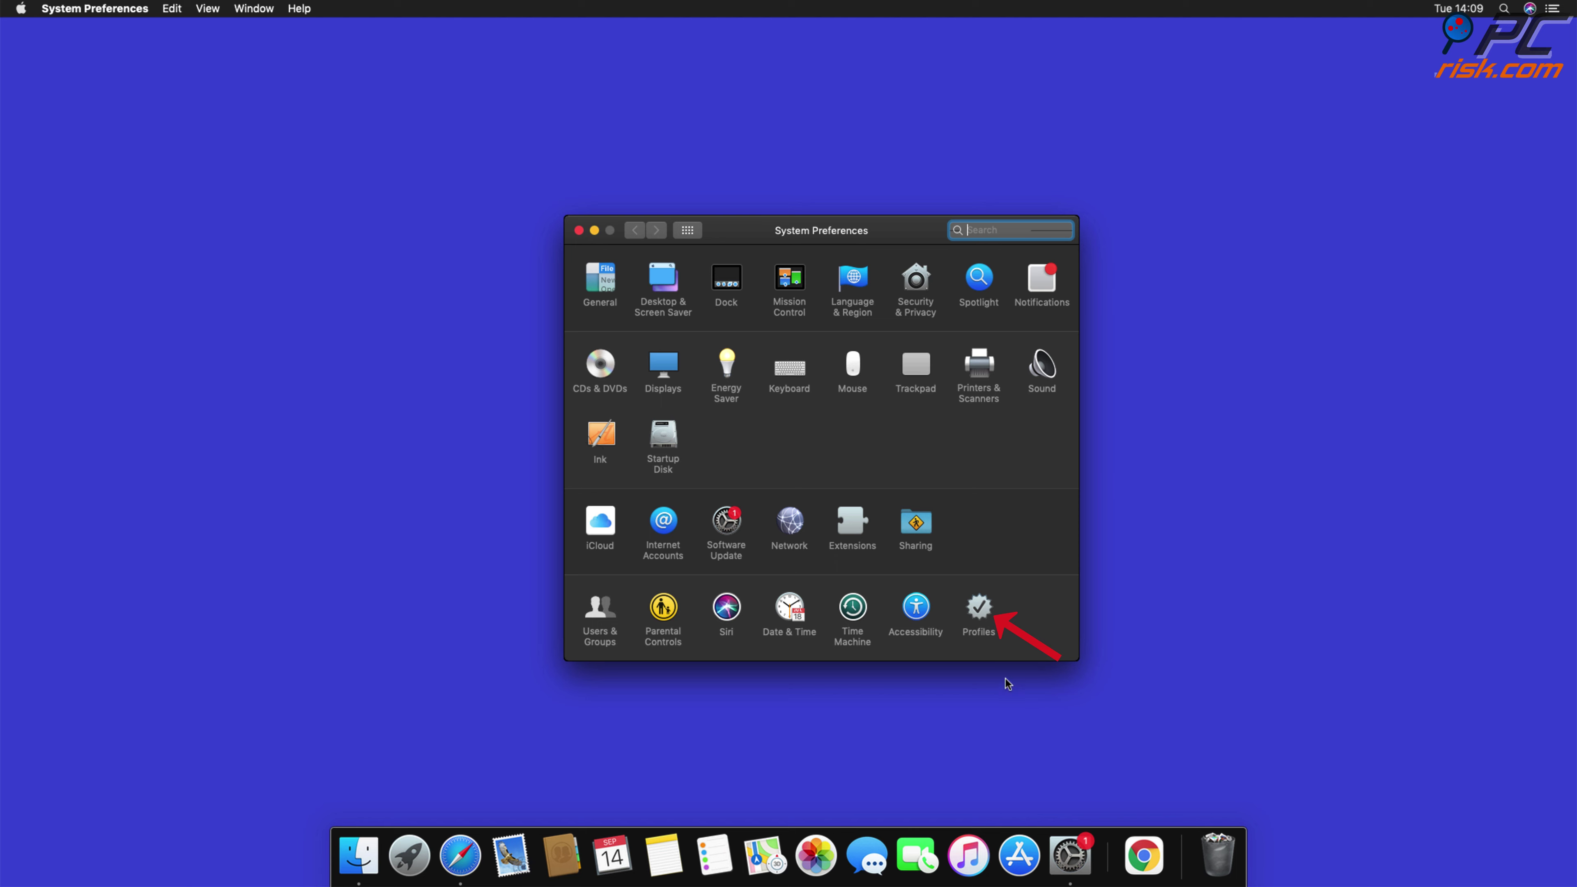
click(975, 626)
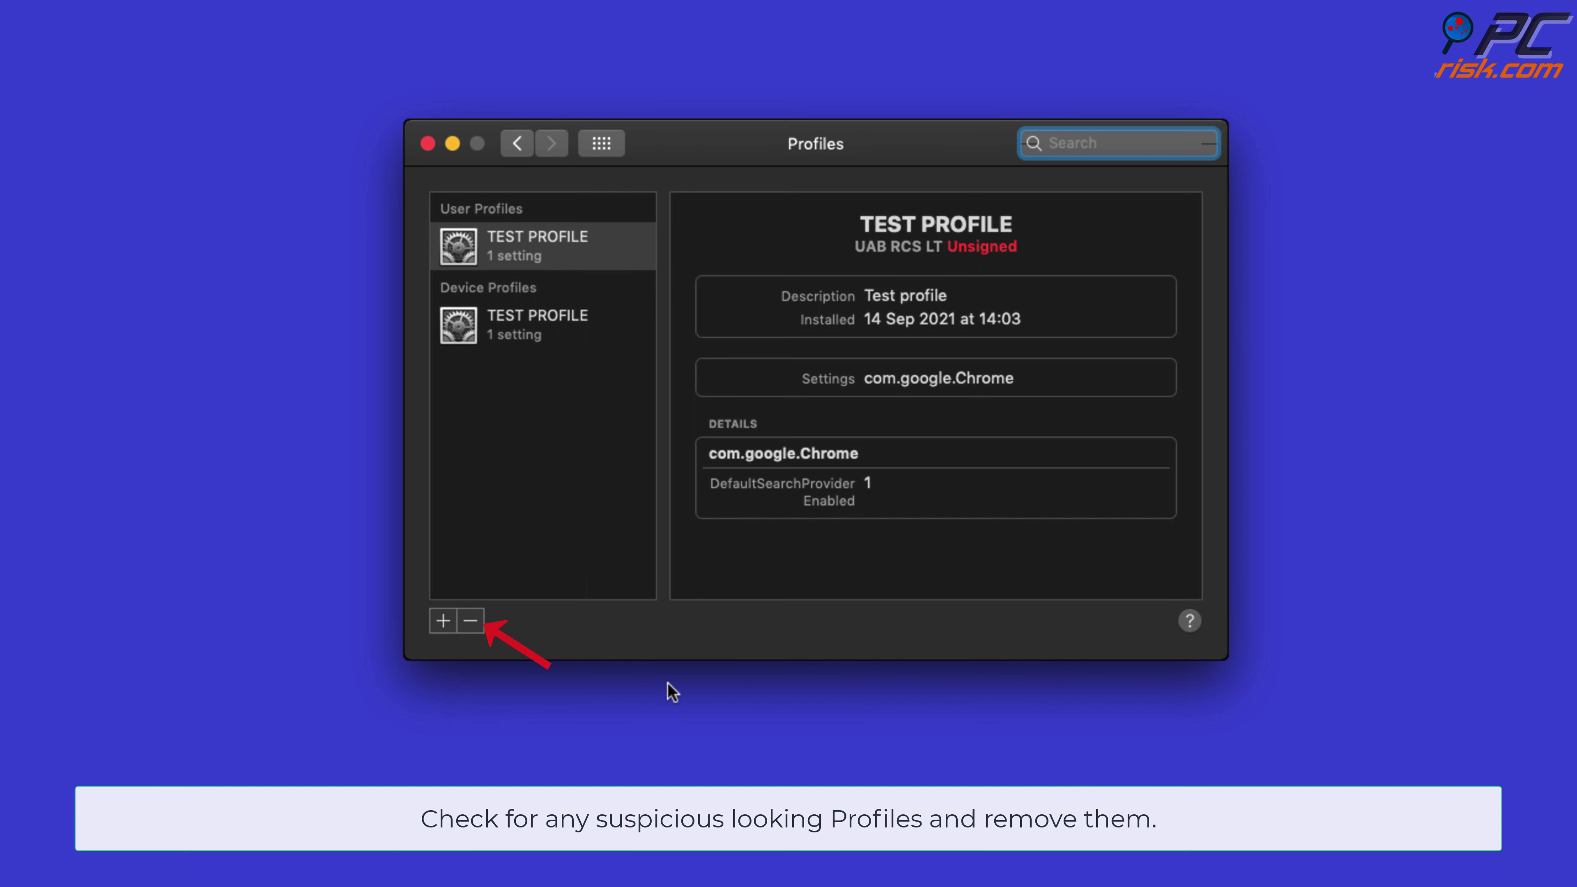
- Remove the user and device TEST PROFILE entries, then quit System Preferences
click(469, 621)
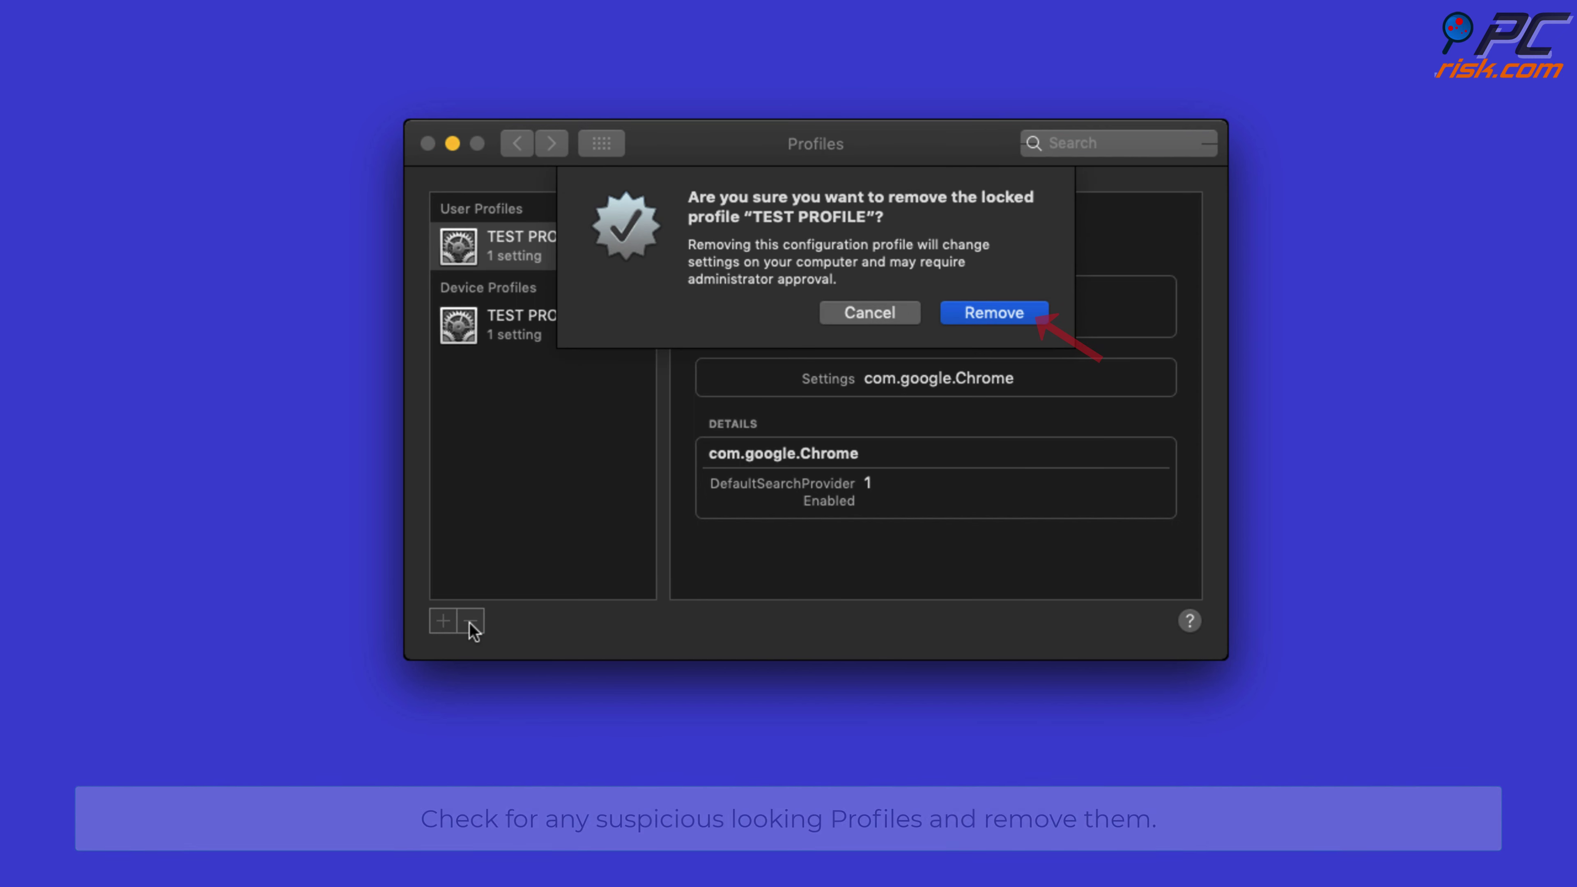
click(1009, 321)
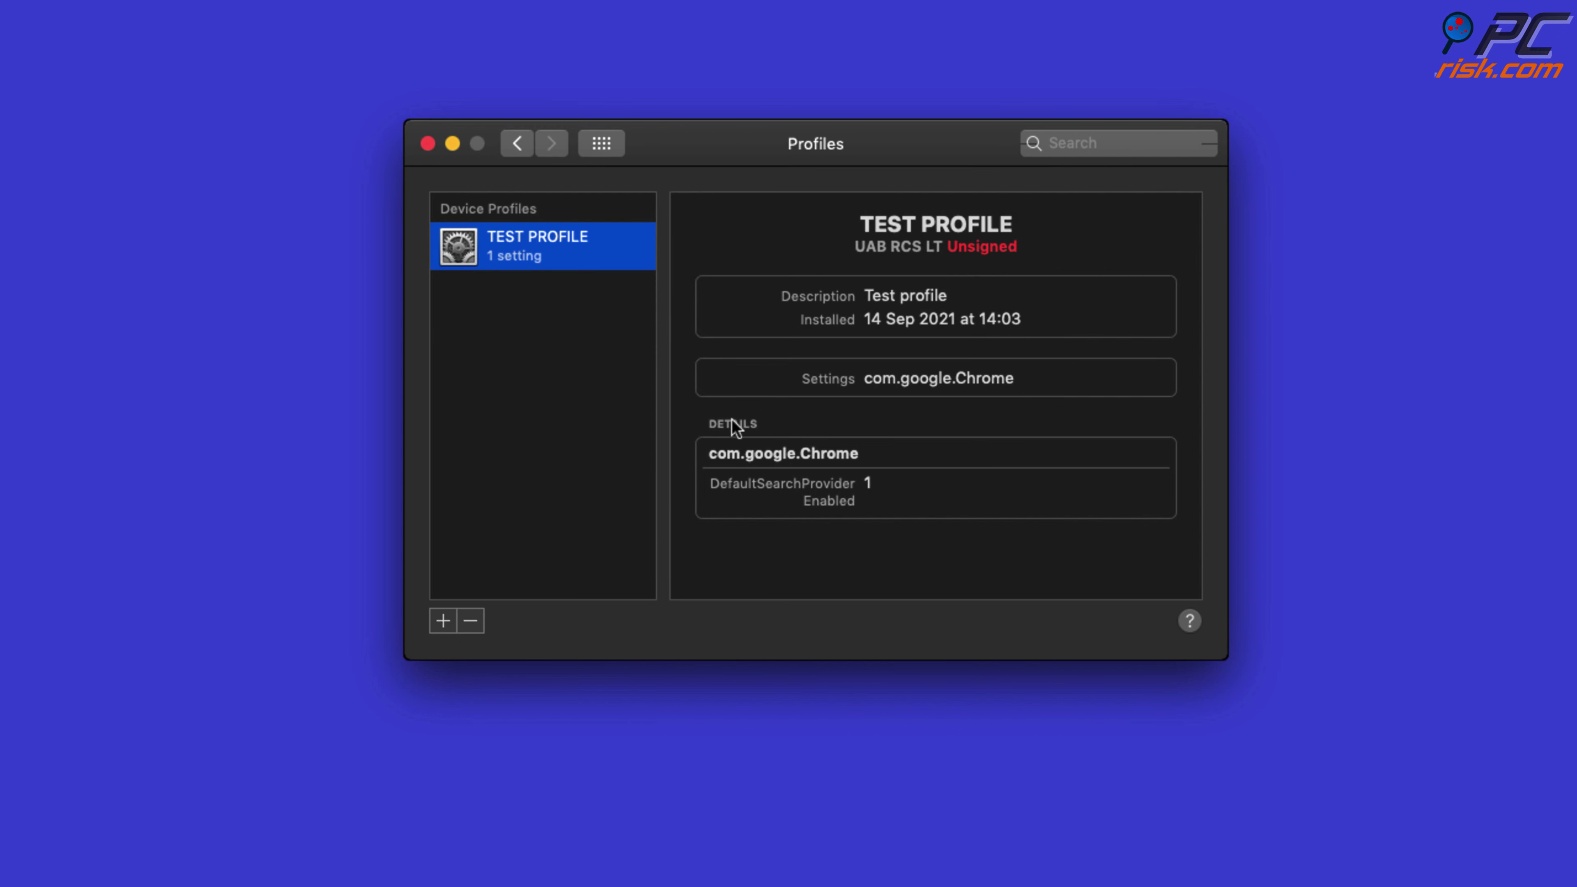
click(481, 621)
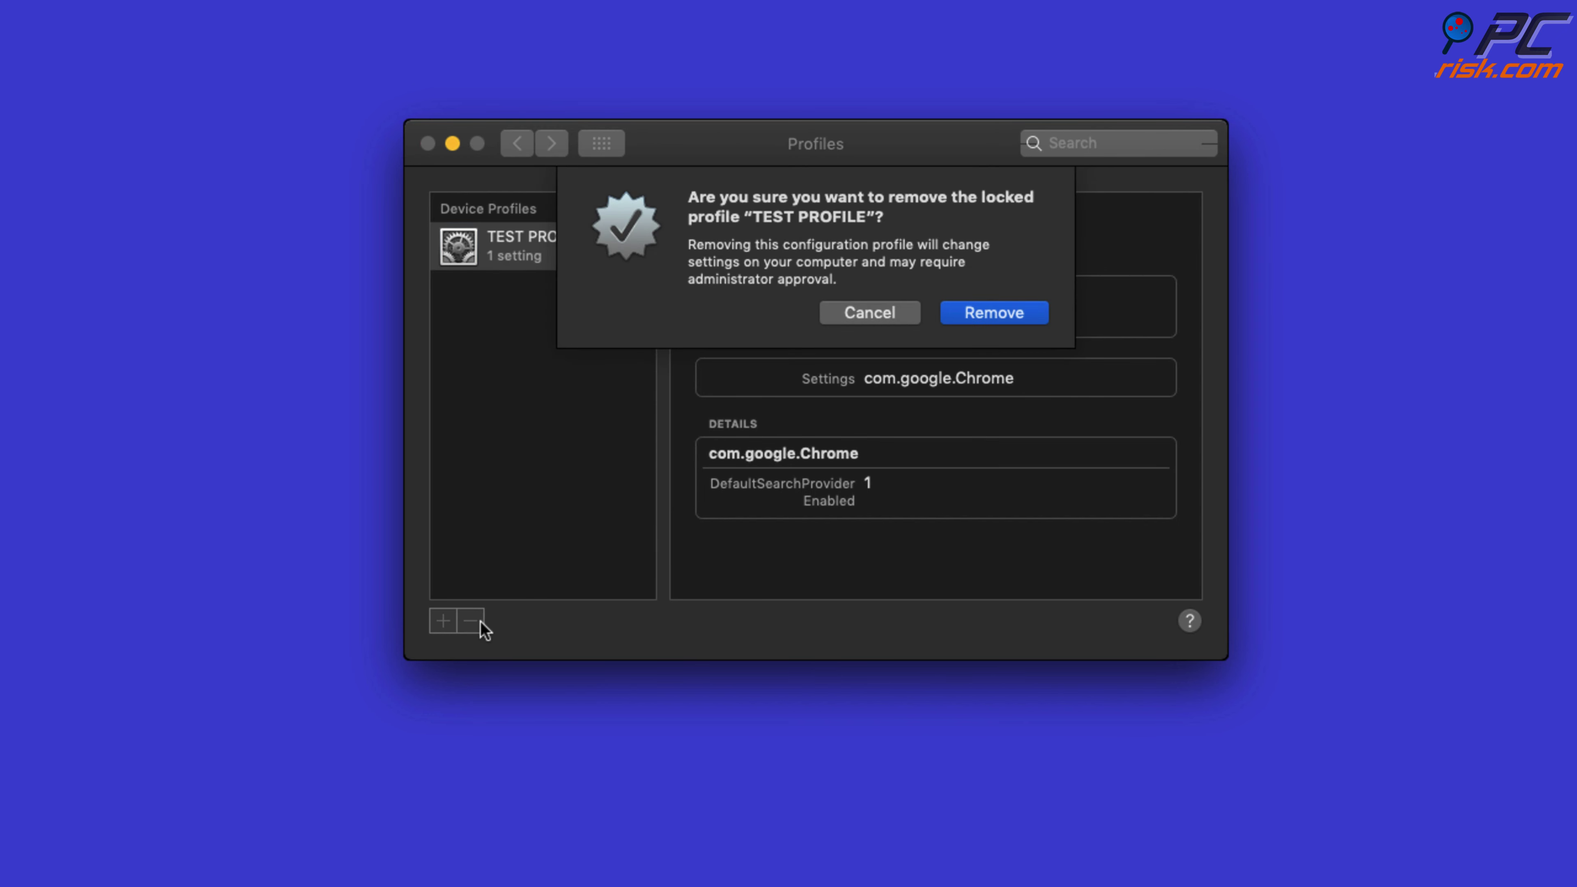
click(987, 313)
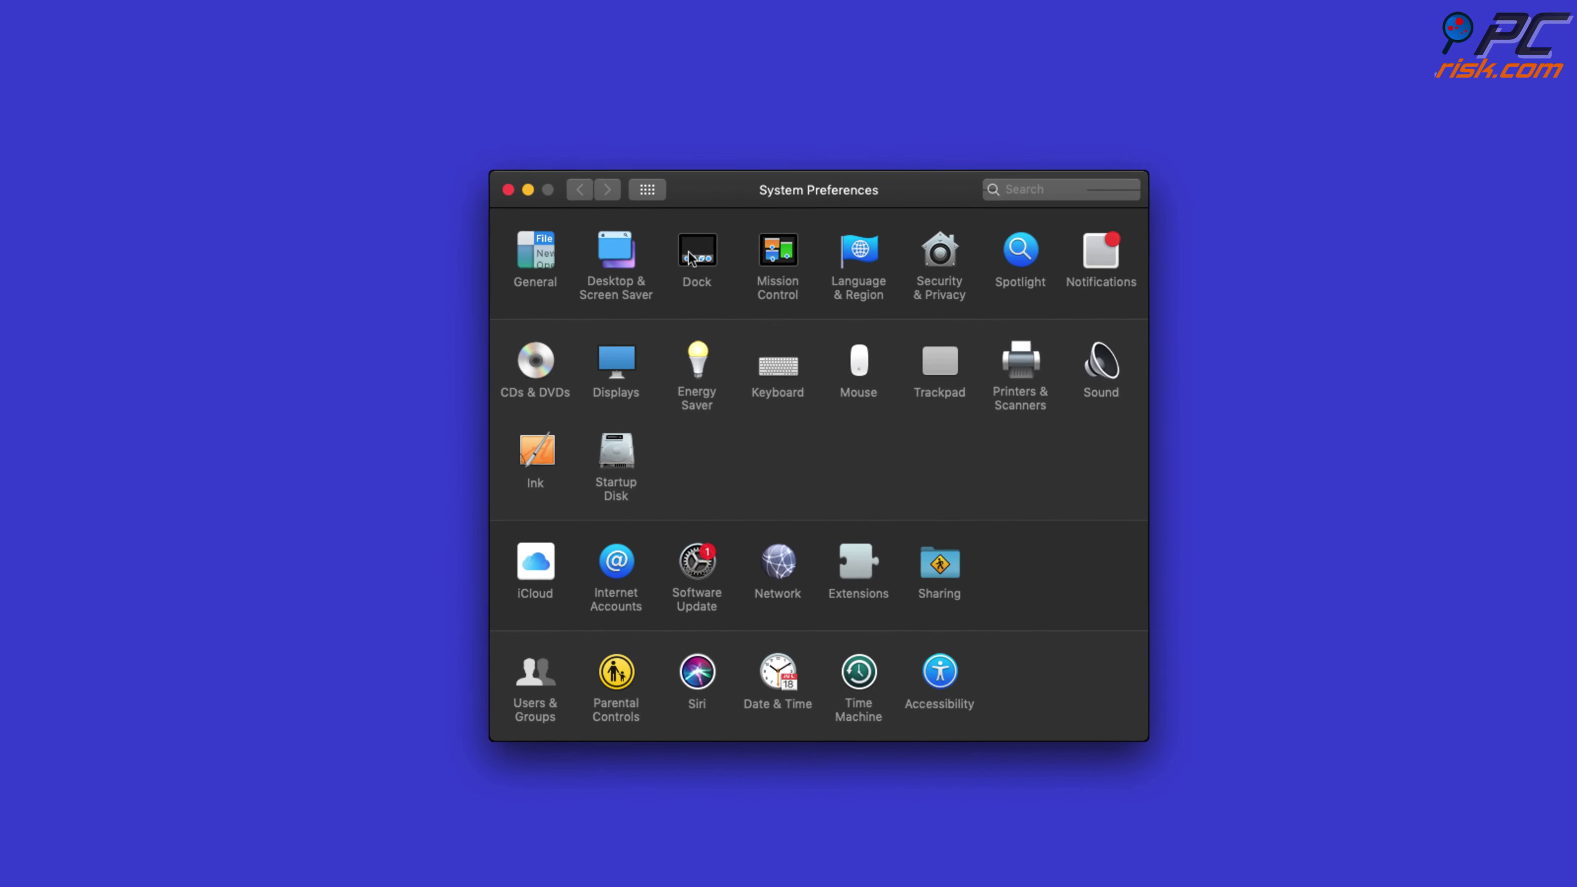
key(super+q)
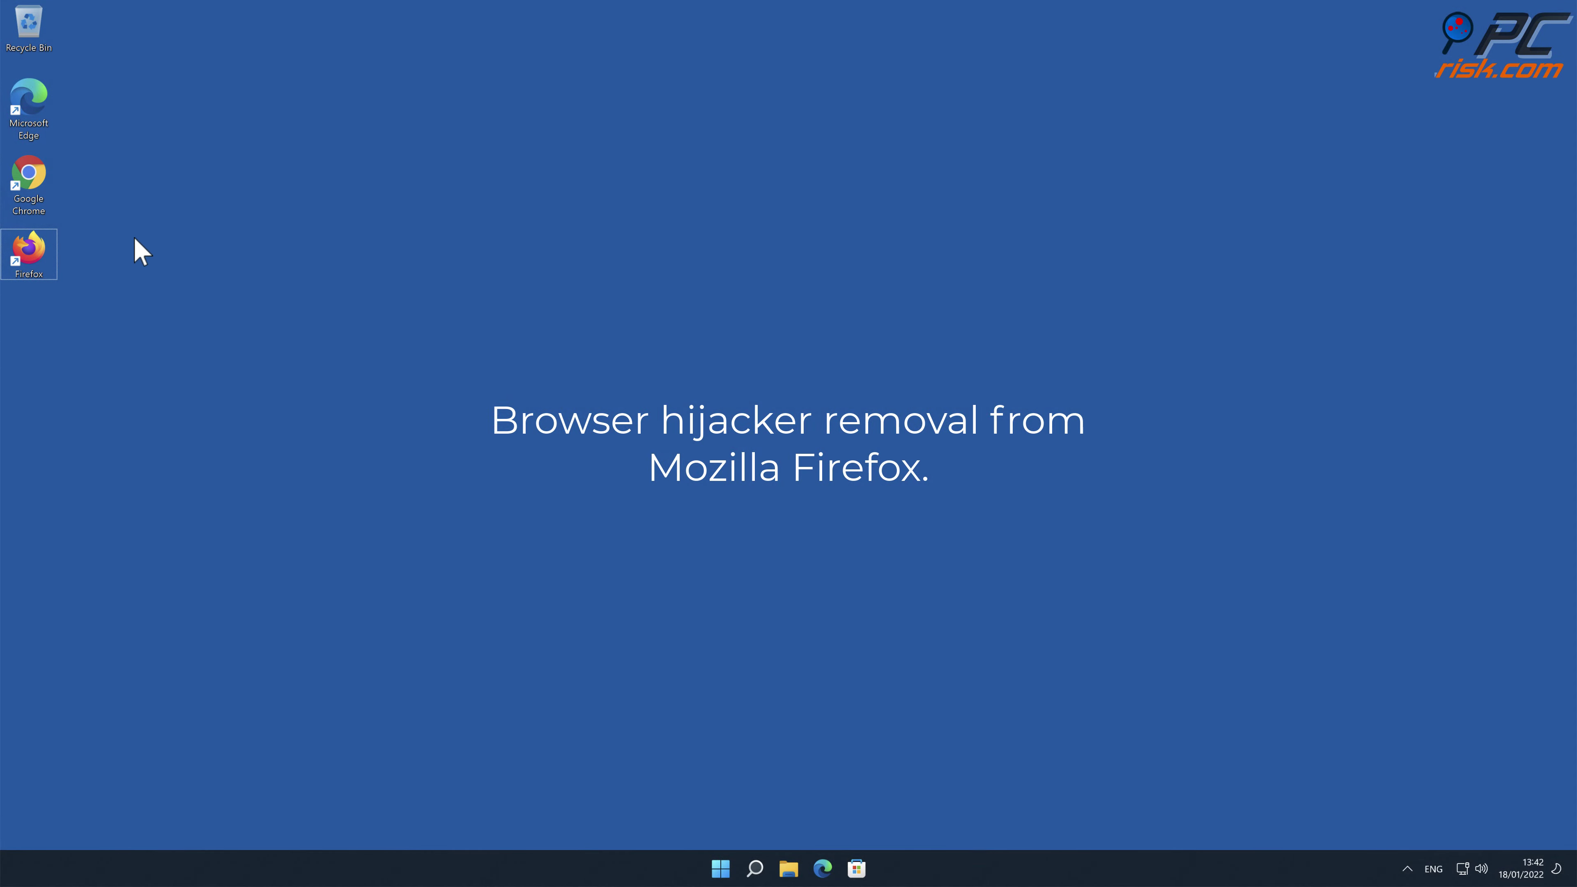
- Launch Firefox and remove the Safe Browsing extension via Add-ons and themes > Extensions
double_click(41, 256)
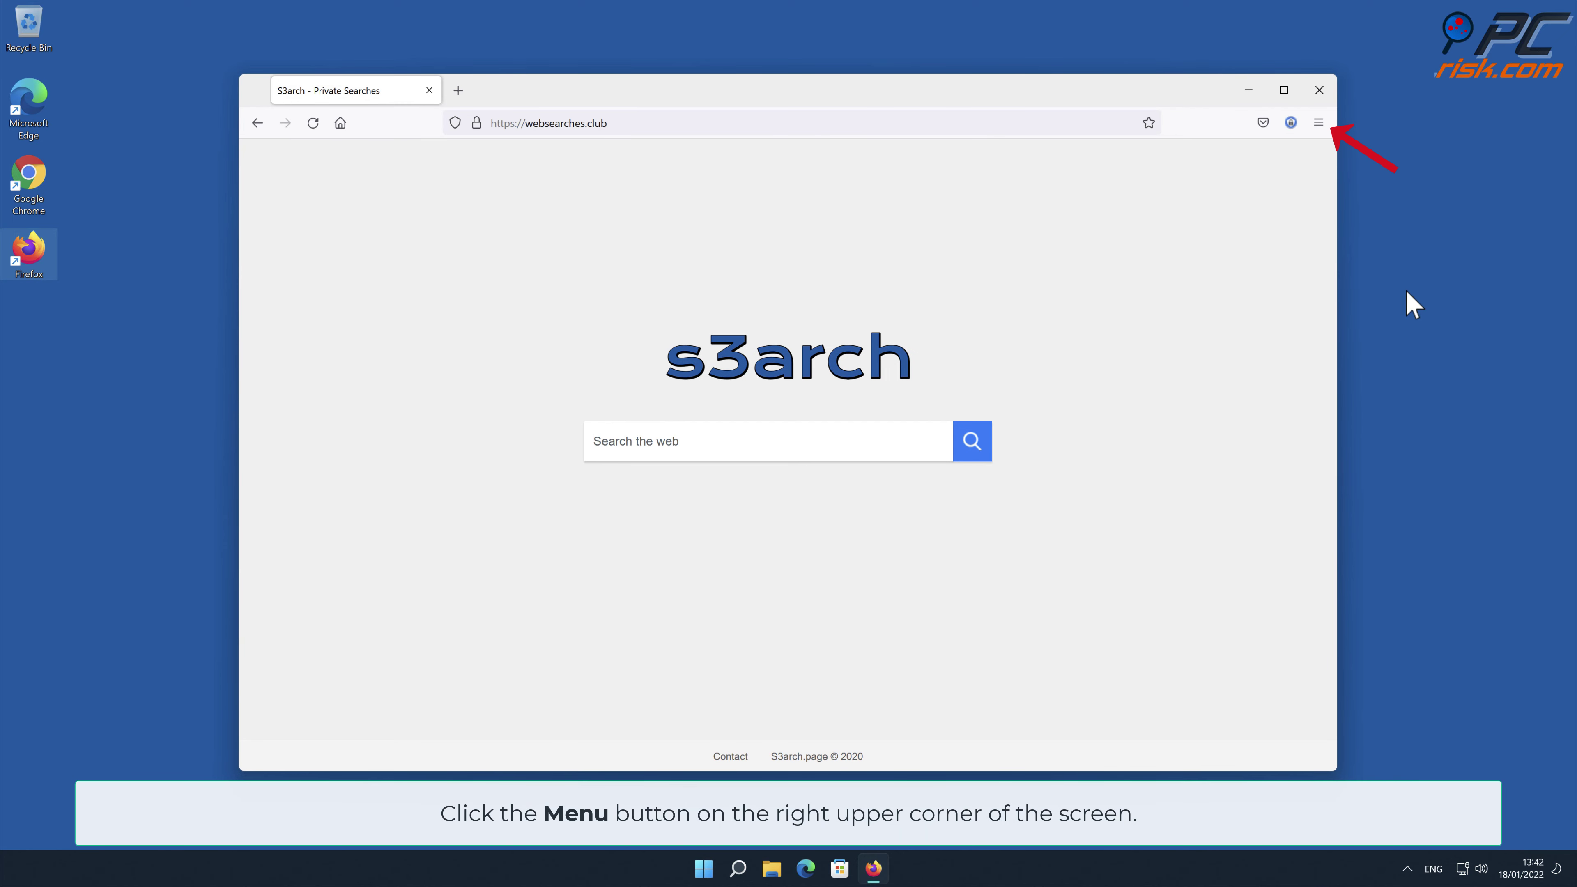
click(1318, 123)
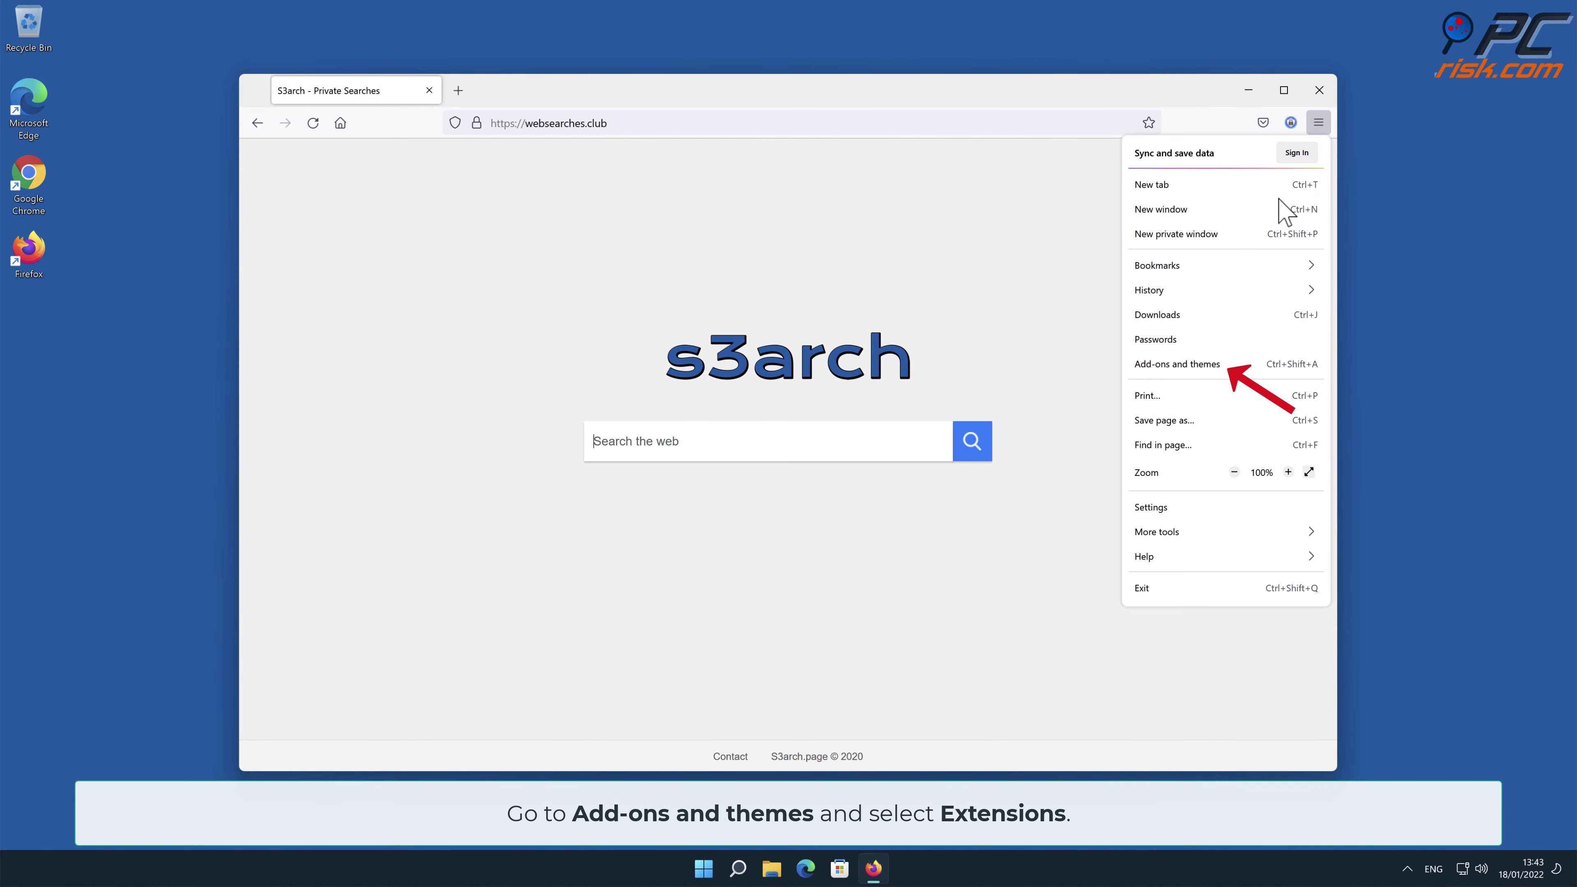
click(1238, 366)
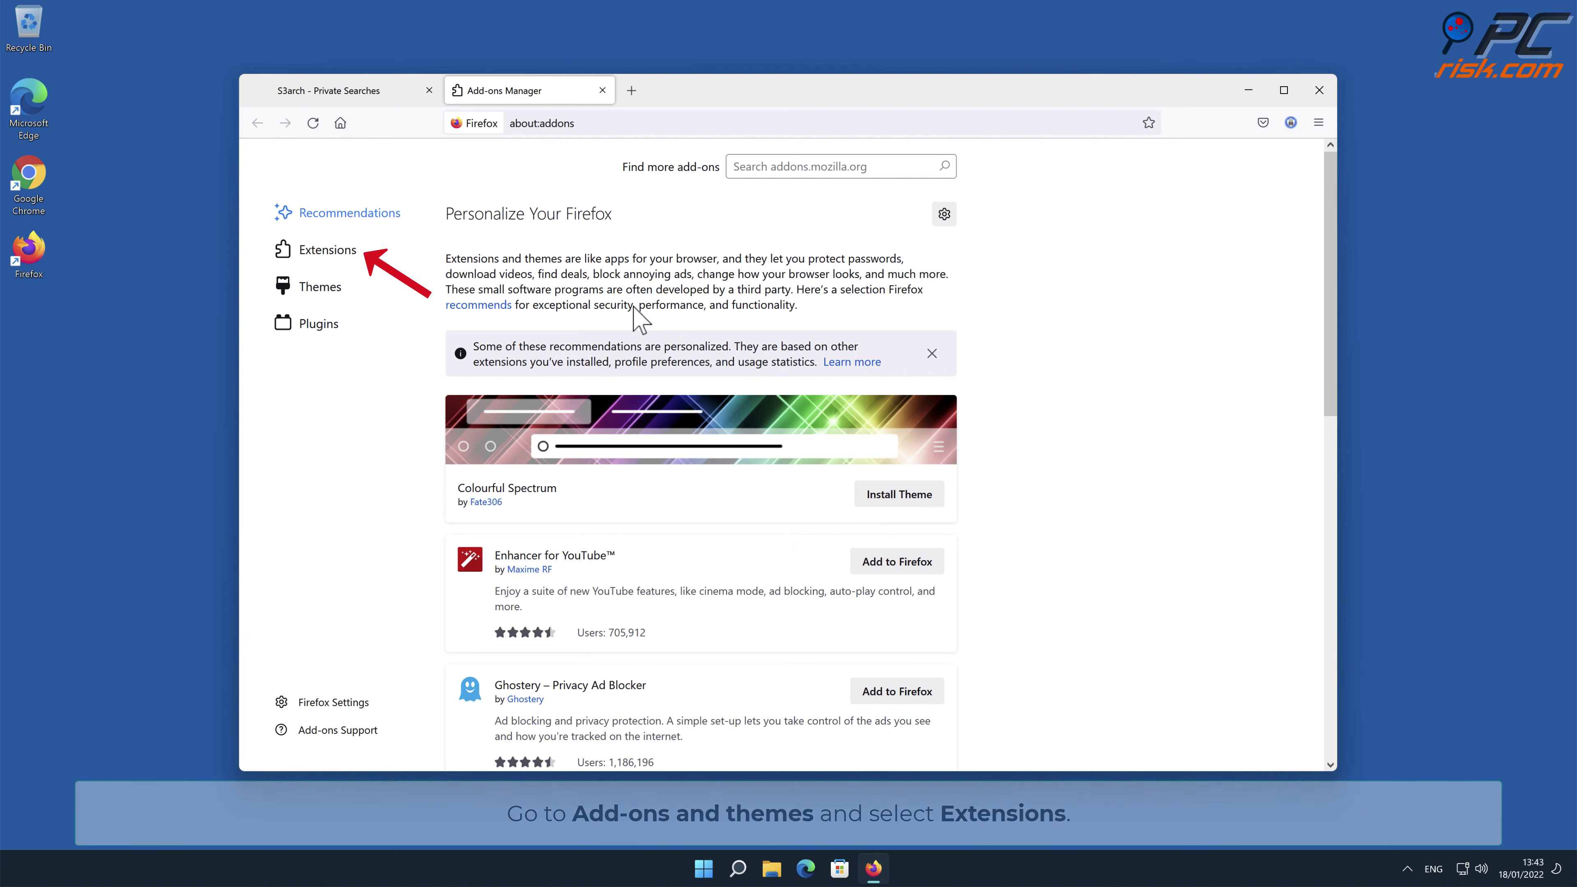
click(351, 252)
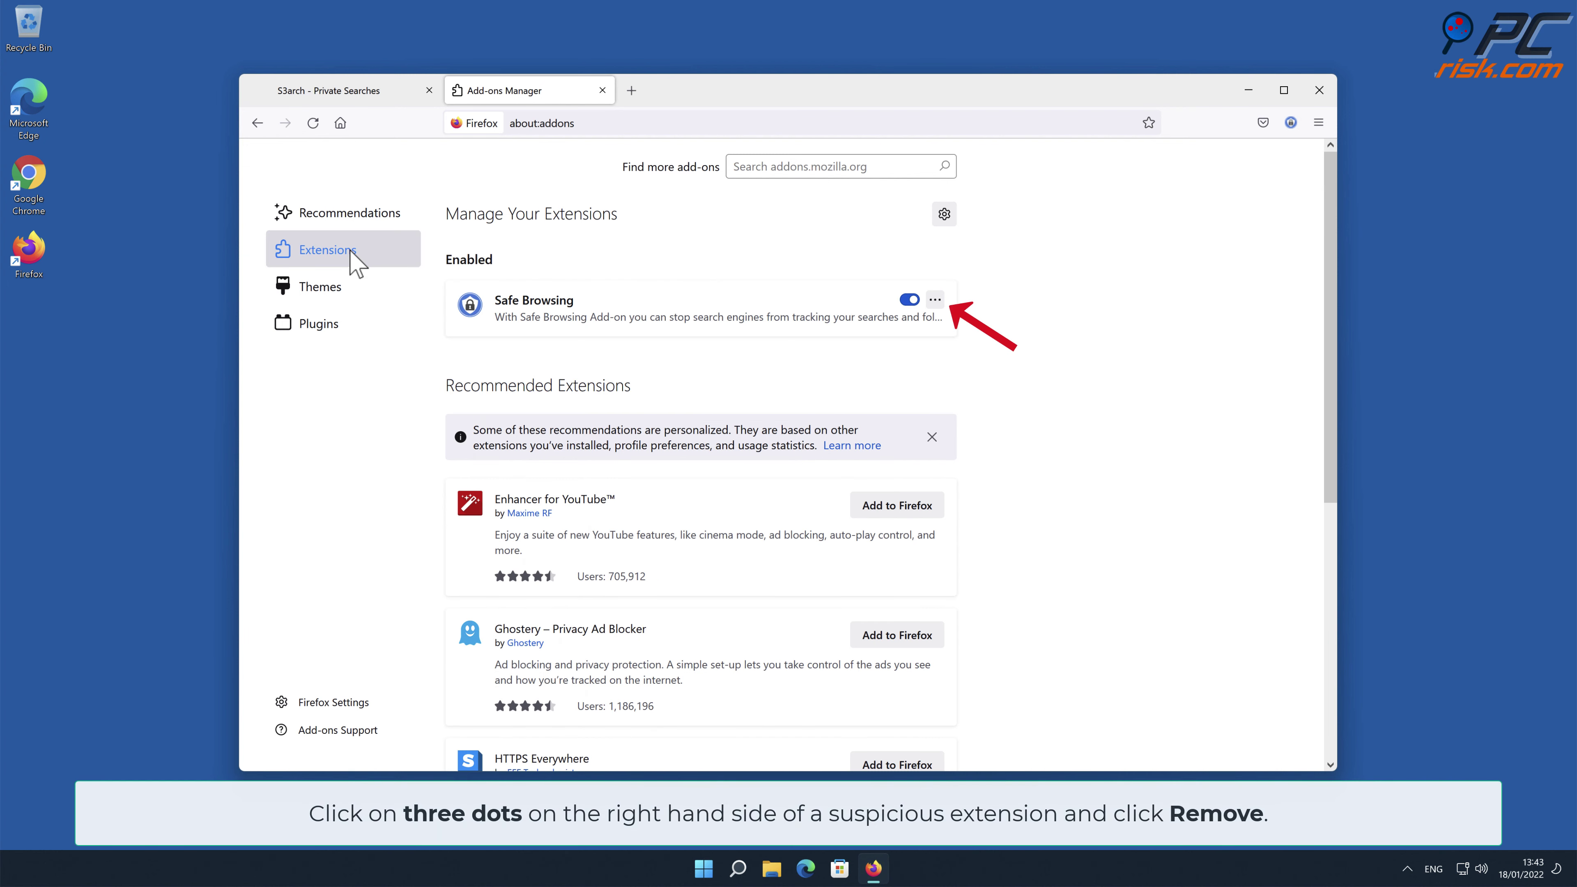
click(936, 300)
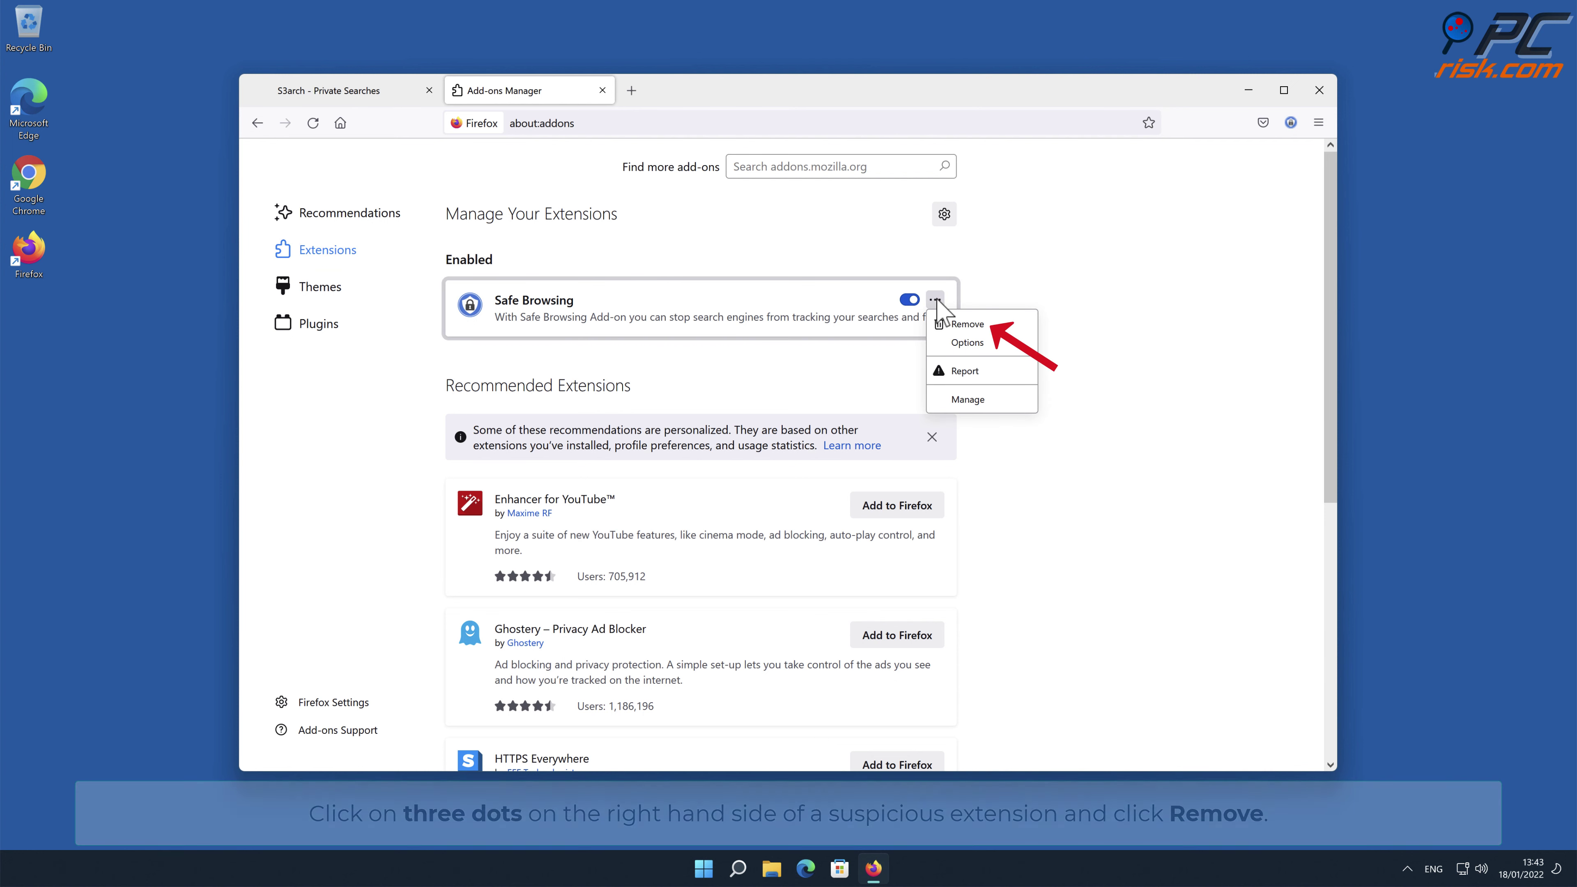
click(960, 322)
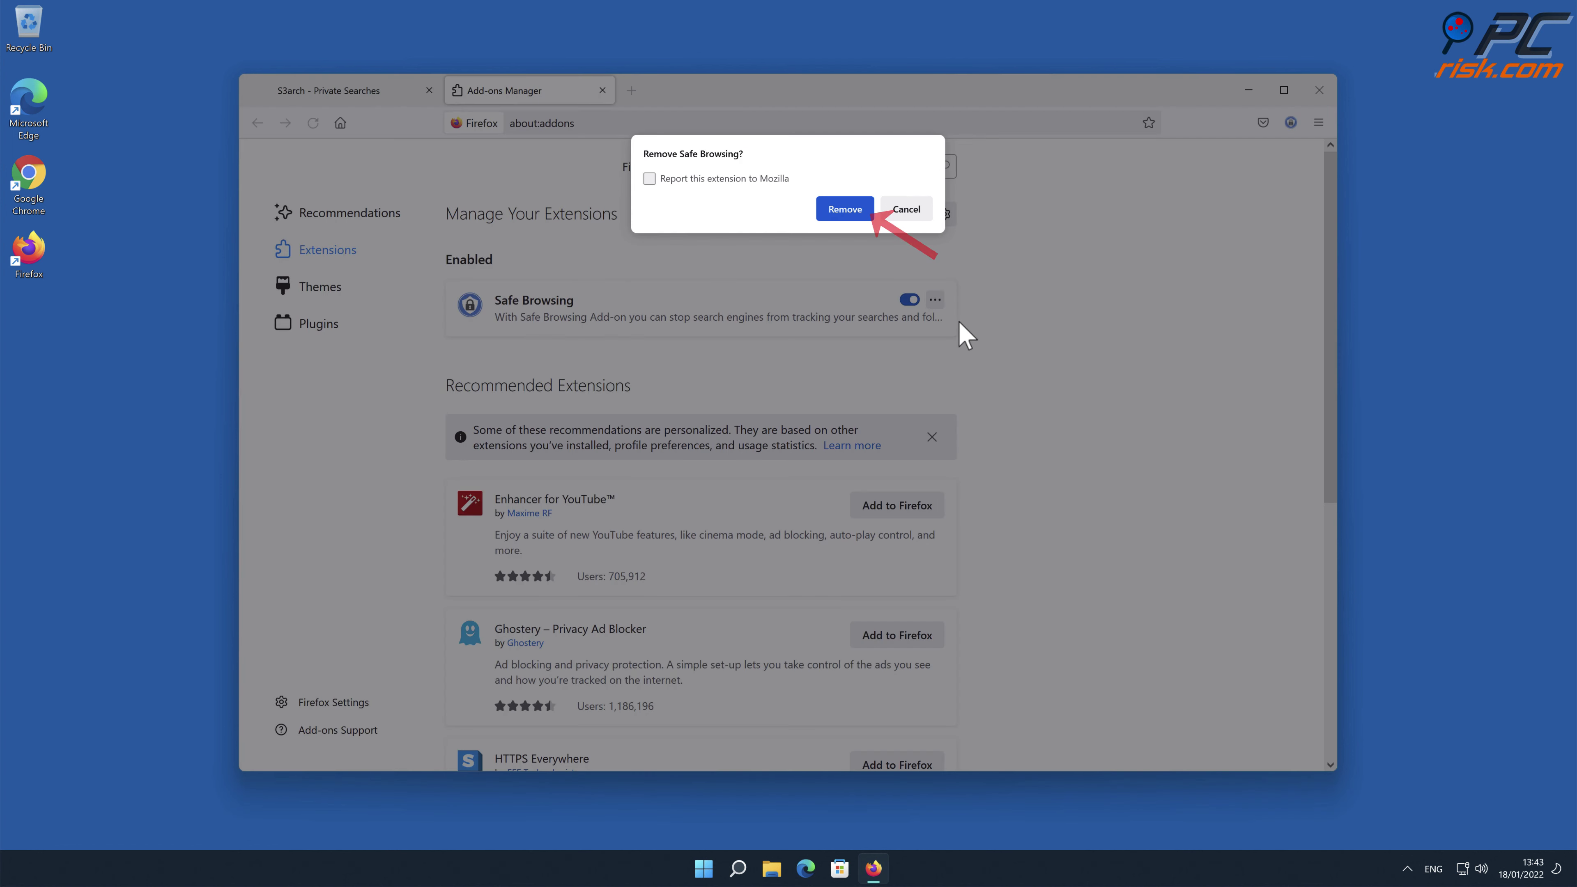
click(852, 215)
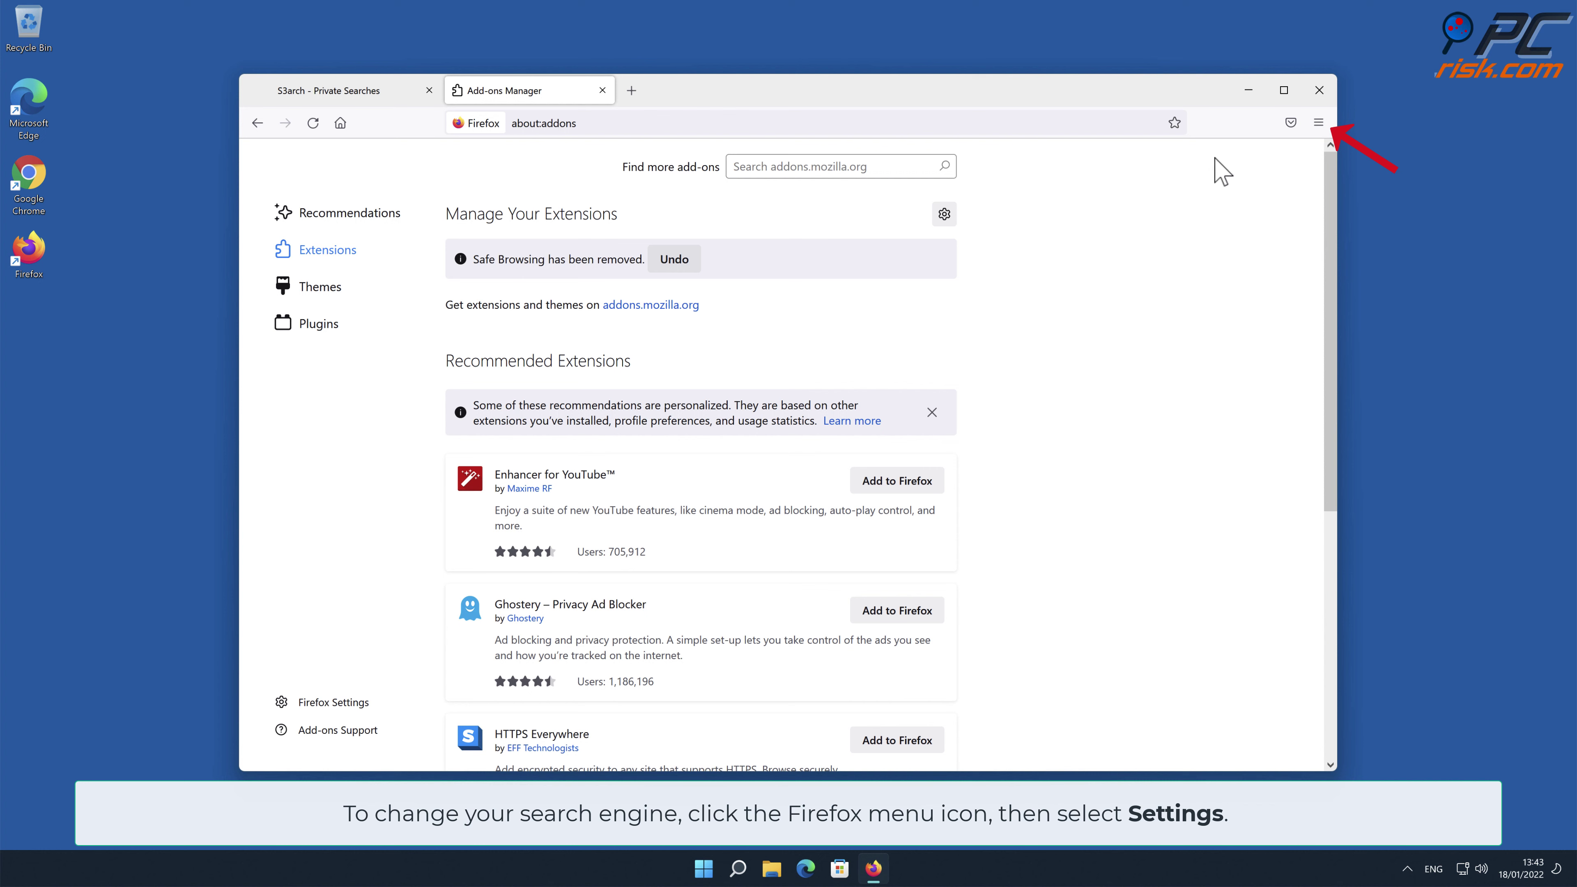
- In Firefox Search settings, replace Amazon.com with Google as the default search engine
click(1317, 122)
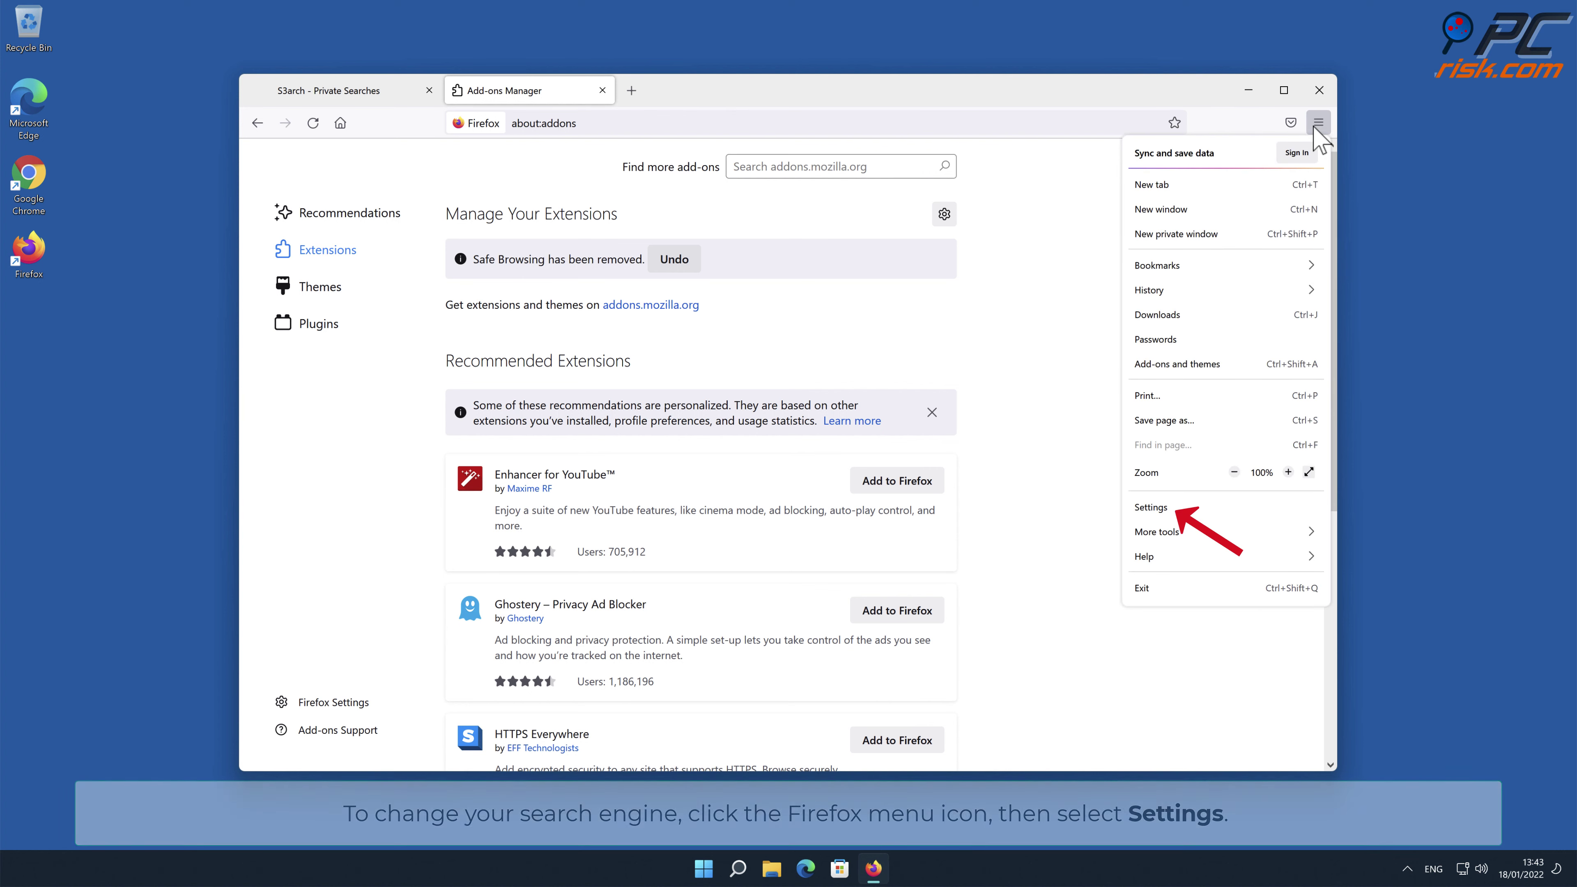
click(1167, 508)
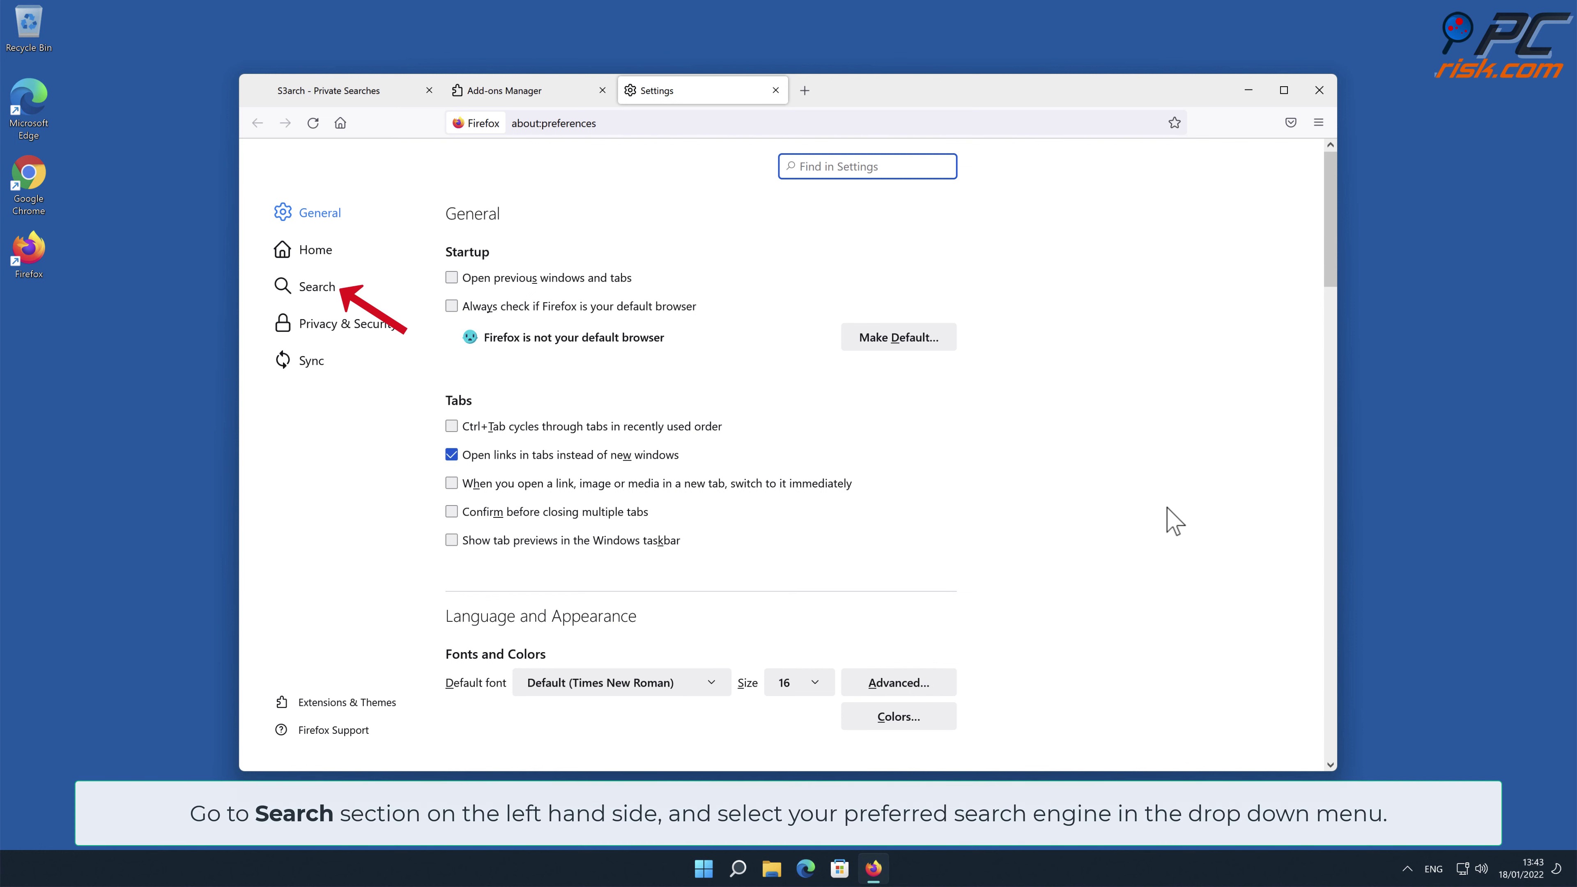
click(316, 293)
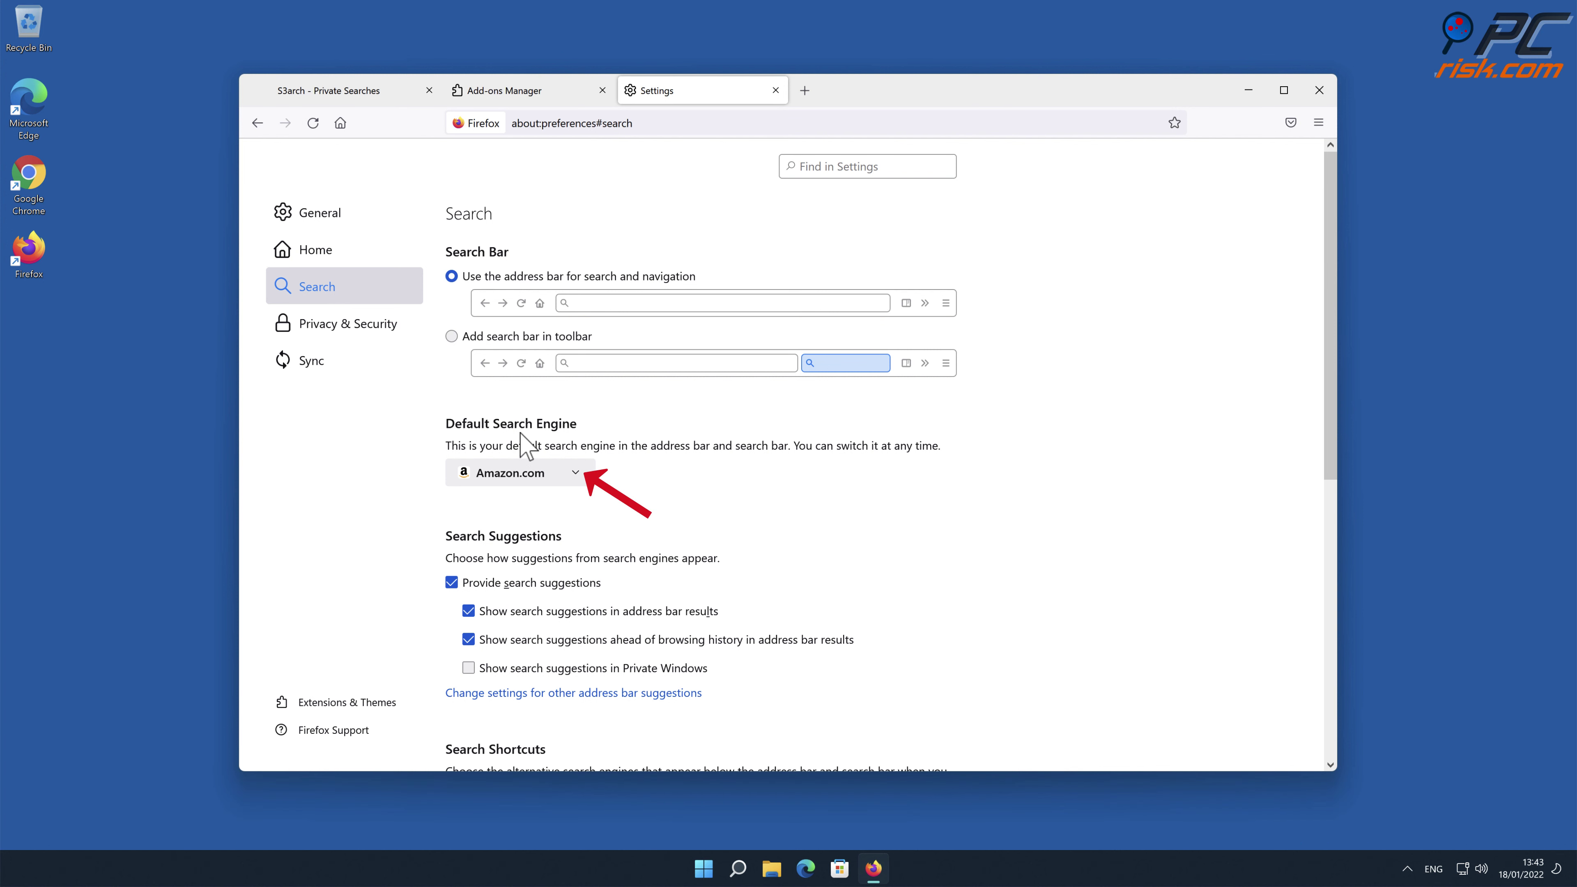
click(576, 474)
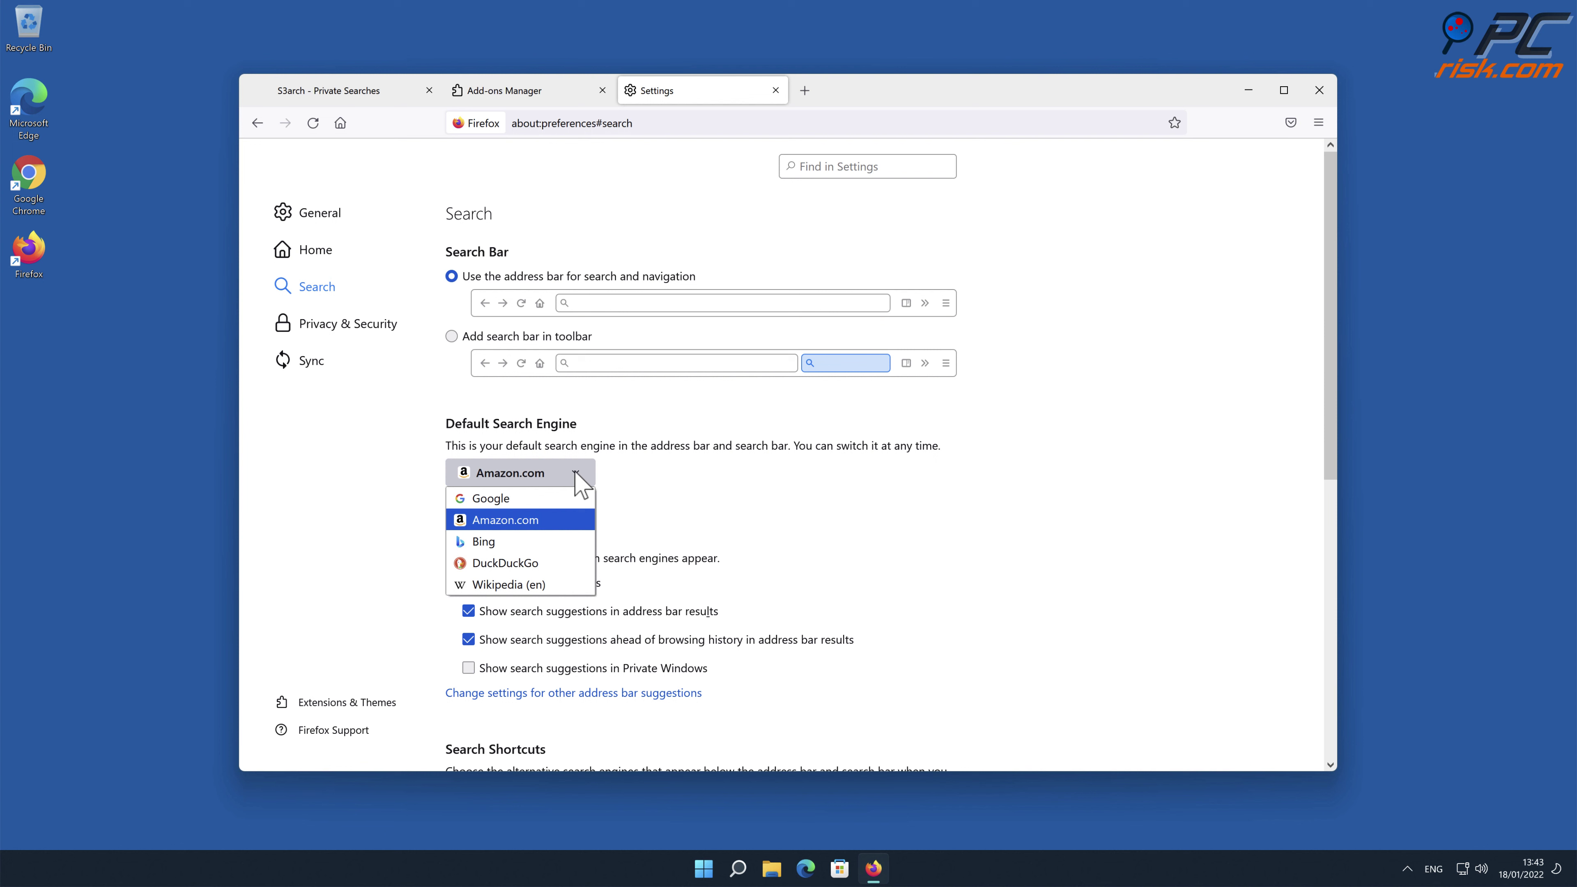
click(533, 499)
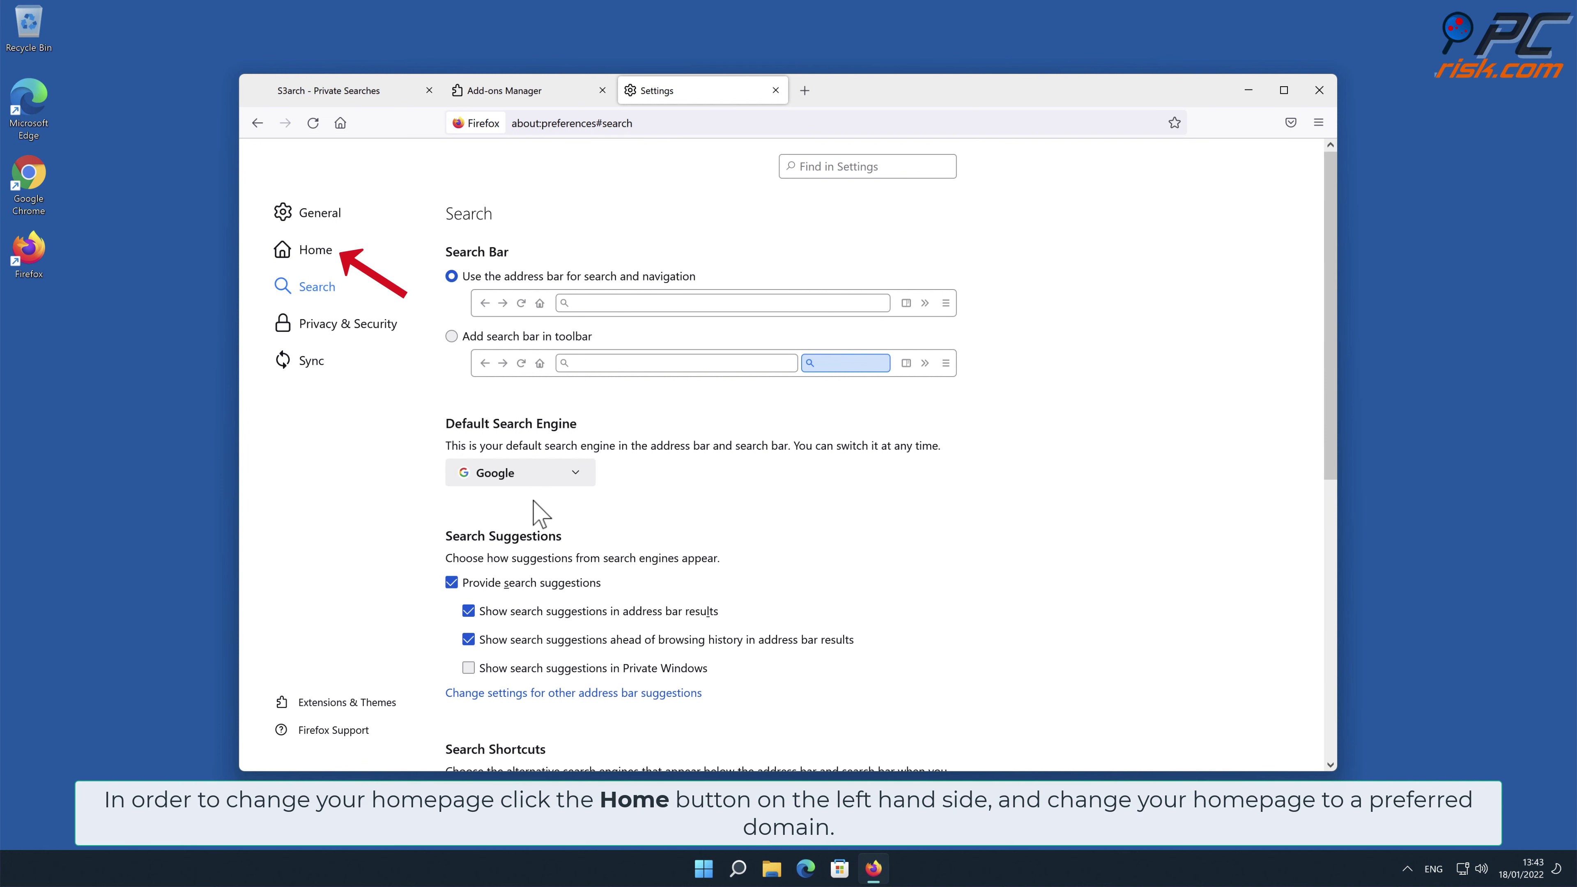
click(317, 253)
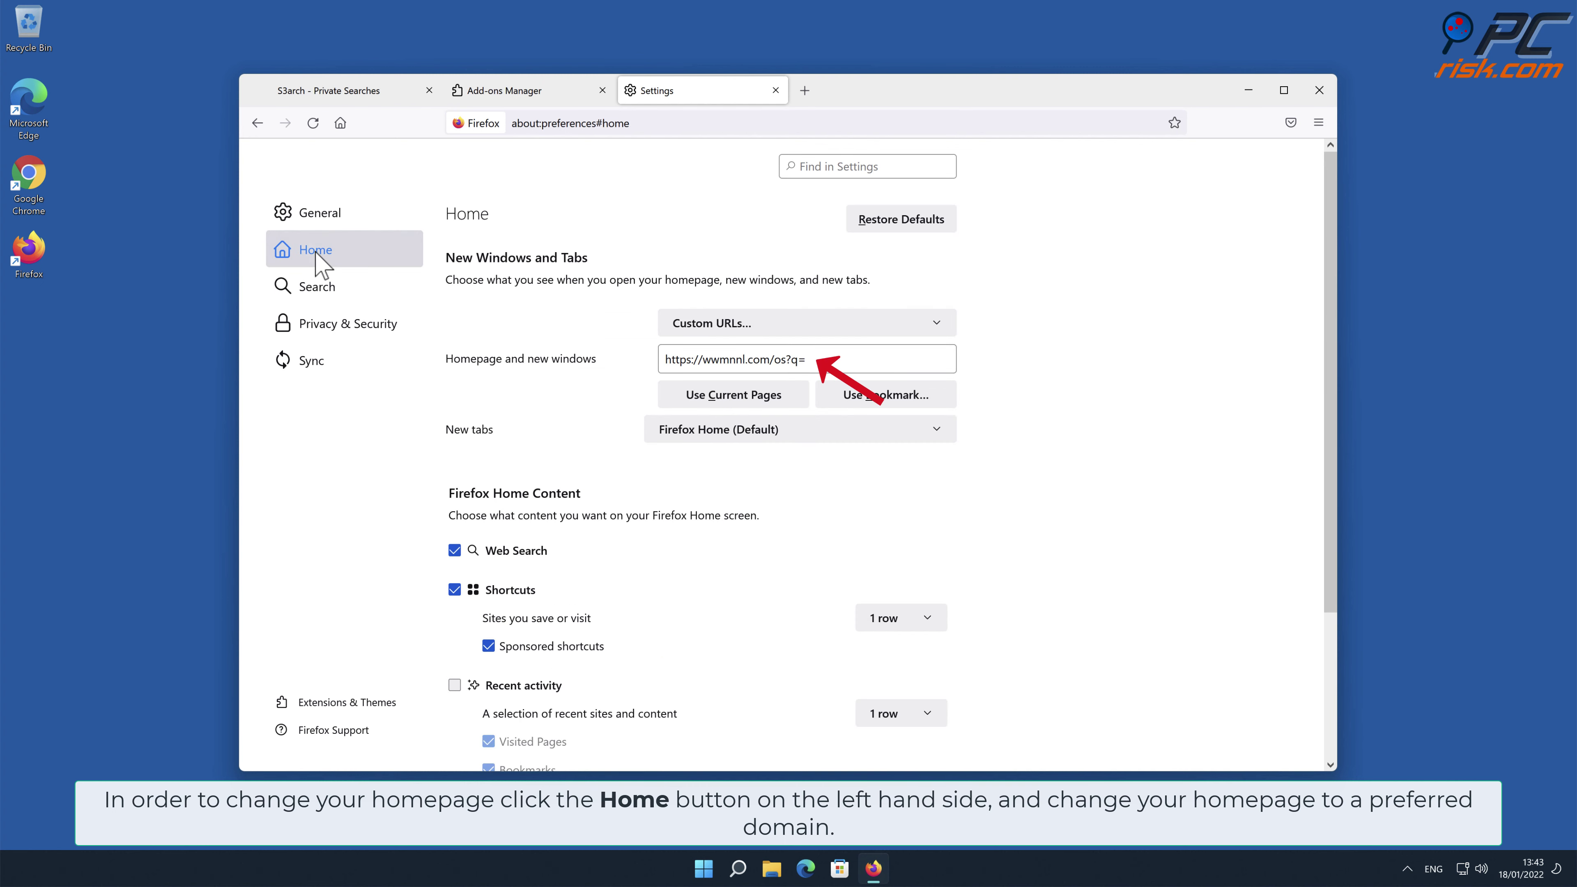
click(811, 358)
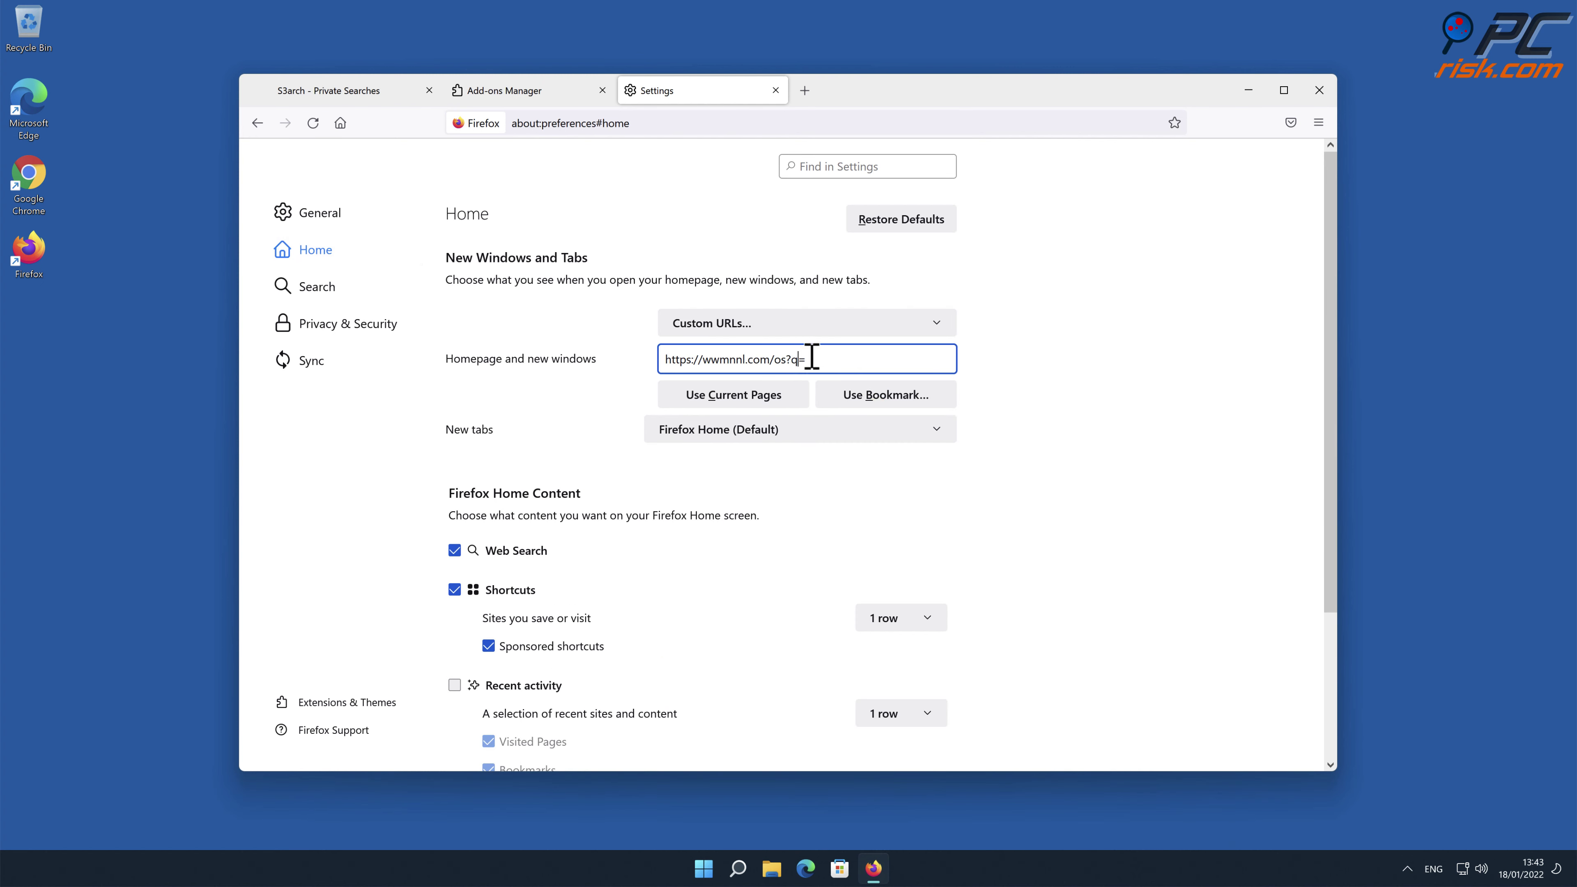
drag(812, 359, 655, 360)
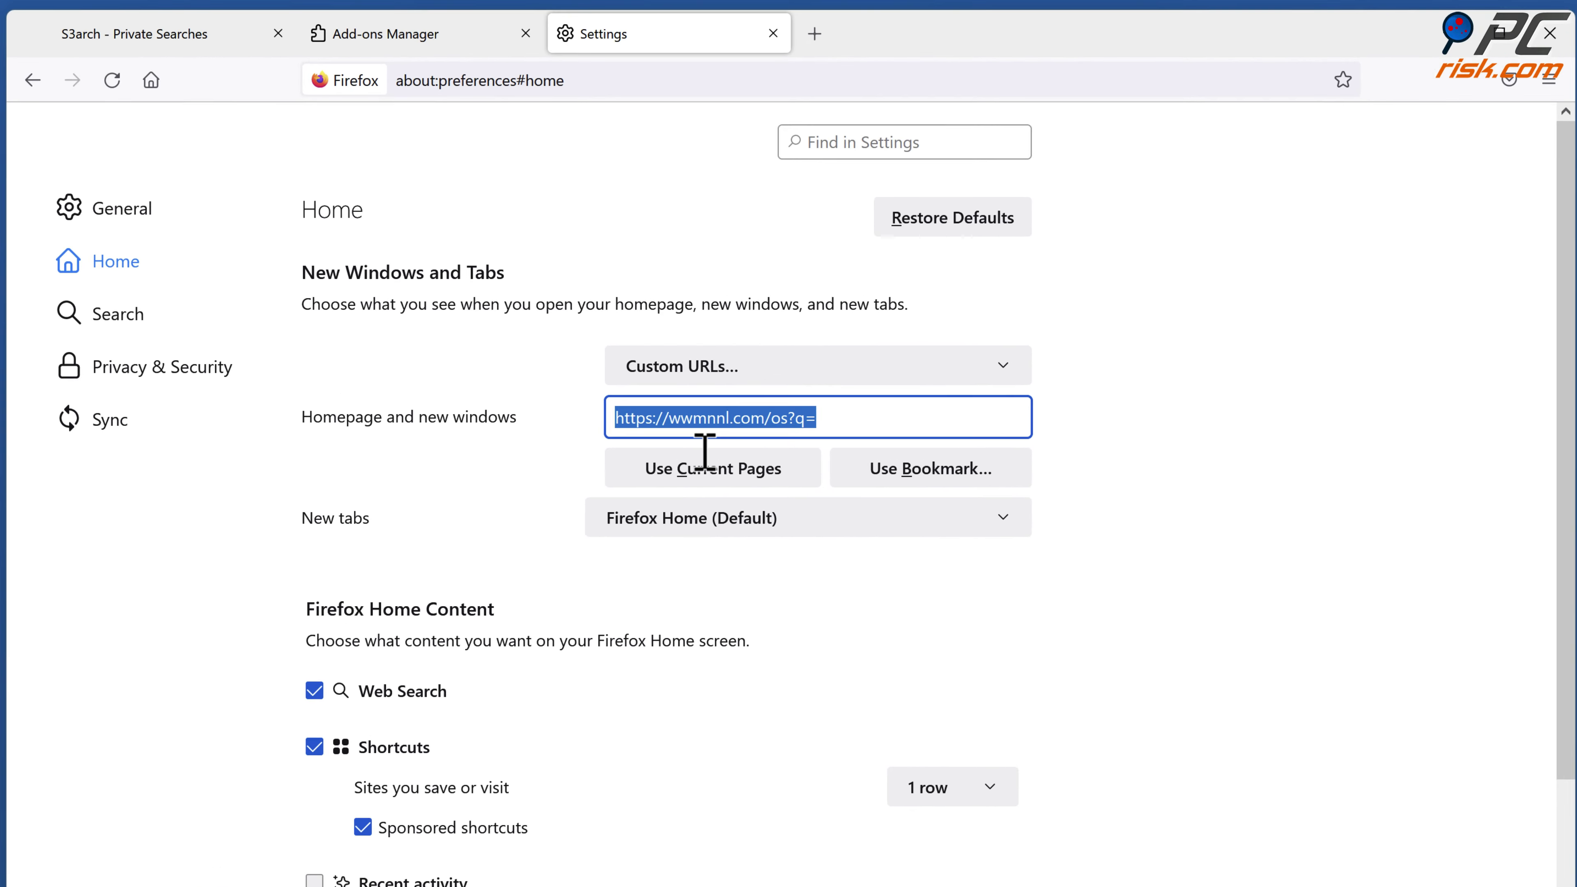